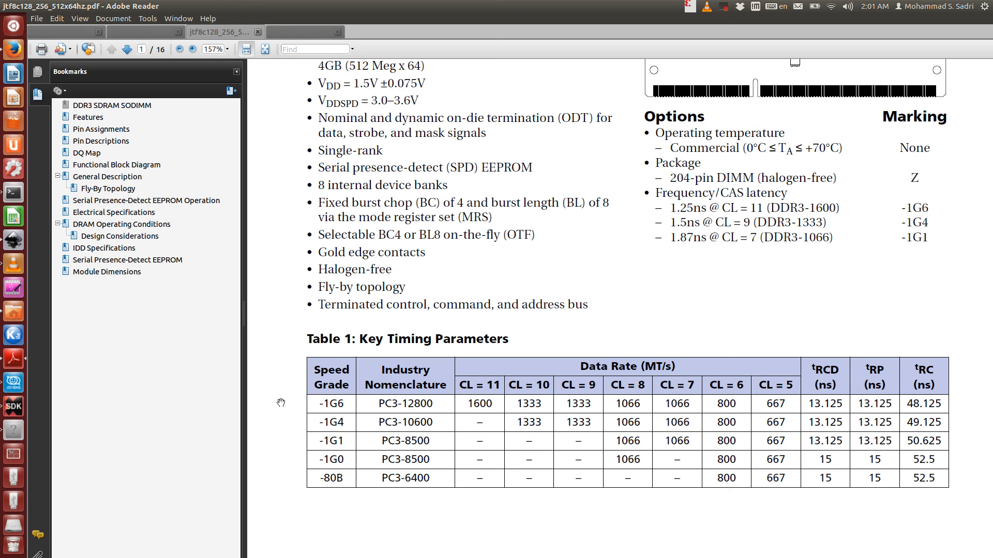
- Switch to Vivado and create a new block design named design_1
{"action": "left_click", "coordinate": [15, 432]}
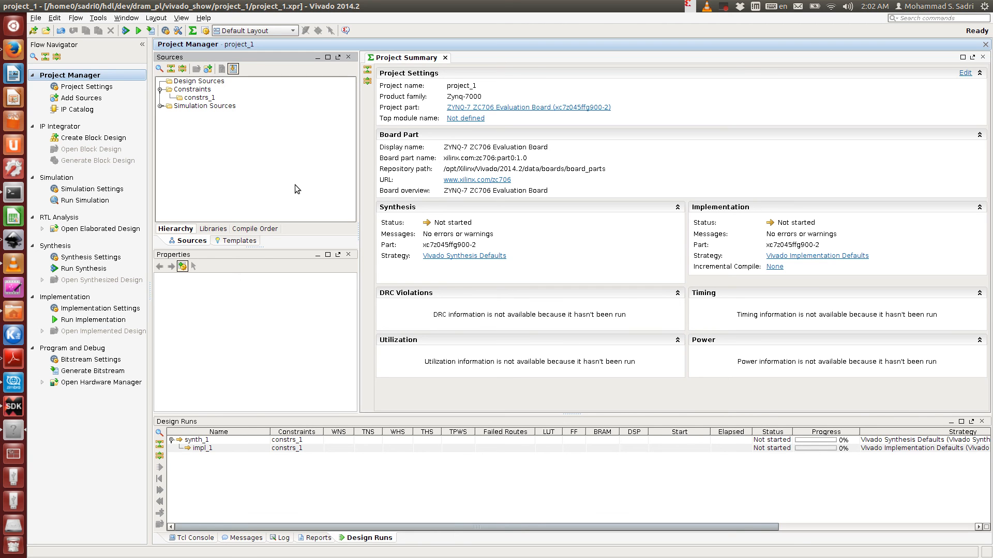
{"action": "left_click", "coordinate": [128, 138]}
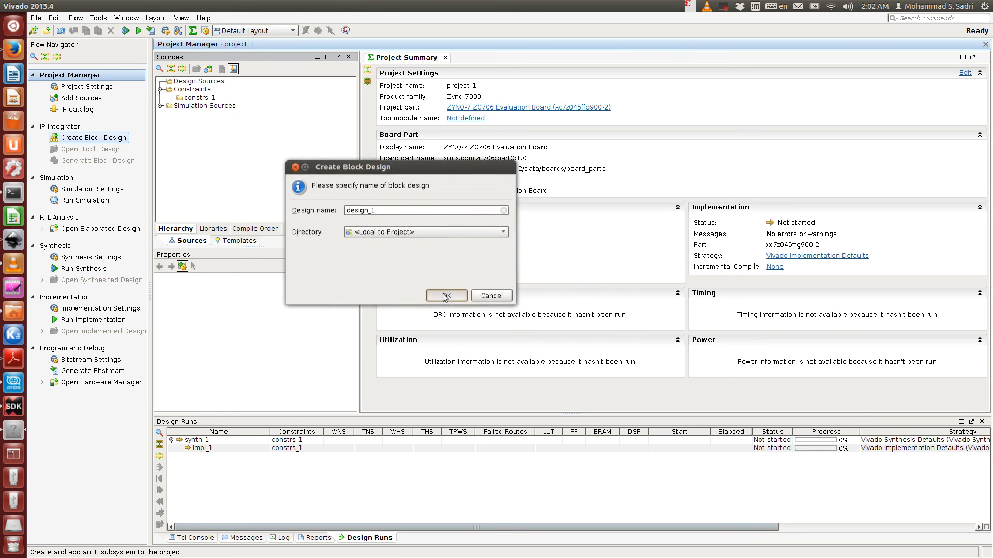
{"action": "left_click", "coordinate": [446, 294]}
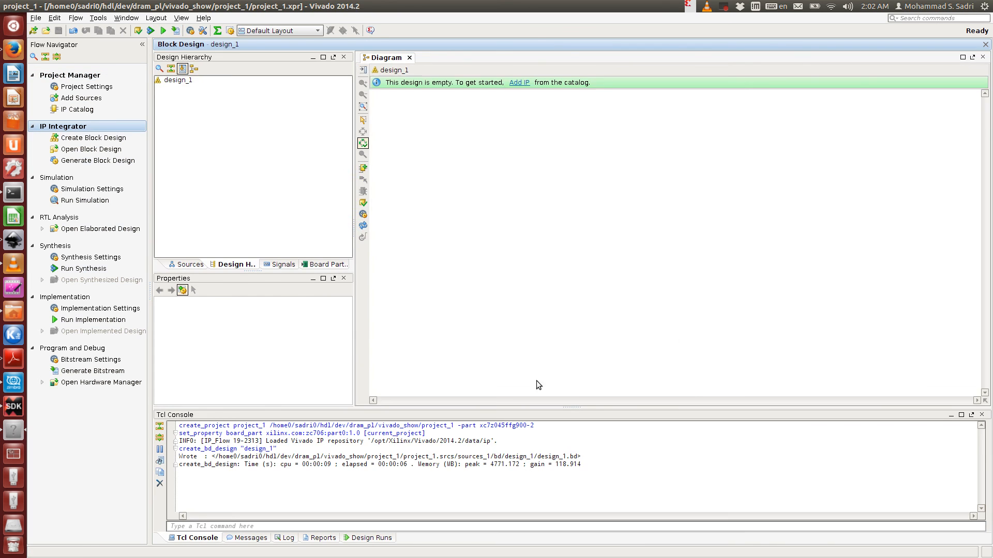
- Add the ZYNQ7 Processing System IP to the empty block design by searching the IP catalog for zynq
{"action": "left_click", "coordinate": [519, 83]}
{"action": "type", "text": "zynq"}
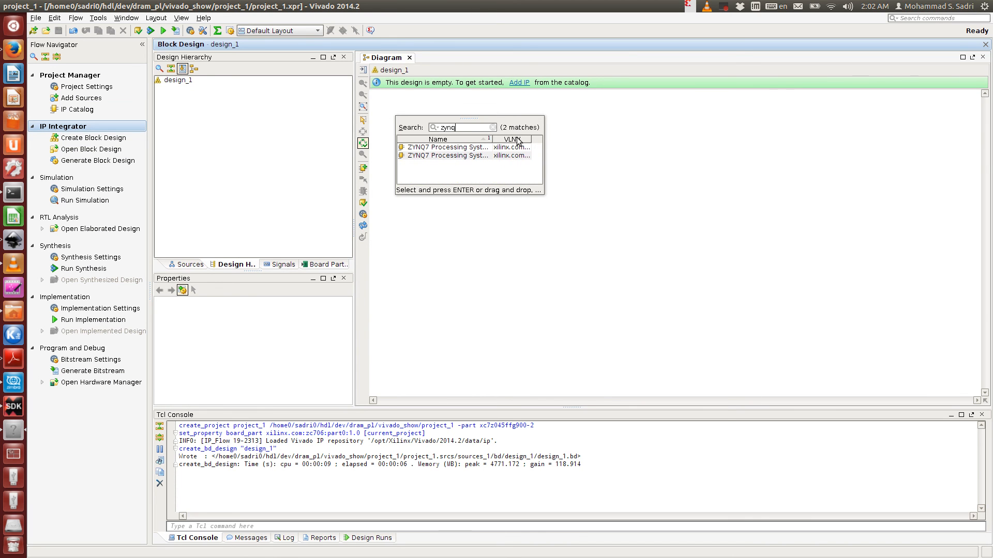
{"action": "left_click", "coordinate": [470, 147]}
{"action": "double_click", "coordinate": [470, 148]}
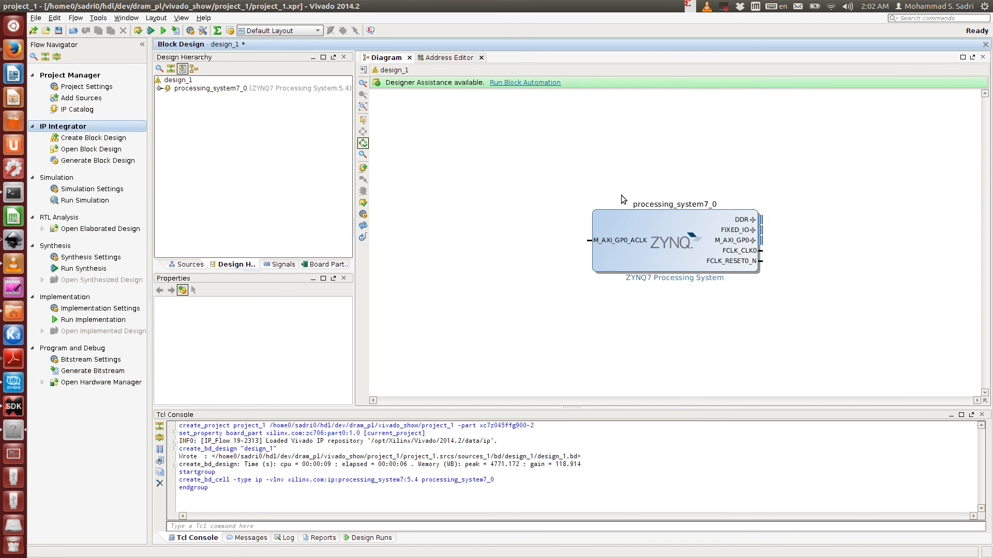
- Move the ZYNQ7 block to the right and run block automation on processing_system7_0
{"action": "left_click_drag", "start_coordinate": [639, 228], "coordinate": [771, 224]}
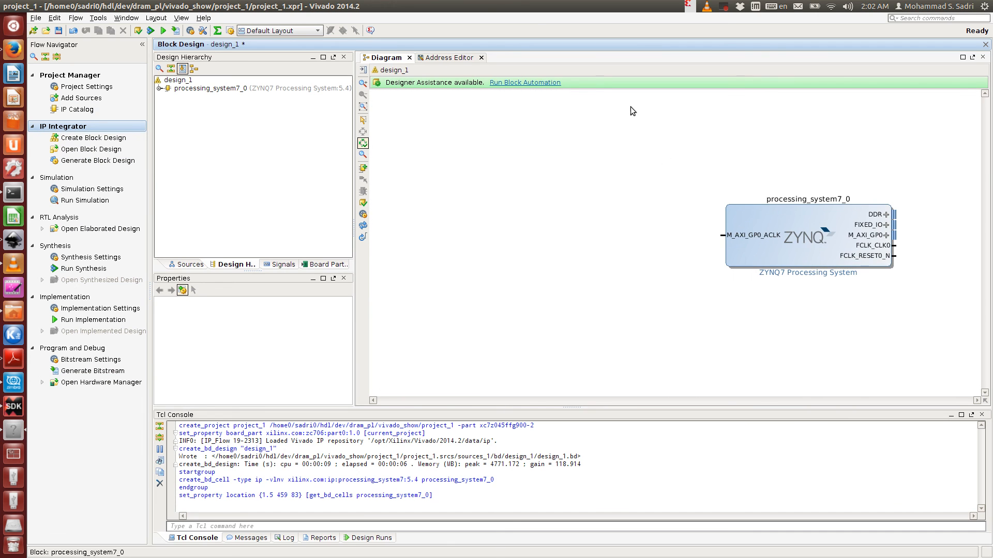
{"action": "left_click", "coordinate": [549, 84]}
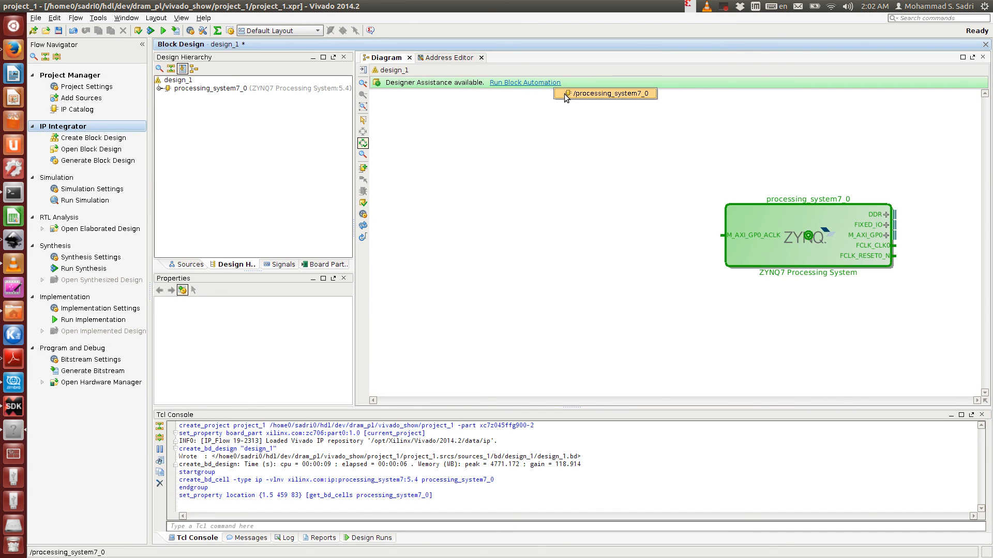
{"action": "left_click", "coordinate": [590, 94]}
{"action": "left_click", "coordinate": [588, 372]}
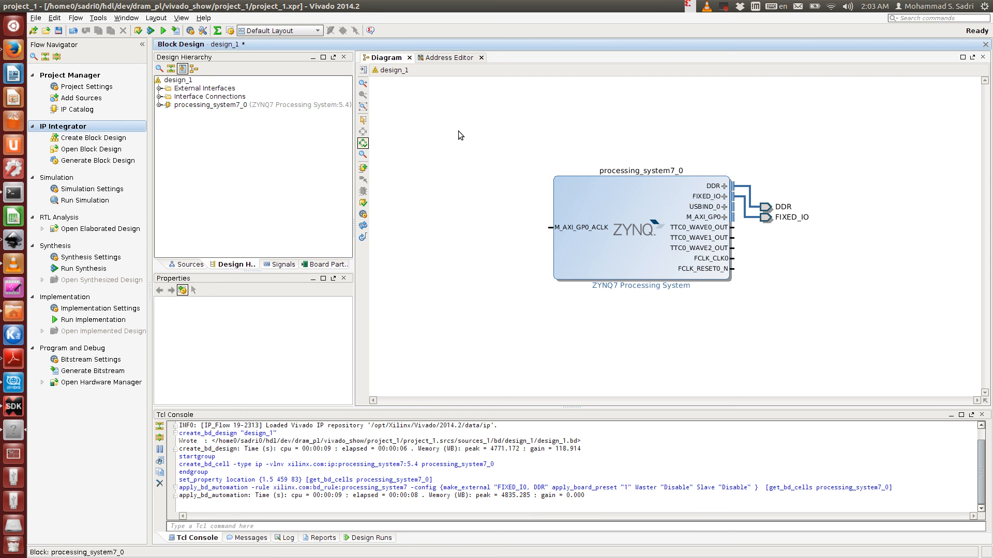
- Switch to the Prezi presentation in Firefox and open the second slide's PL/PS architecture diagram
{"action": "left_click", "coordinate": [13, 49]}
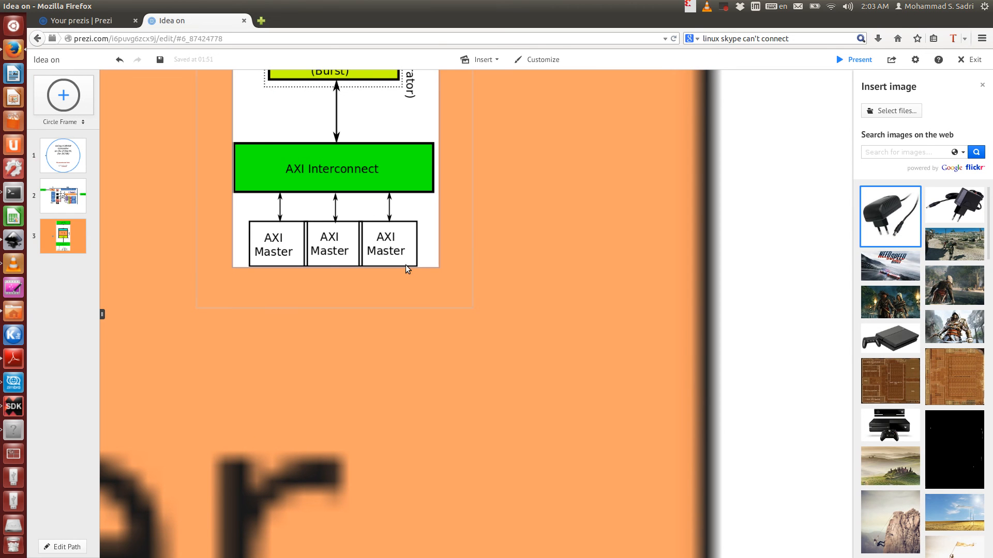
{"action": "left_click", "coordinate": [82, 205]}
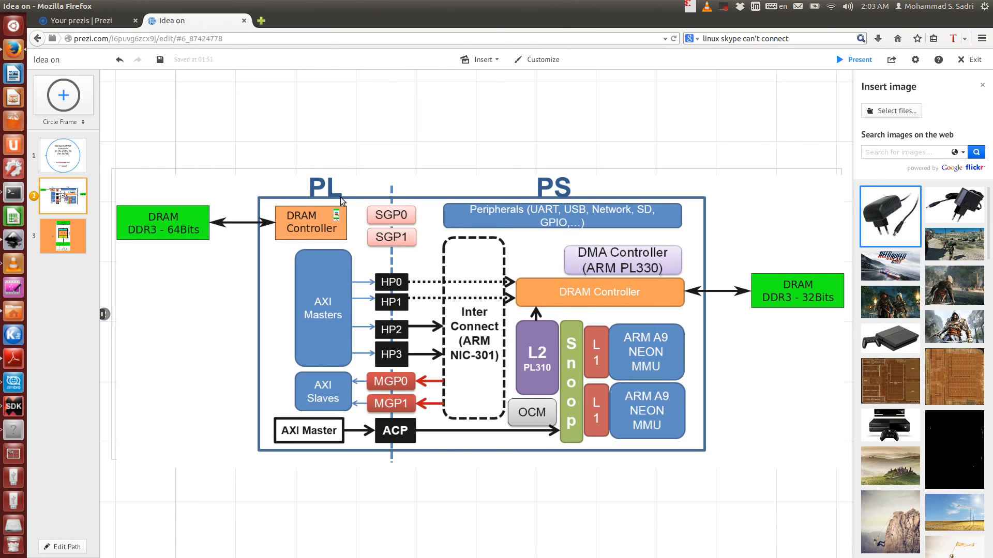
- Return to Vivado and add the Memory Interface Generator (MIG 7 Series) IP by searching for mig
{"action": "left_click", "coordinate": [21, 433]}
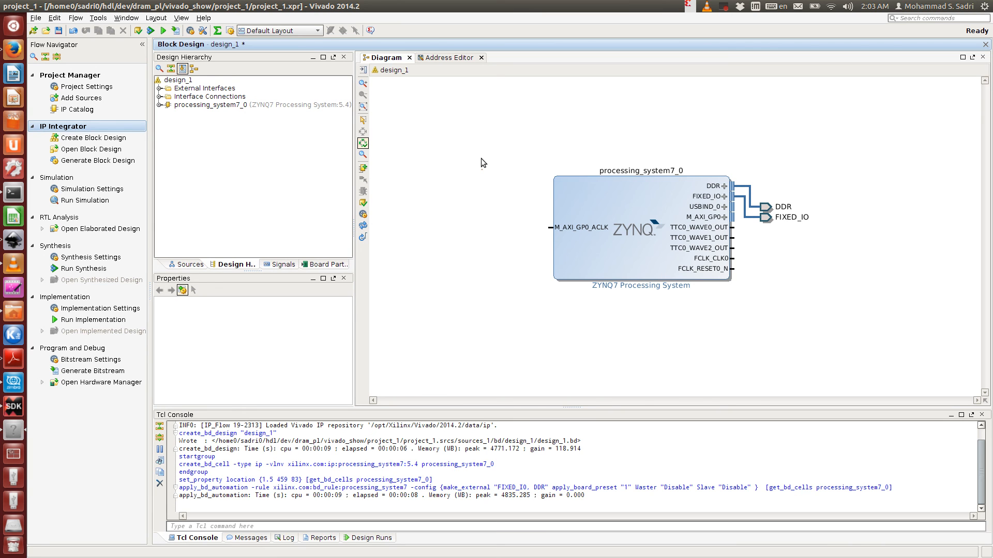
{"action": "key", "text": "ctrl+i"}
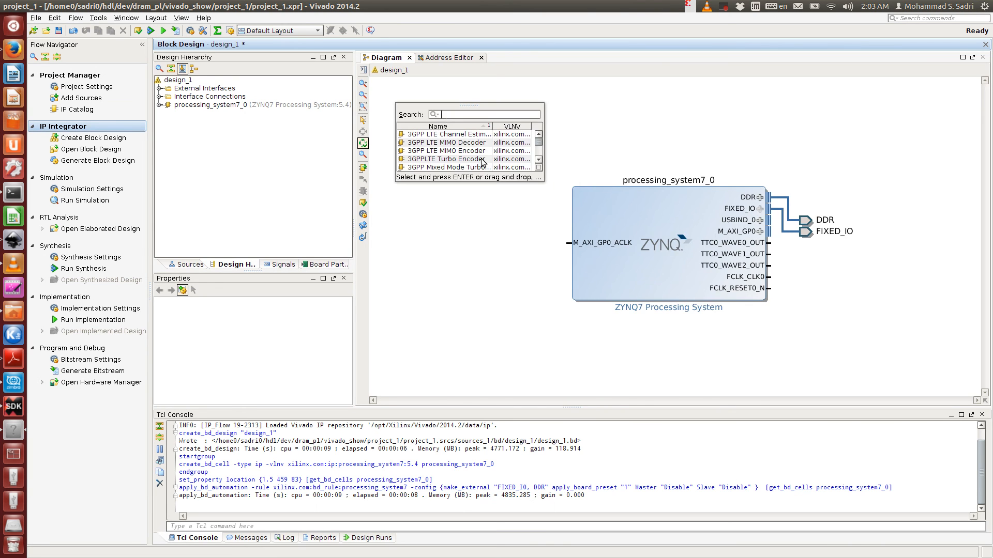
{"action": "type", "text": "mig"}
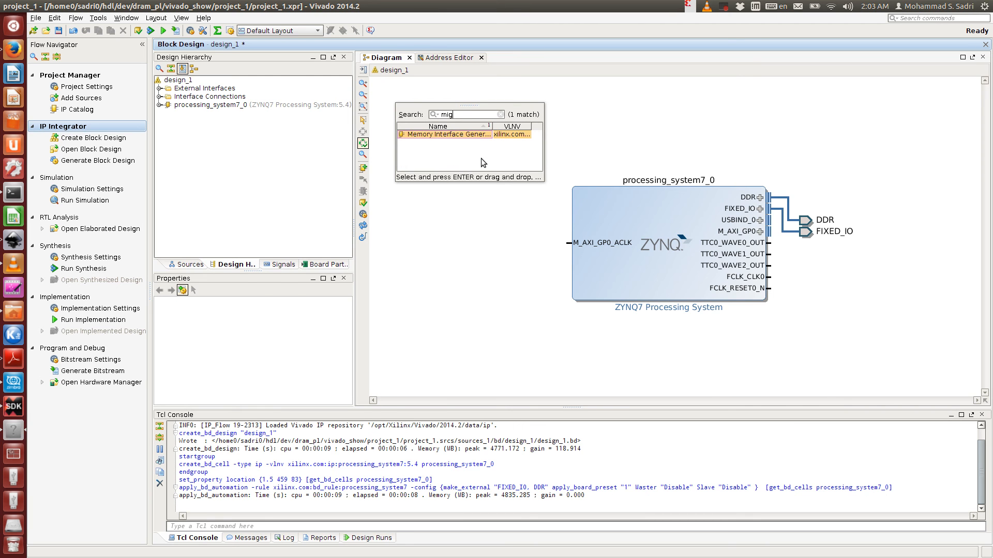
{"action": "key", "text": "Return"}
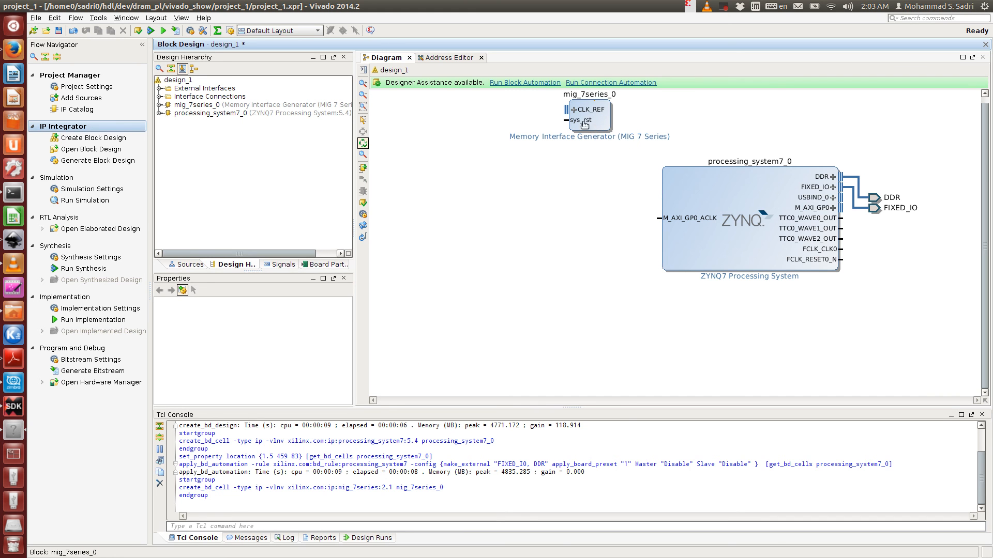
- Run block automation on mig_7series_0, connecting it to the ddr3_sdram board part interface
{"action": "left_click", "coordinate": [511, 83]}
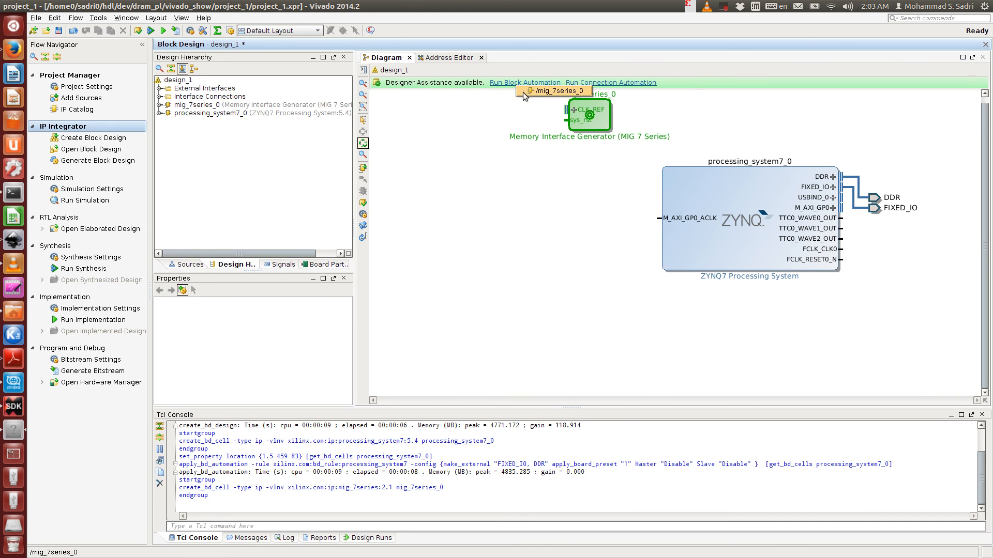
{"action": "left_click", "coordinate": [531, 93]}
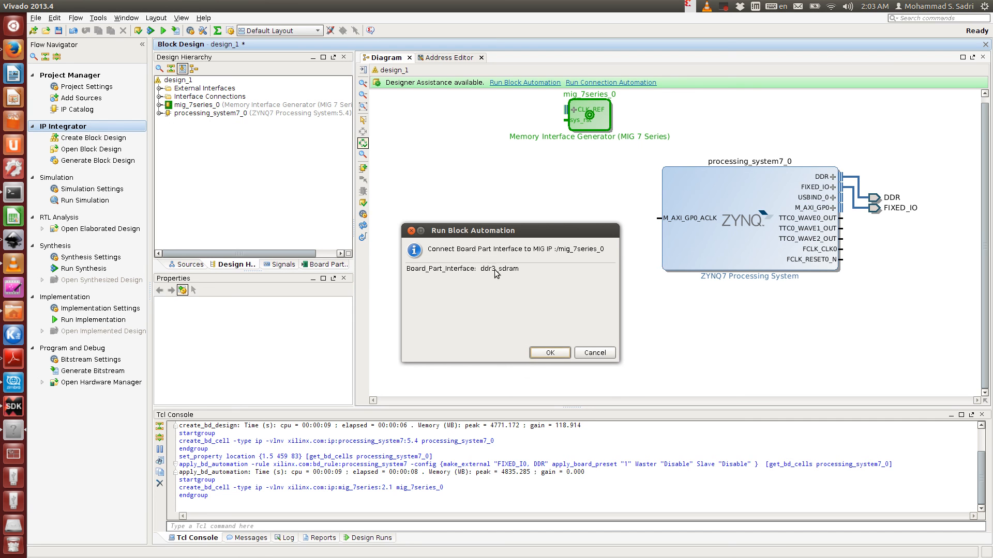
{"action": "left_click", "coordinate": [533, 353]}
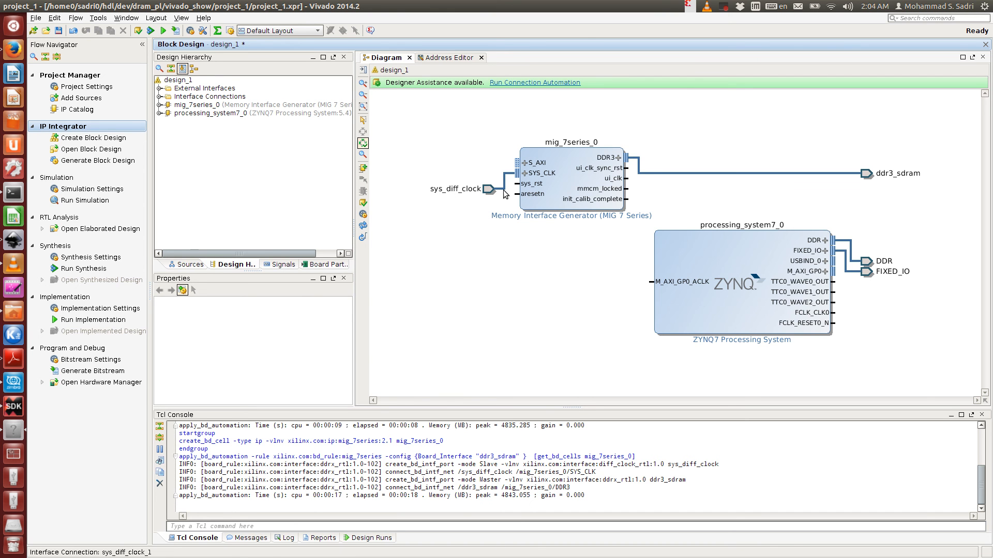
- Review the DDR3 SODIMM Memory (PL) section and its pin connection table in the ZC706 user guide
{"action": "left_click", "coordinate": [13, 359]}
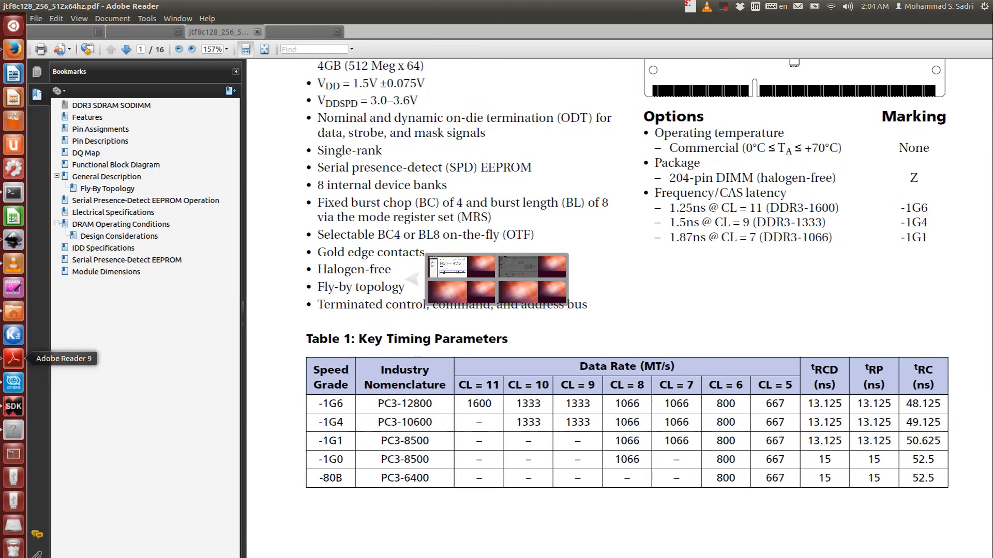
{"action": "left_click", "coordinate": [156, 31]}
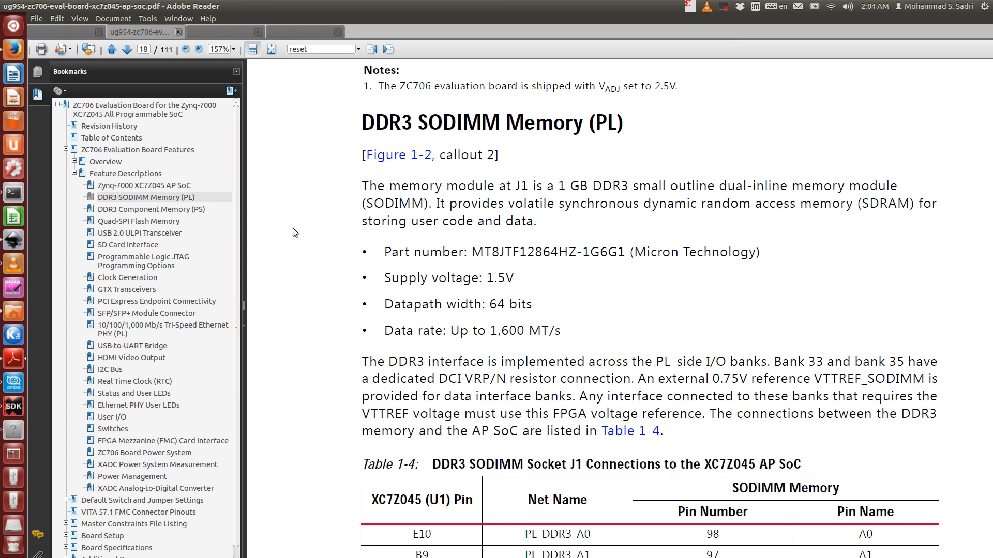
{"action": "scroll", "coordinate": [293, 228], "scroll_direction": "up", "scroll_amount": 20}
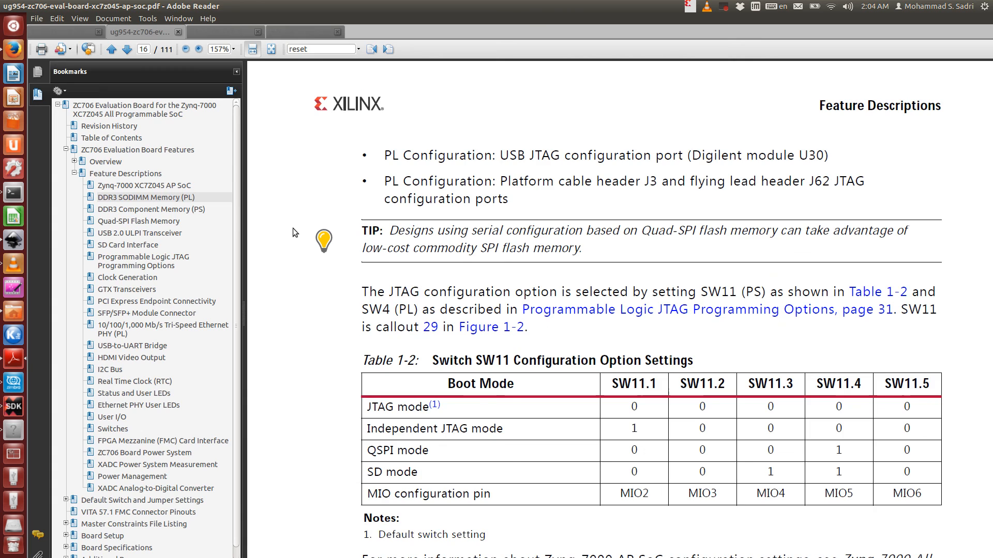
{"action": "key", "text": "ctrl+shift+Tab"}
{"action": "key", "text": "ctrl+Tab"}
{"action": "left_click", "coordinate": [109, 127]}
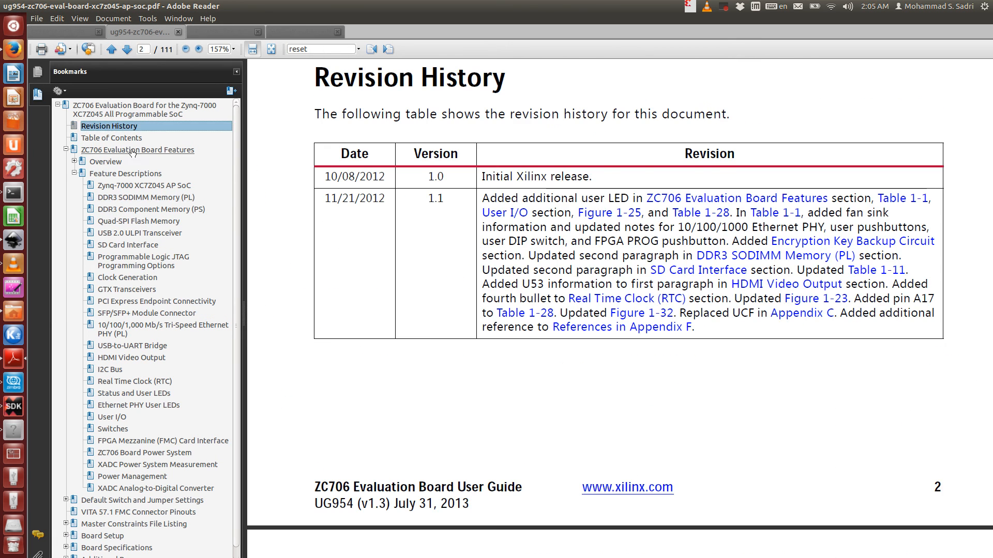
{"action": "scroll", "coordinate": [658, 212], "scroll_direction": "up", "scroll_amount": 15}
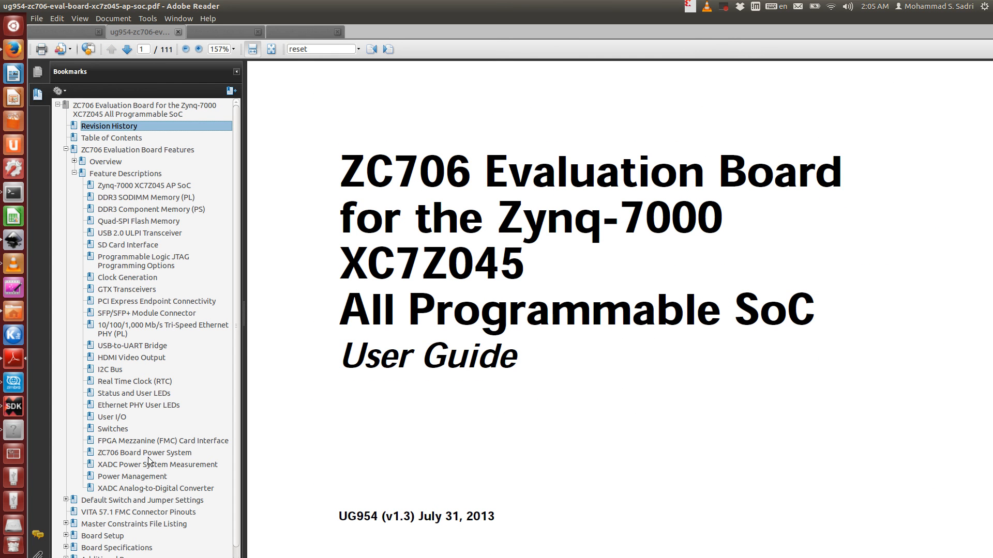
{"action": "left_click", "coordinate": [138, 200]}
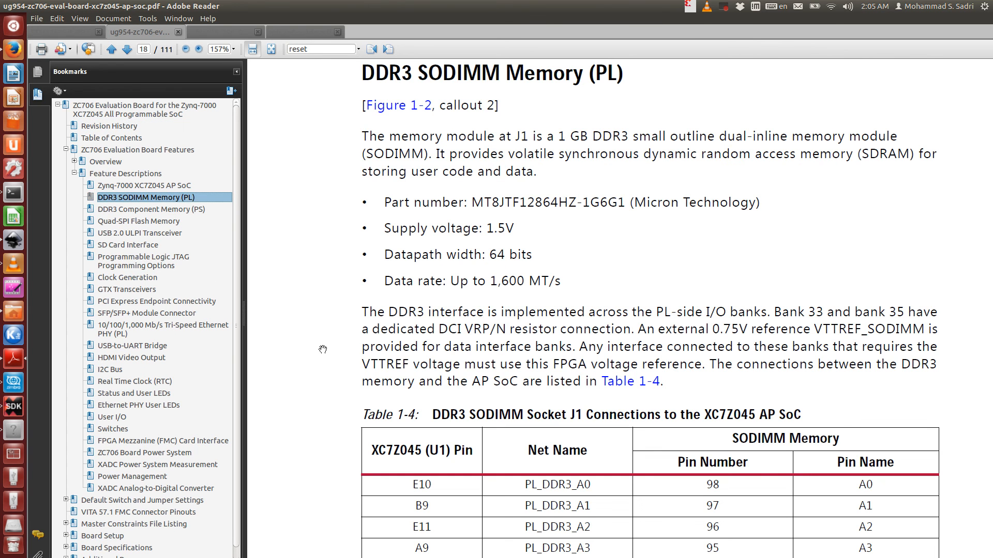
{"action": "scroll", "coordinate": [588, 382], "scroll_direction": "down", "scroll_amount": 3}
{"action": "scroll", "coordinate": [585, 364], "scroll_direction": "up", "scroll_amount": 2}
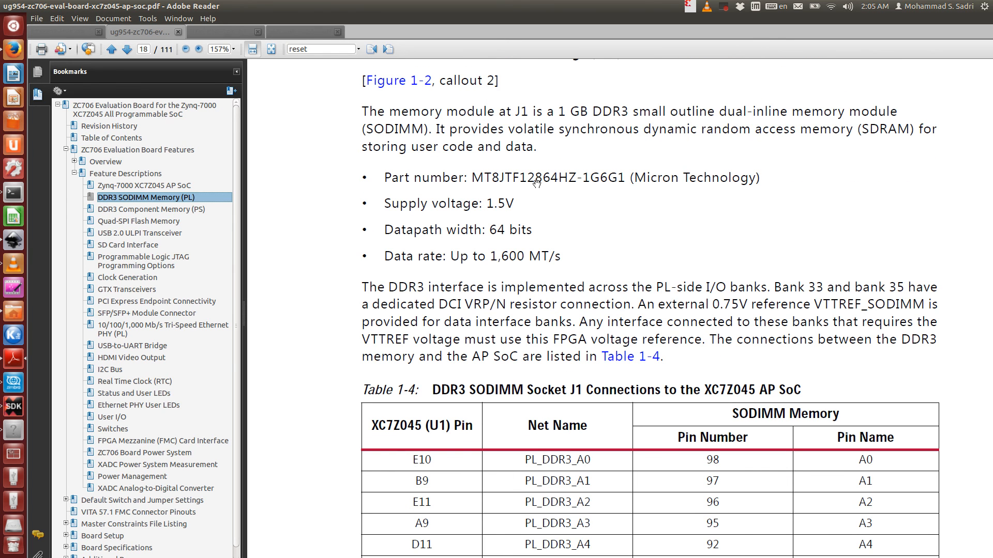
{"action": "scroll", "coordinate": [533, 237], "scroll_direction": "up", "scroll_amount": 3}
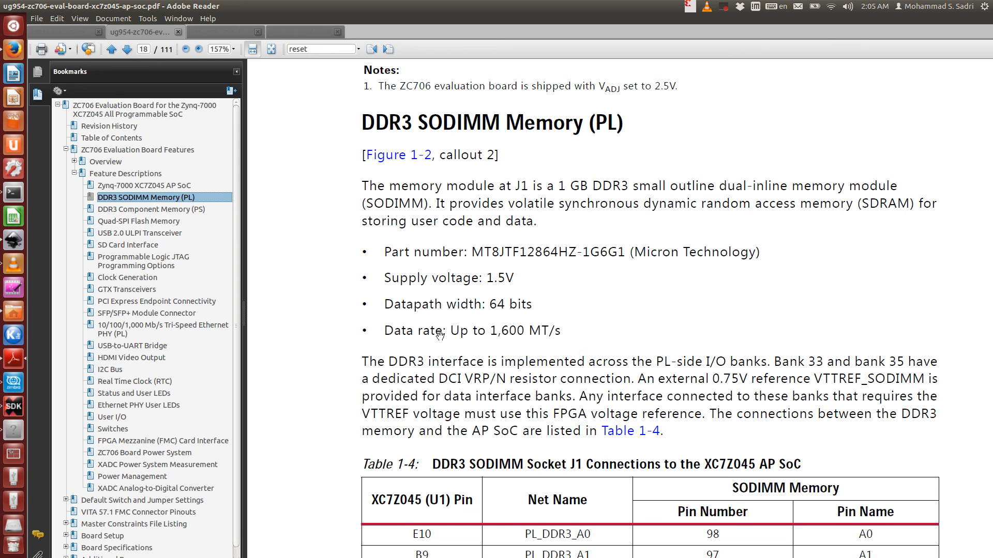
{"action": "scroll", "coordinate": [440, 336], "scroll_direction": "down", "scroll_amount": 5}
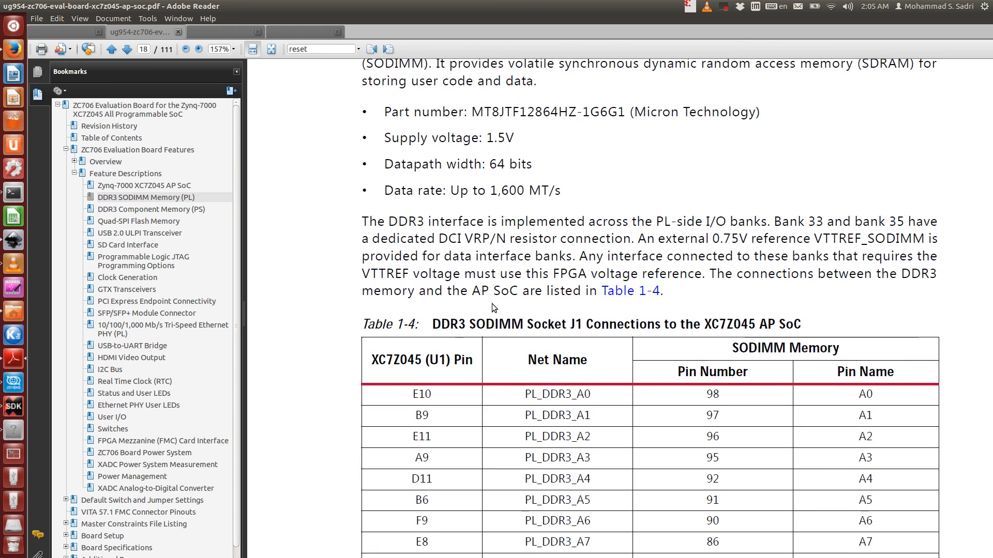
{"action": "scroll", "coordinate": [501, 345], "scroll_direction": "down", "scroll_amount": 20}
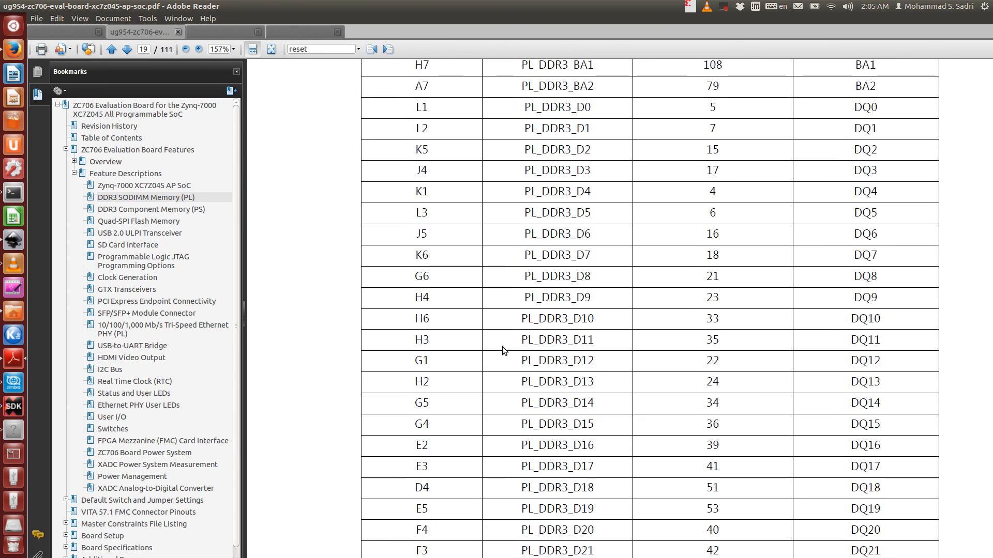
{"action": "scroll", "coordinate": [501, 347], "scroll_direction": "down", "scroll_amount": 5}
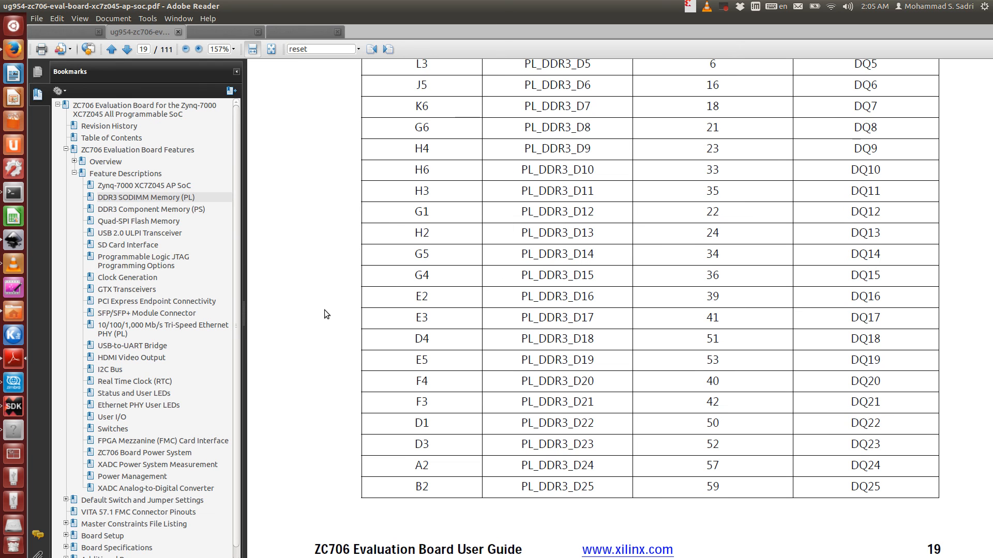
- Examine the clock sources table in the Clock Generation section of the ZC706 user guide
{"action": "left_click", "coordinate": [146, 277]}
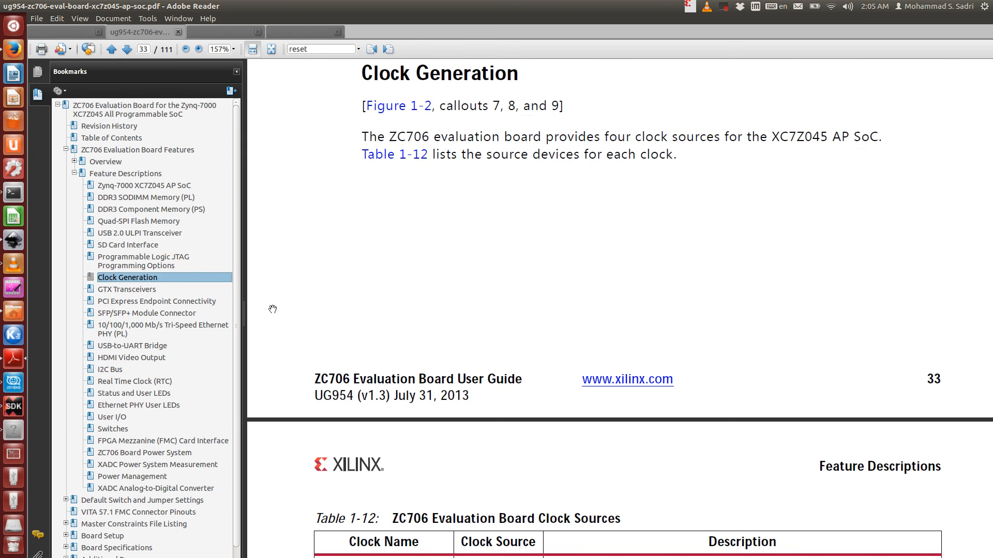
{"action": "scroll", "coordinate": [429, 289], "scroll_direction": "down", "scroll_amount": 10}
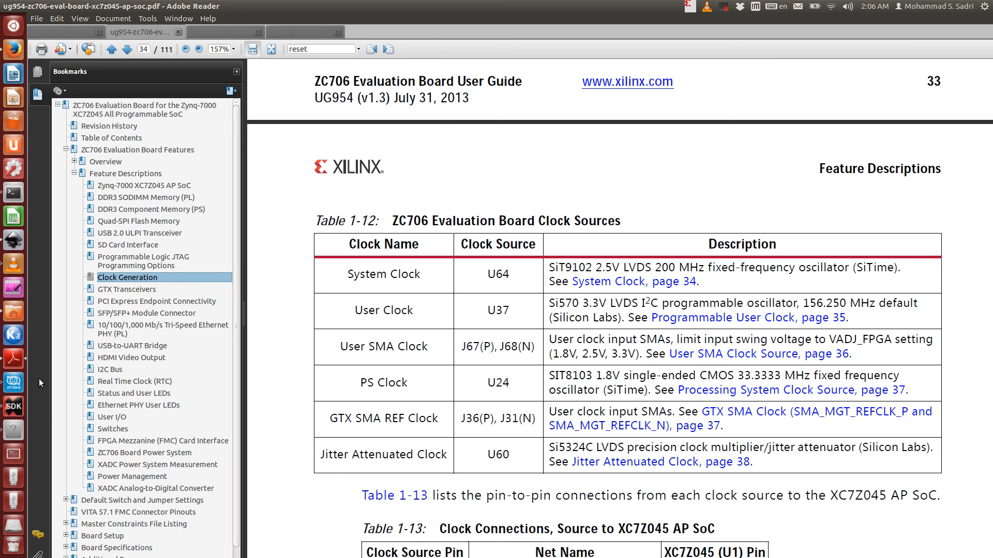
{"action": "left_click", "coordinate": [14, 430]}
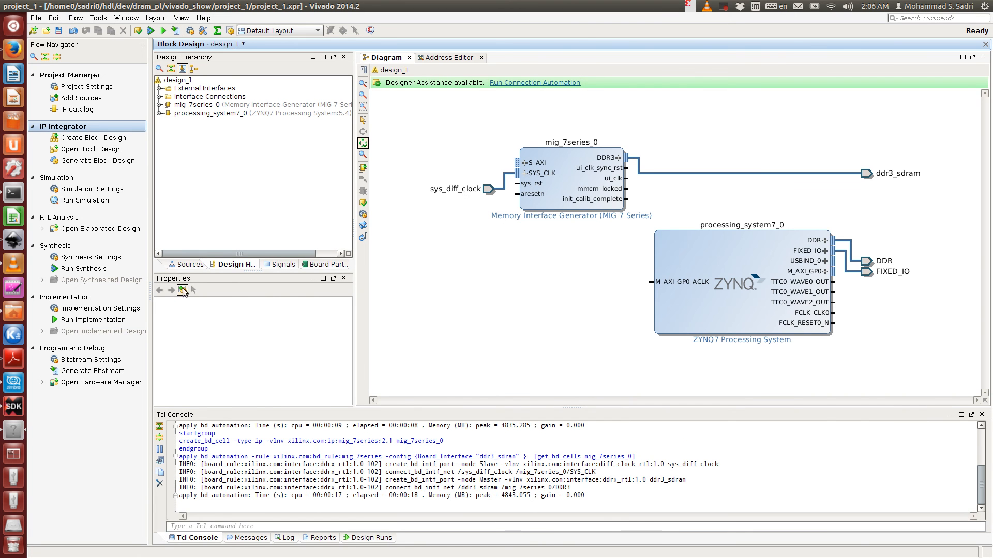
{"action": "left_click", "coordinate": [14, 358]}
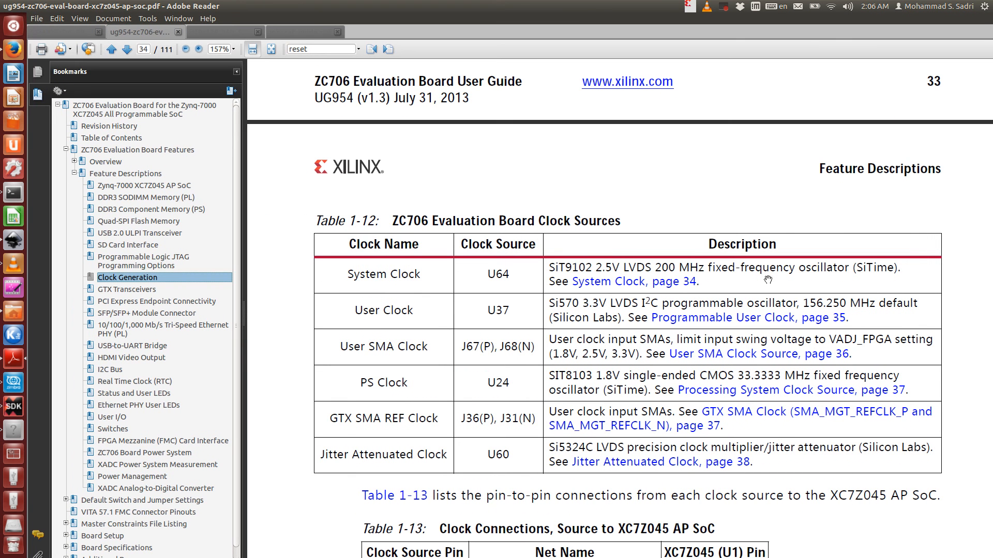
- Switch back to Vivado and run connection automation on the mig_7series_0 sys_rst pin to add a reset port
{"action": "left_click", "coordinate": [14, 407]}
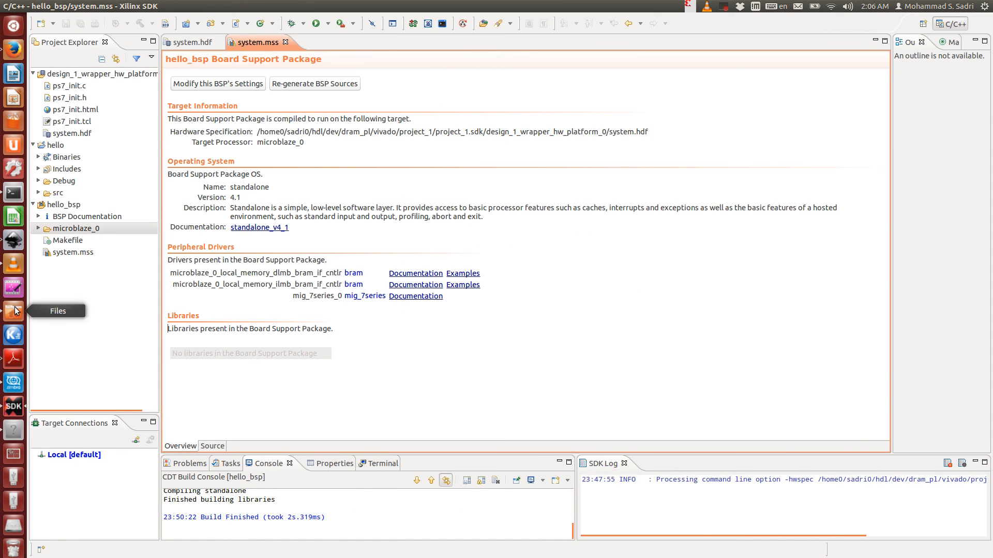
{"action": "left_click", "coordinate": [14, 431]}
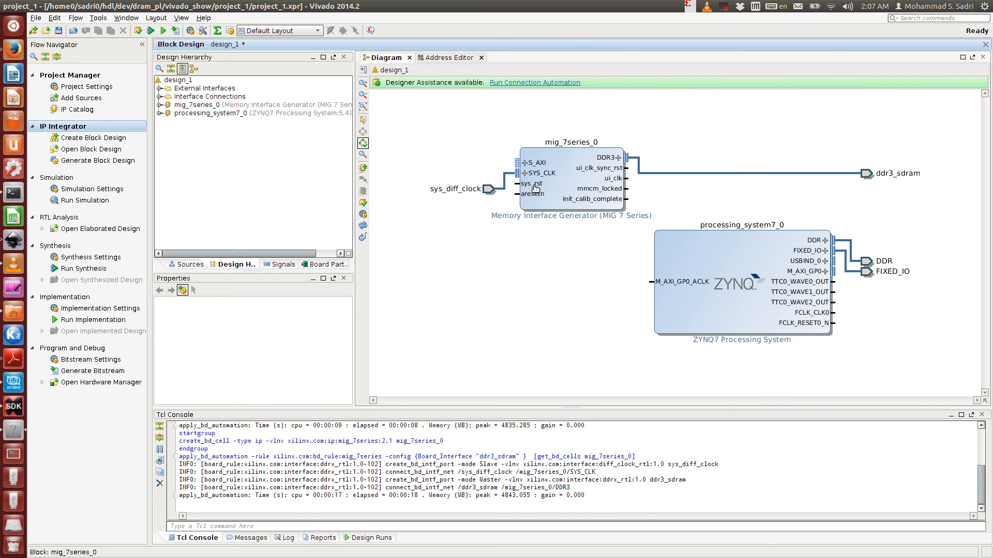
{"action": "left_click", "coordinate": [539, 84]}
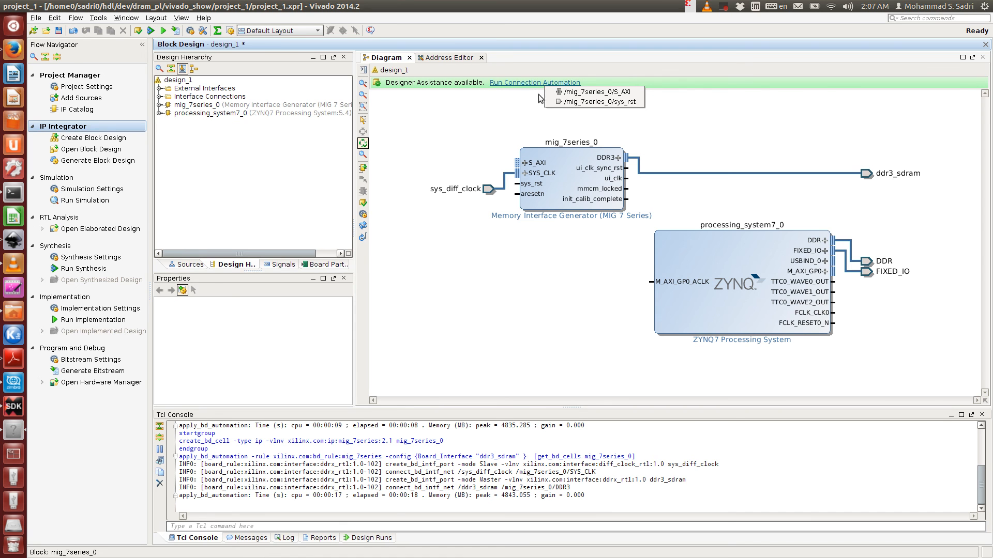
{"action": "left_click", "coordinate": [572, 102]}
{"action": "left_click", "coordinate": [567, 353]}
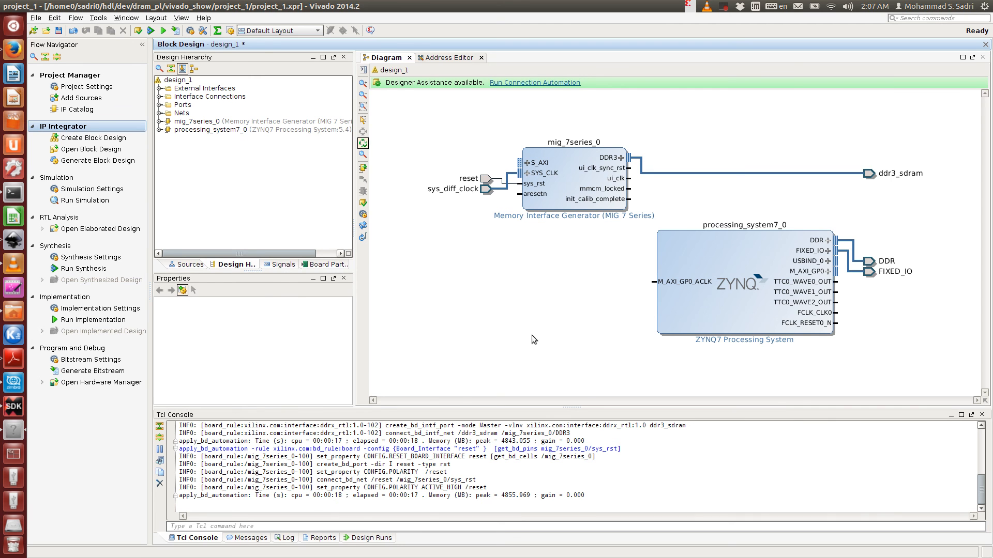
- Add a MicroBlaze processor IP to the block design by searching for micr
{"action": "left_click", "coordinate": [363, 226]}
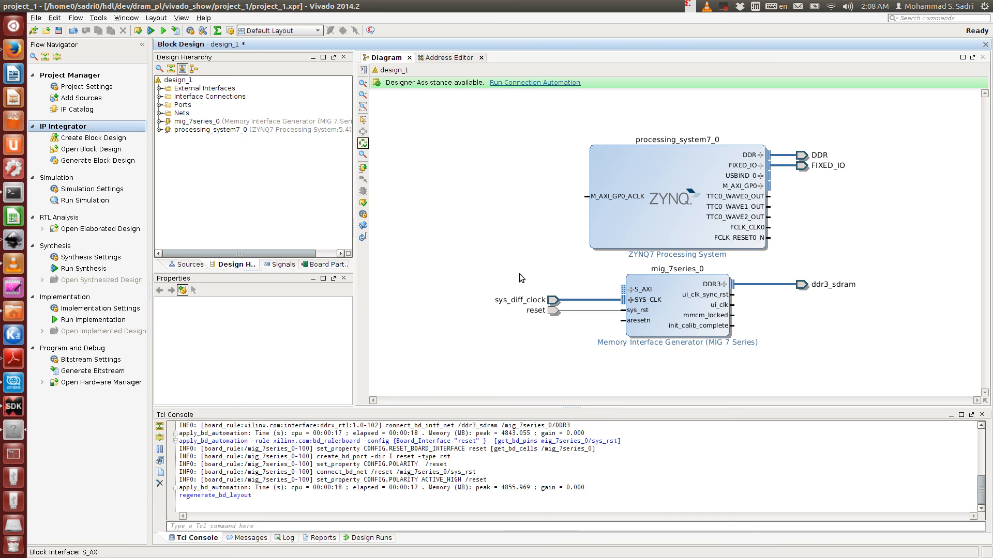
{"action": "key", "text": "ctrl+i"}
{"action": "type", "text": "mi"}
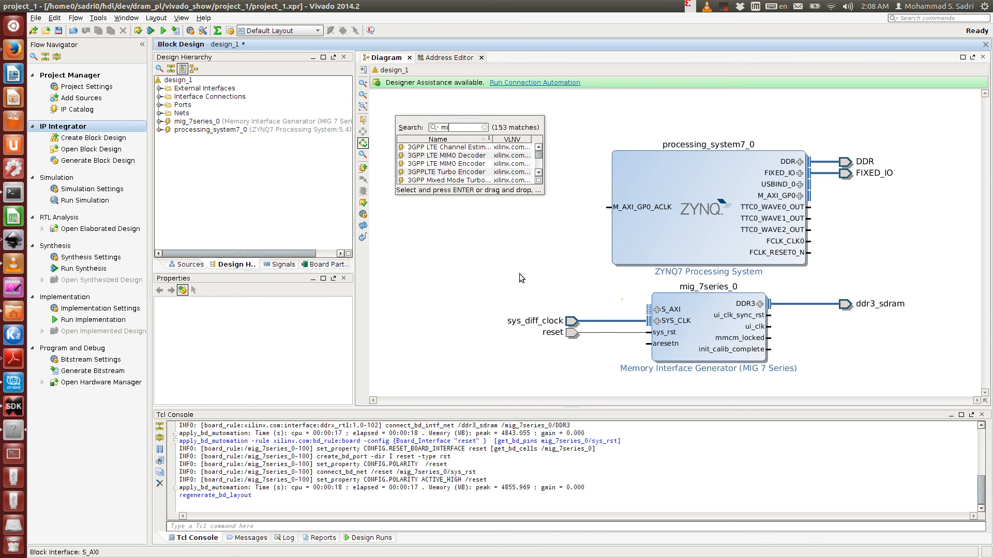
{"action": "type", "text": "cr"}
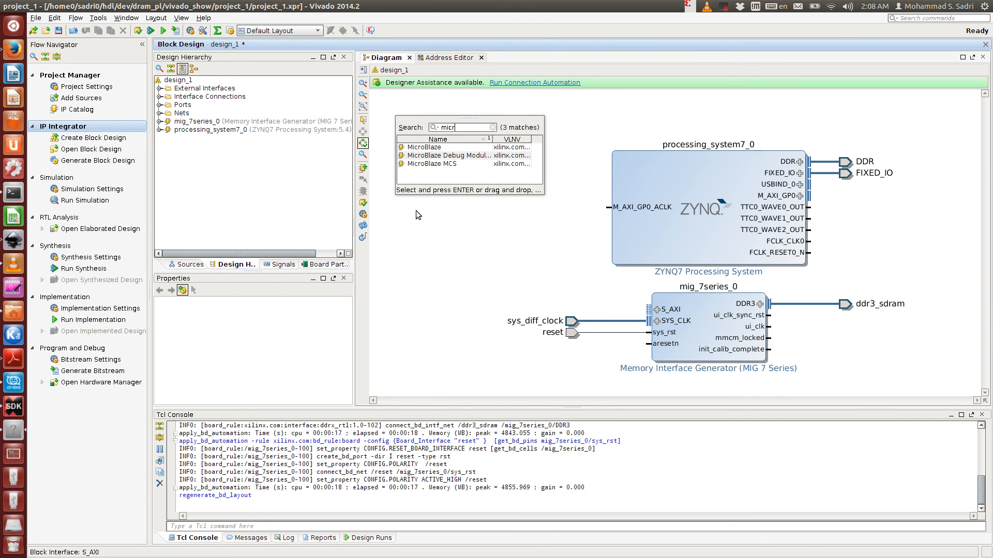
{"action": "double_click", "coordinate": [422, 147]}
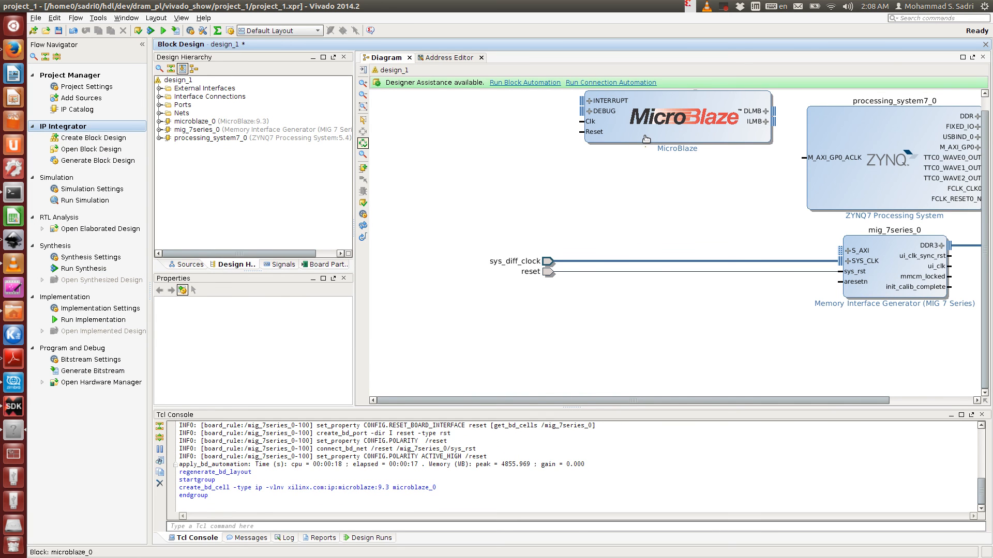
- Run block automation on microblaze_0 with 64KB local memory and cache configuration set to None
{"action": "left_click", "coordinate": [502, 82]}
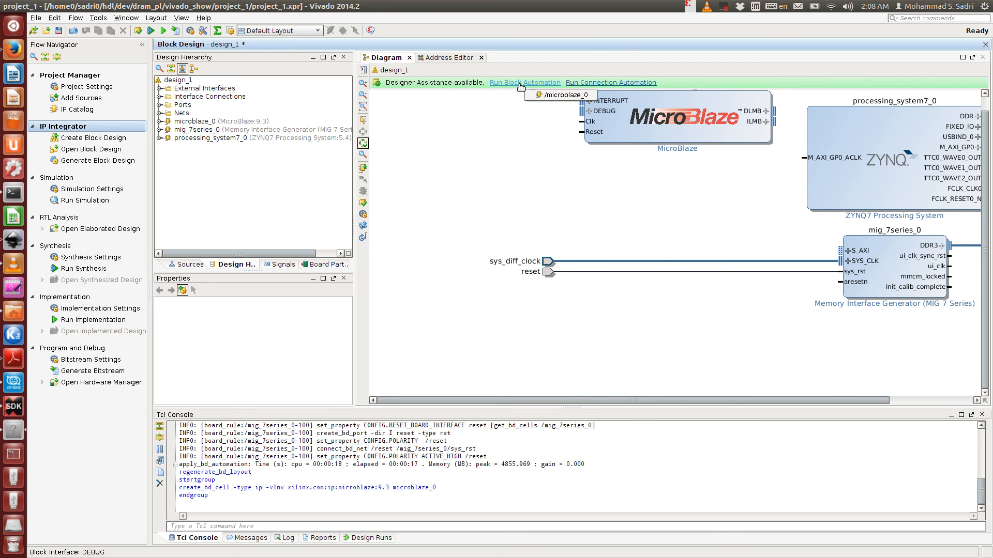
{"action": "left_click", "coordinate": [512, 93]}
{"action": "left_click_drag", "start_coordinate": [502, 187], "coordinate": [606, 169]}
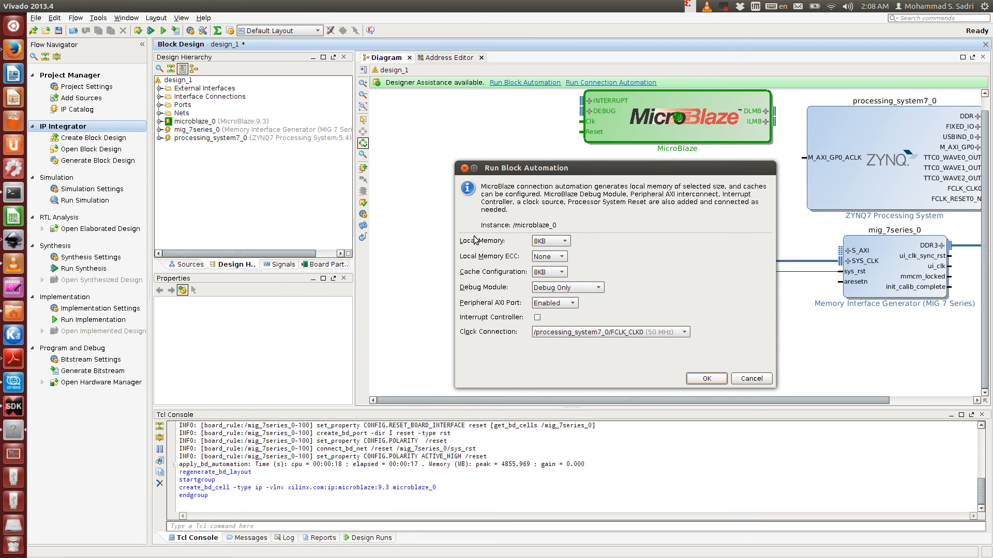
{"action": "left_click", "coordinate": [551, 243]}
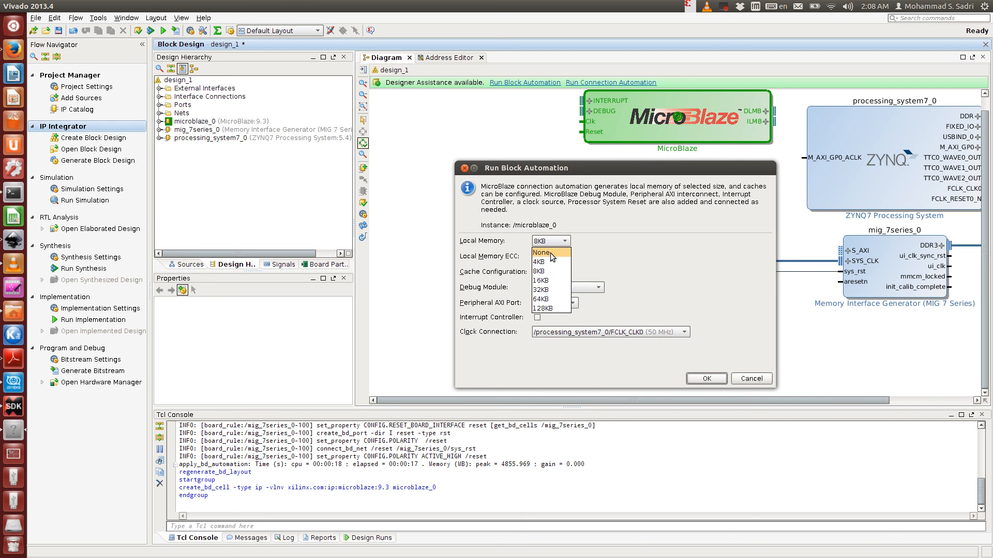
{"action": "left_click", "coordinate": [554, 301]}
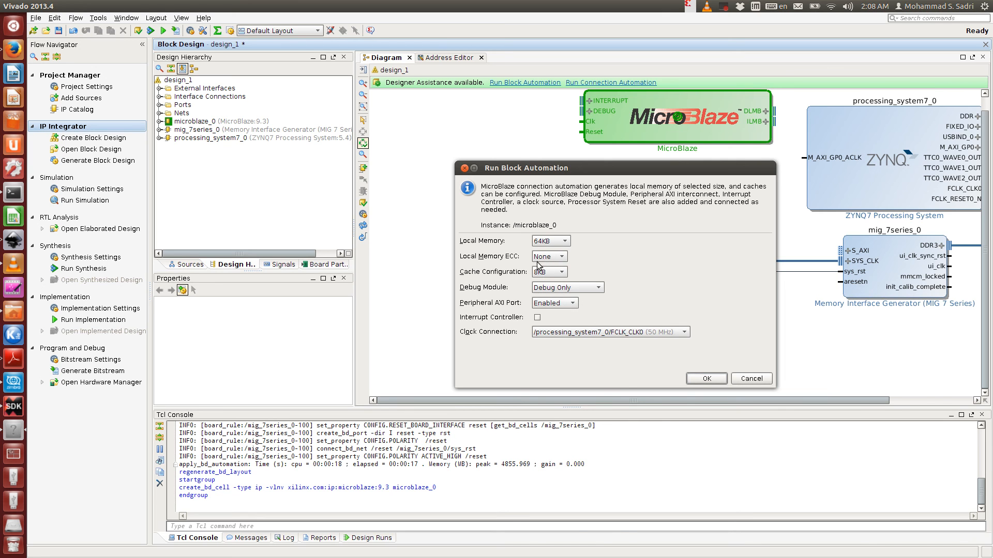
{"action": "left_click", "coordinate": [548, 272]}
{"action": "left_click", "coordinate": [552, 285]}
- Set the MicroBlaze clock connection to /mig_7series_0/ui_clk (100 MHz) and apply the block automation
{"action": "left_click_drag", "start_coordinate": [651, 164], "coordinate": [450, 174]}
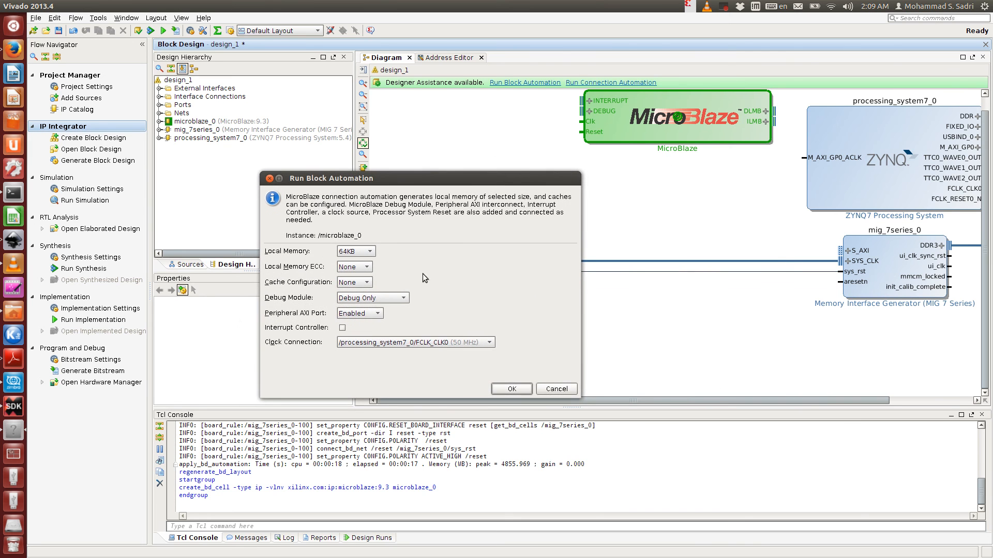
{"action": "left_click", "coordinate": [393, 343]}
{"action": "left_click", "coordinate": [429, 342]}
{"action": "left_click", "coordinate": [368, 342]}
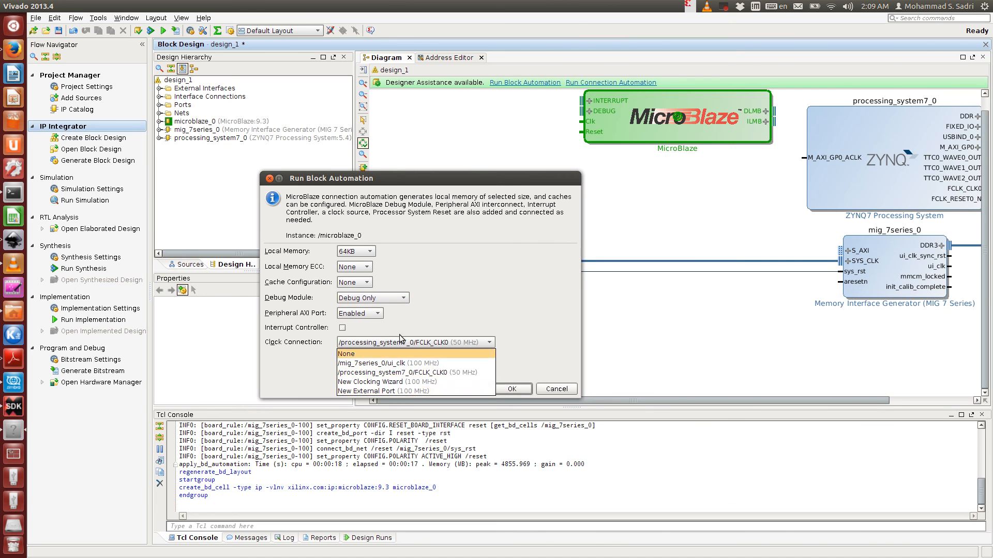
{"action": "left_click", "coordinate": [536, 317]}
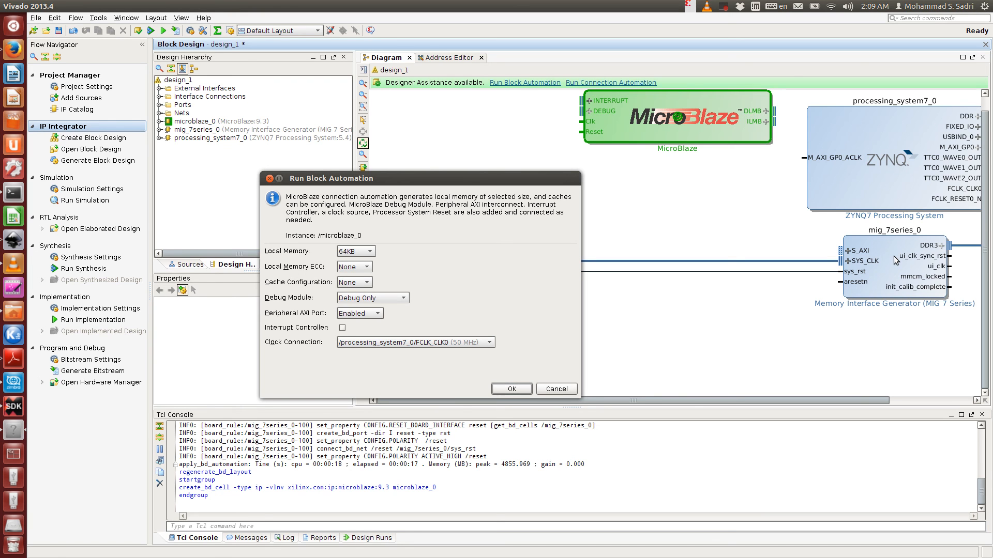
{"action": "left_click", "coordinate": [376, 344]}
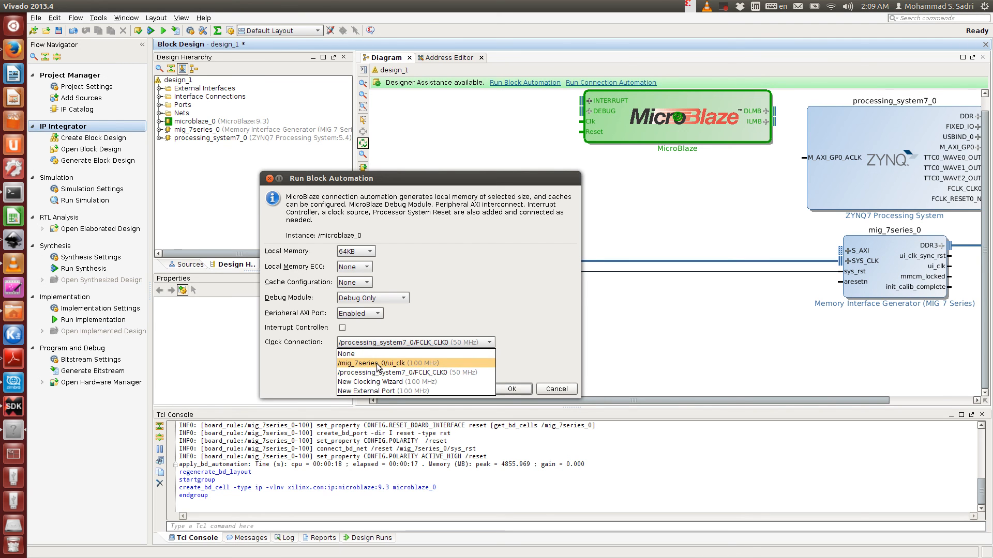
{"action": "left_click", "coordinate": [377, 363]}
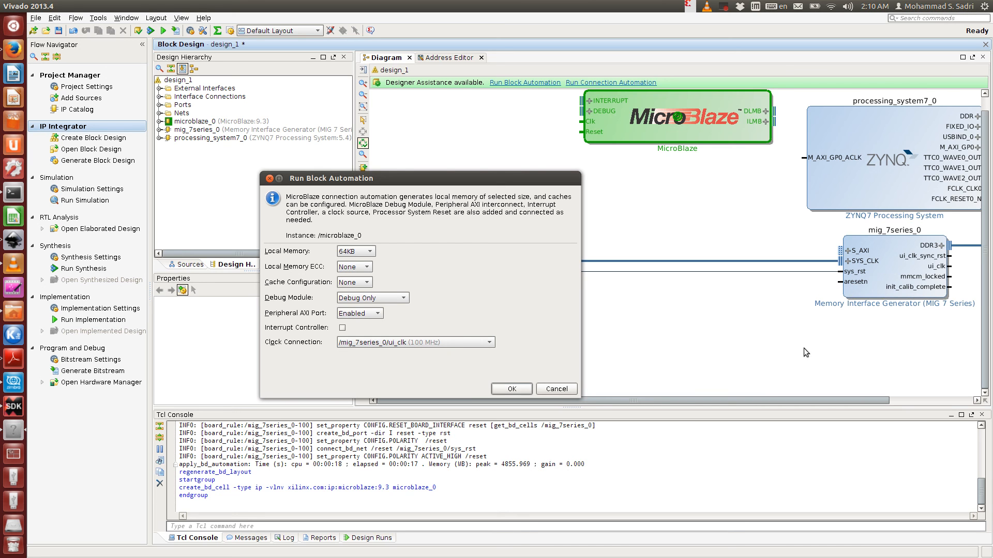
{"action": "left_click", "coordinate": [393, 344]}
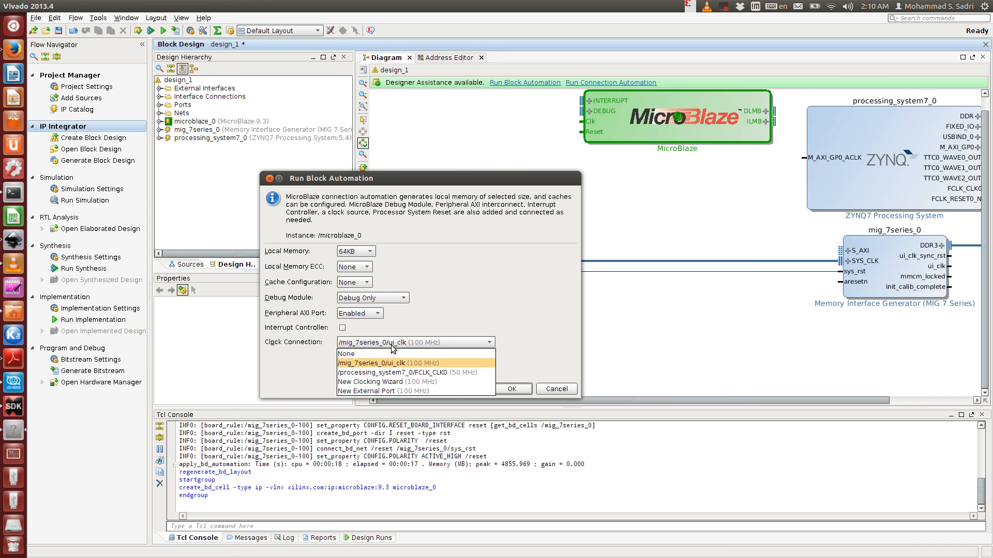
{"action": "left_click", "coordinate": [405, 370]}
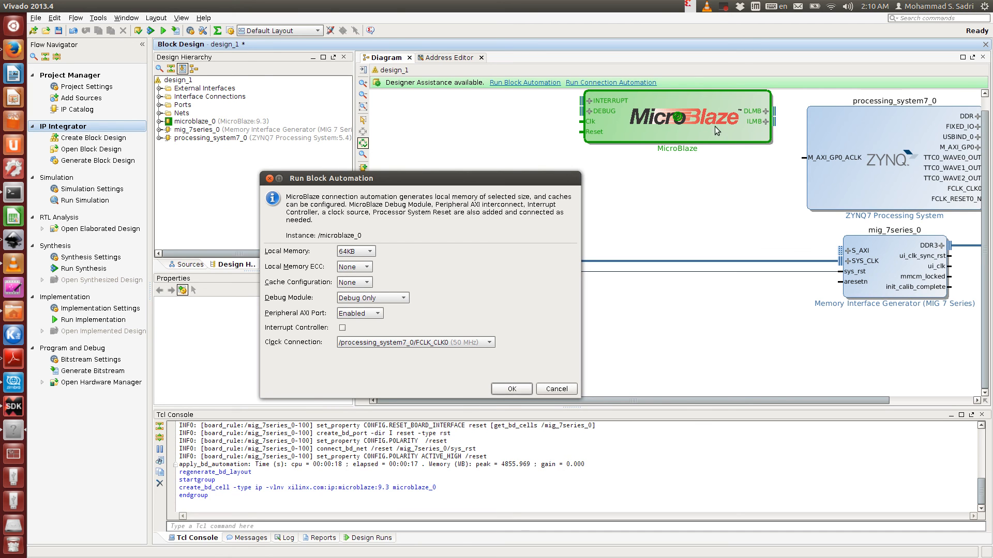
{"action": "left_click", "coordinate": [484, 343]}
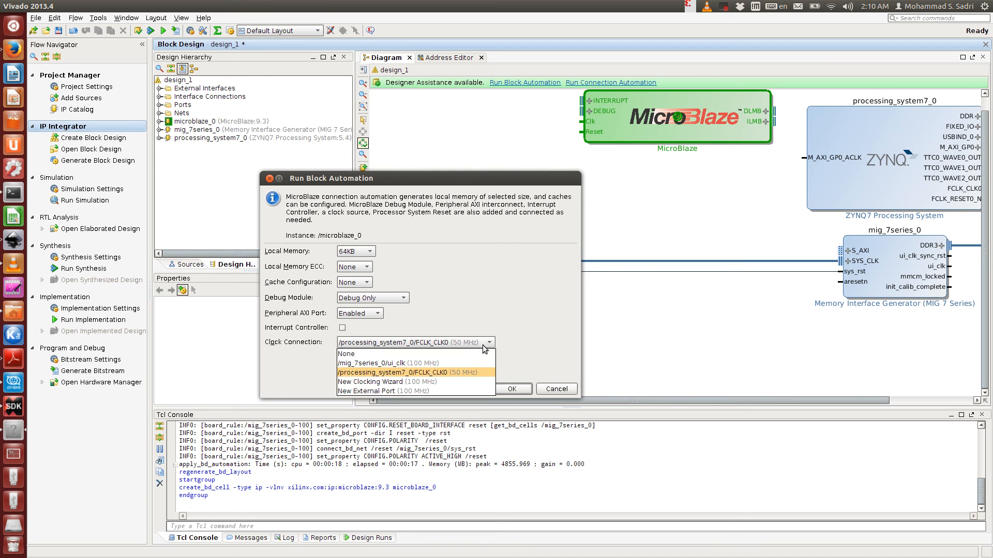
{"action": "left_click", "coordinate": [483, 362]}
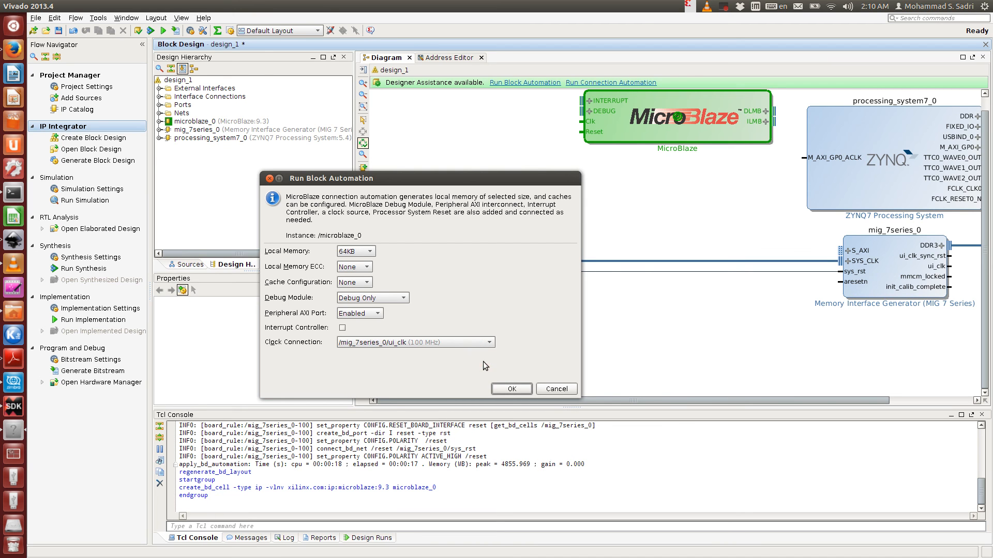
{"action": "left_click", "coordinate": [509, 389]}
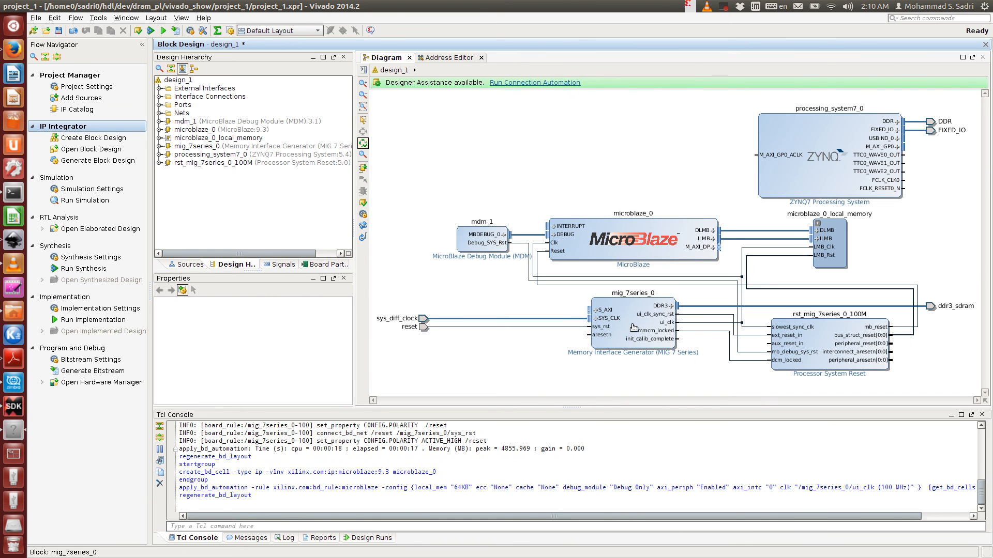
- Inspect the newly created blocks and the clock and reset nets connected to mig_7series_0
{"action": "left_click", "coordinate": [655, 237]}
{"action": "left_click", "coordinate": [845, 248]}
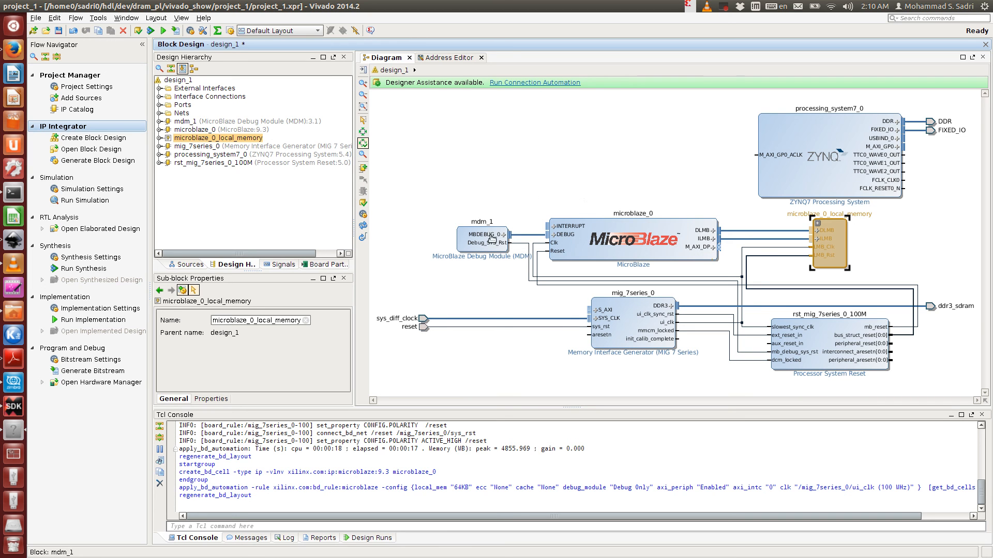
{"action": "left_click", "coordinate": [486, 250]}
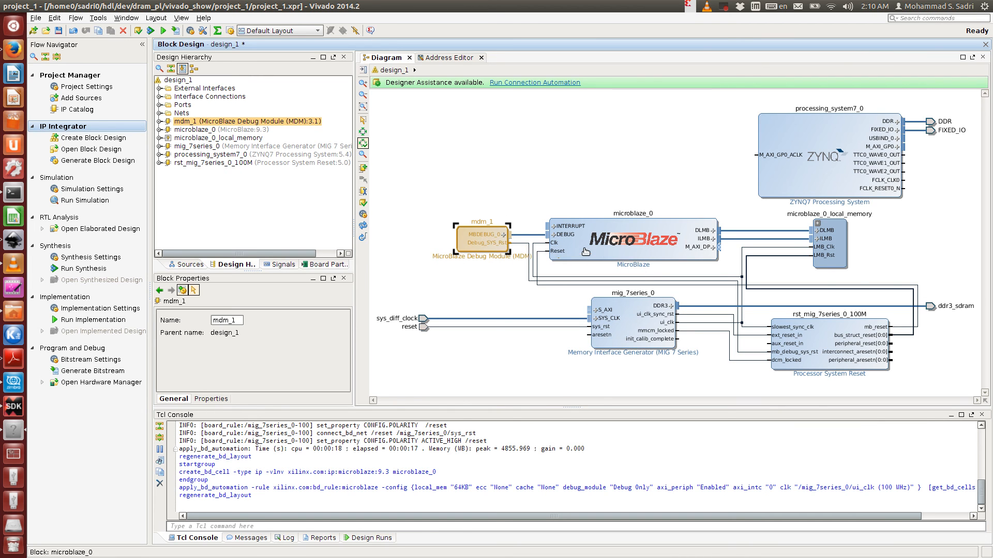
{"action": "left_click", "coordinate": [617, 187]}
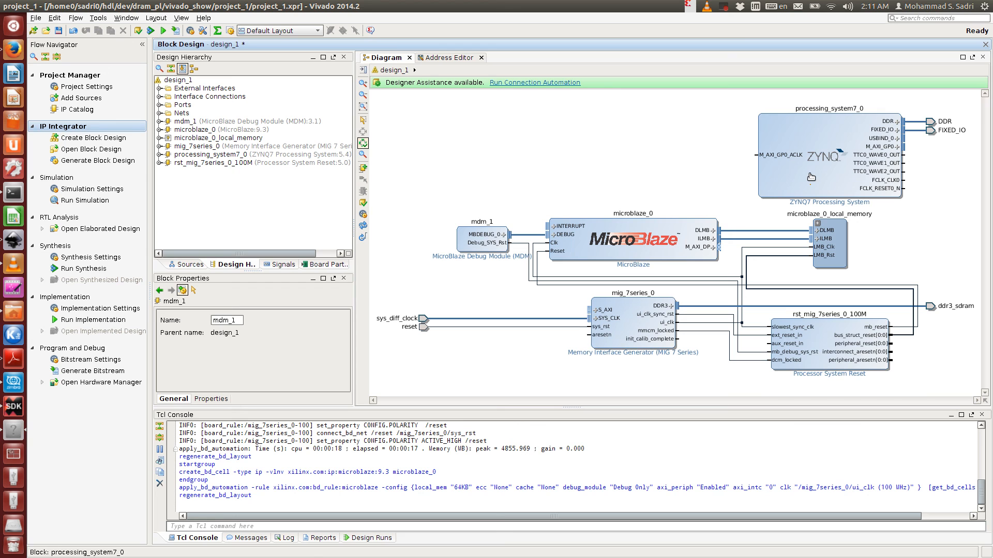
{"action": "left_click", "coordinate": [625, 330]}
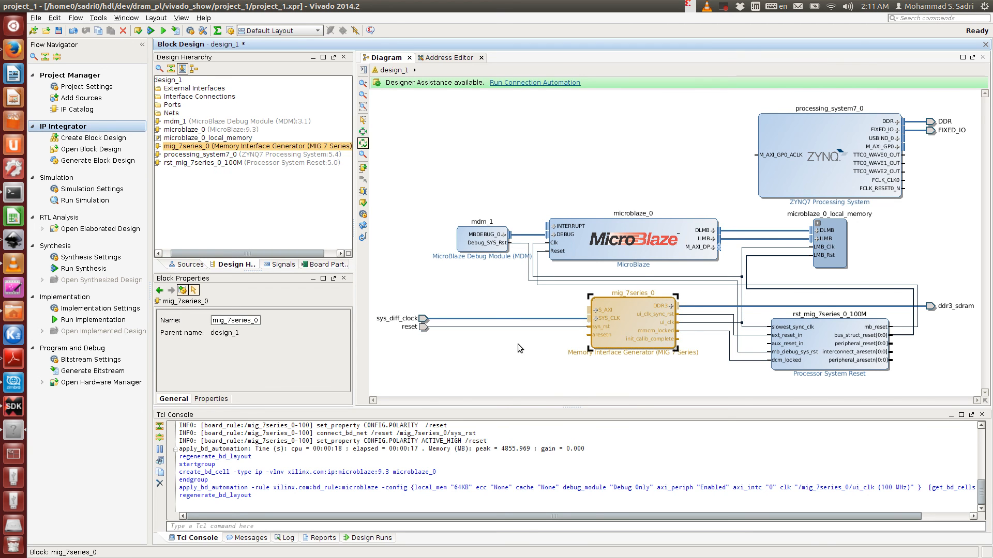
{"action": "left_click", "coordinate": [694, 341]}
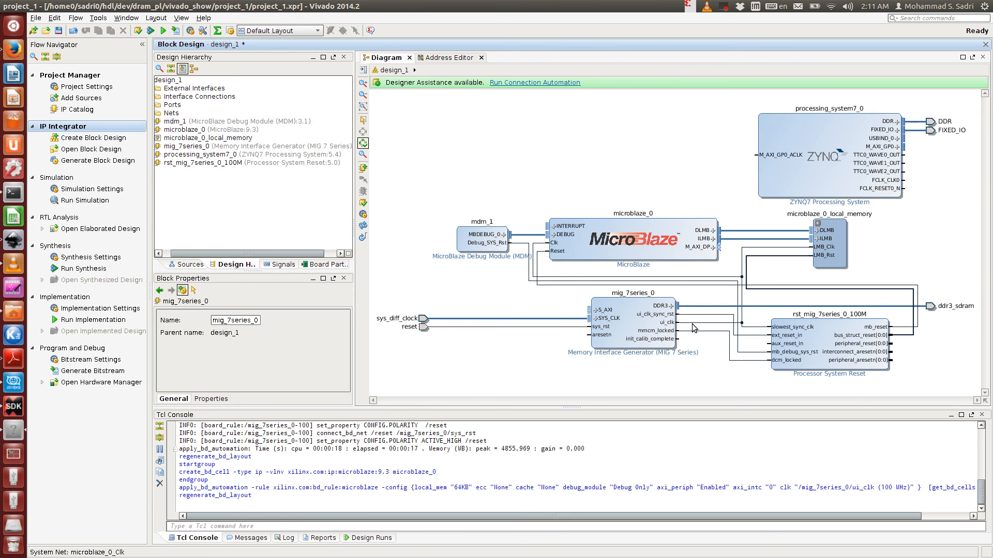
{"action": "left_click", "coordinate": [693, 325]}
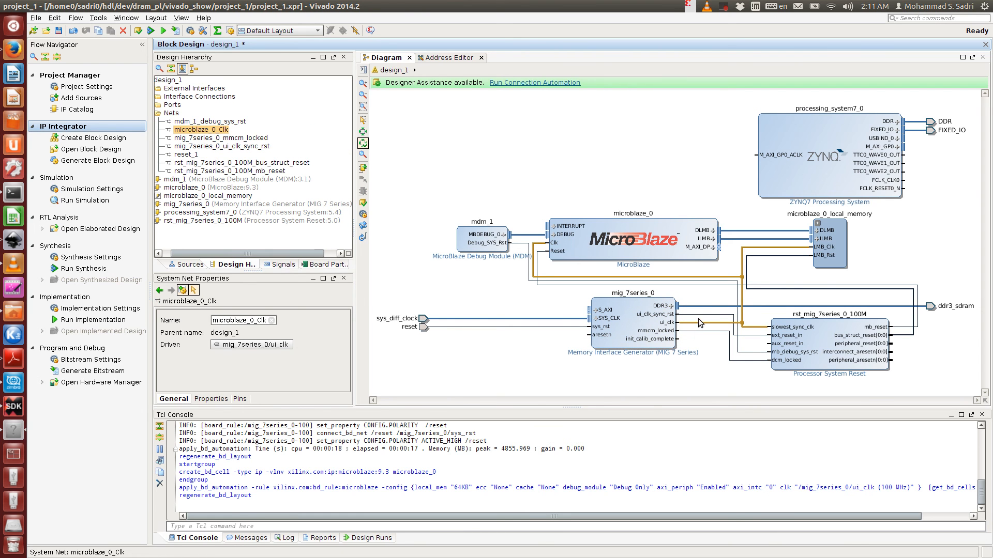
{"action": "left_click", "coordinate": [698, 315]}
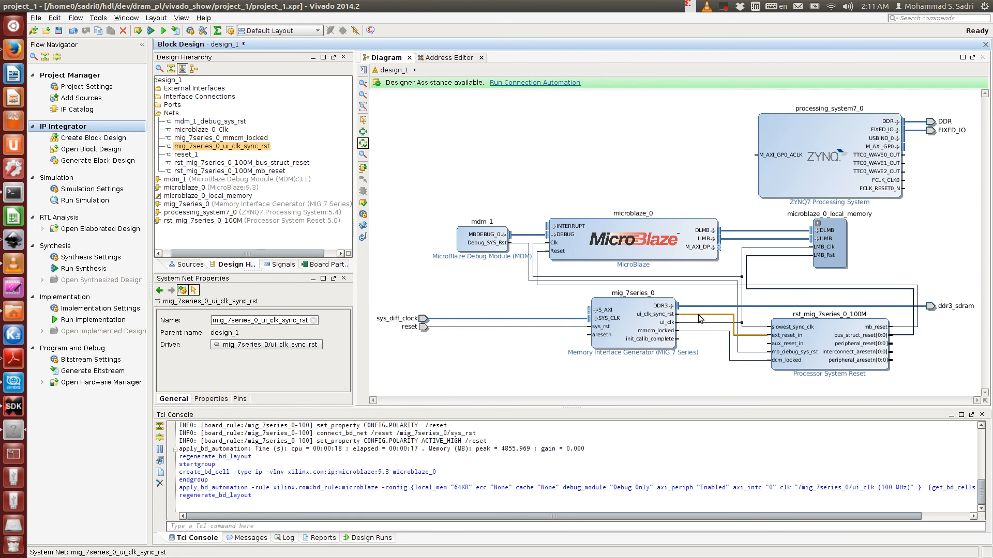
{"action": "left_click", "coordinate": [729, 322]}
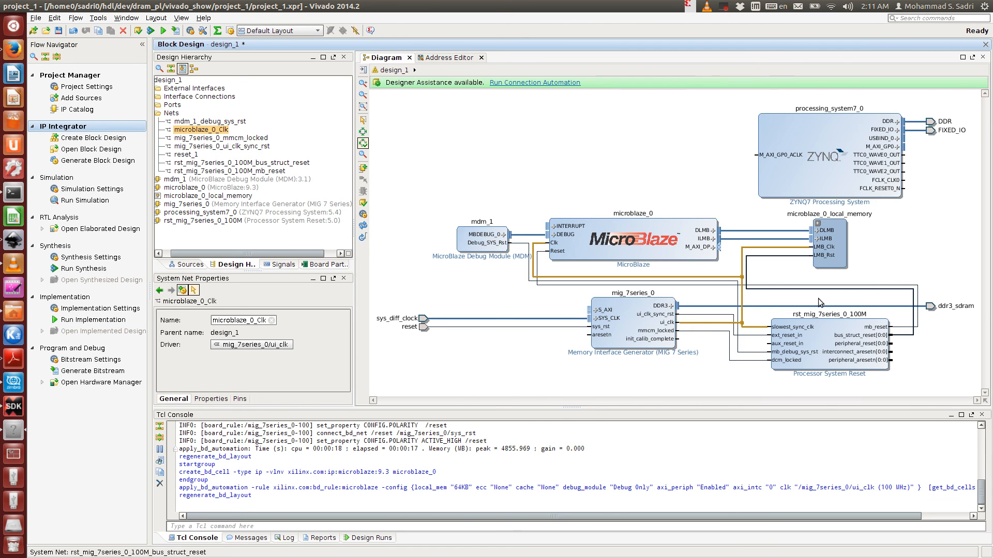
{"action": "left_click", "coordinate": [631, 151]}
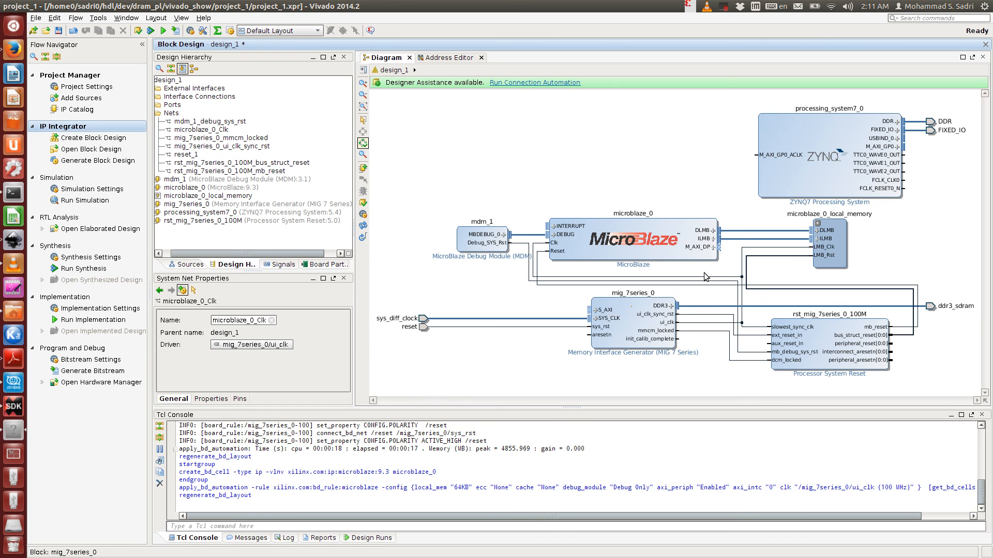
- Run connection automation on /mig_7series_0/S_AXI with /microblaze_0 (Periph) as the master
{"action": "left_click", "coordinate": [532, 84]}
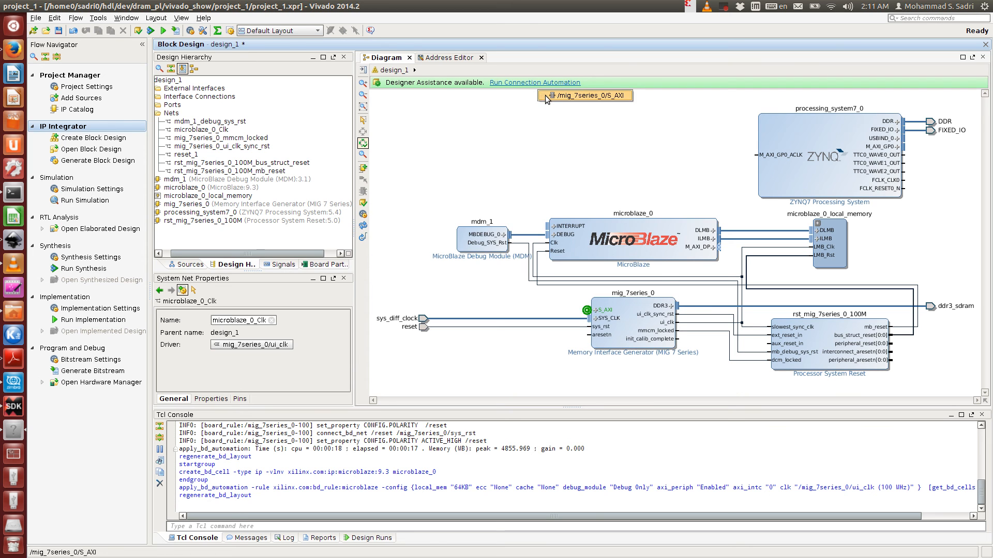
{"action": "left_click", "coordinate": [546, 97]}
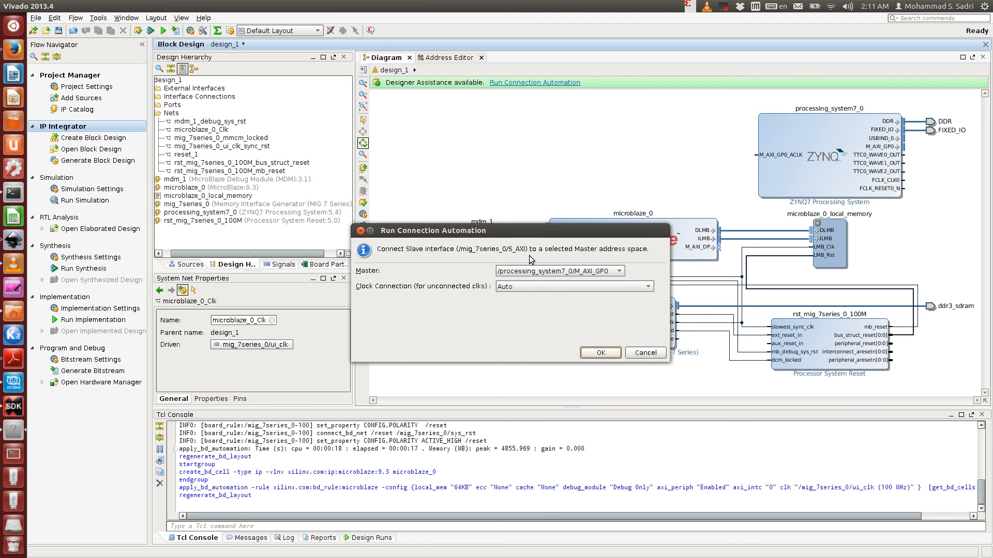
{"action": "left_click", "coordinate": [534, 273]}
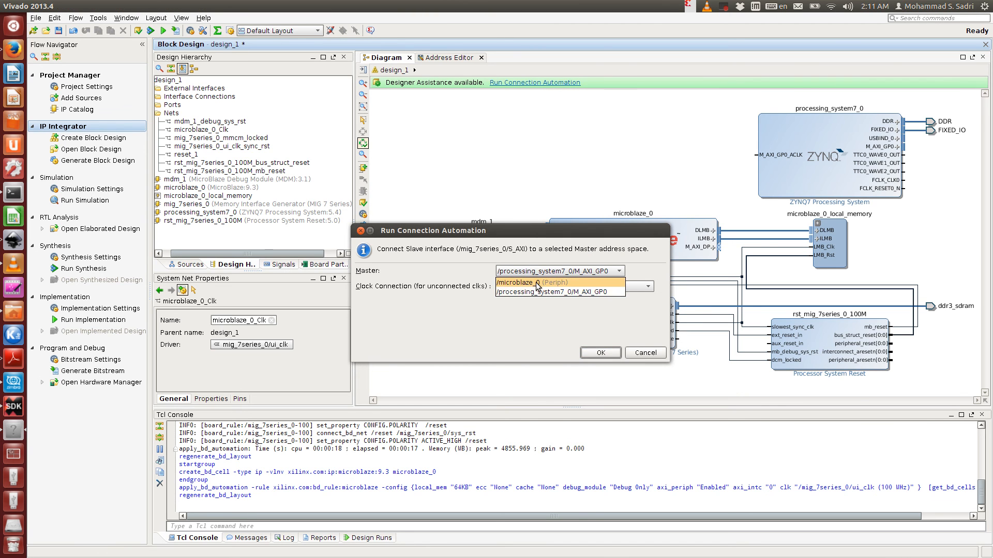
{"action": "left_click", "coordinate": [540, 285]}
{"action": "left_click", "coordinate": [599, 353]}
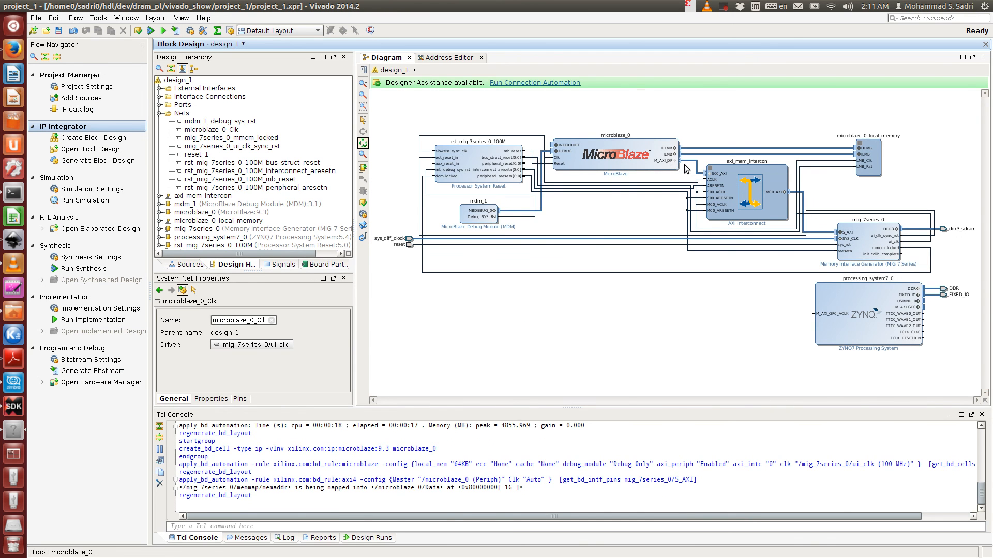
- Examine the AXI path from microblaze_0 M_AXI_DP through axi_mem_intercon to mig_7series_0 S_AXI, including its clock and reset nets
{"action": "left_click", "coordinate": [683, 163]}
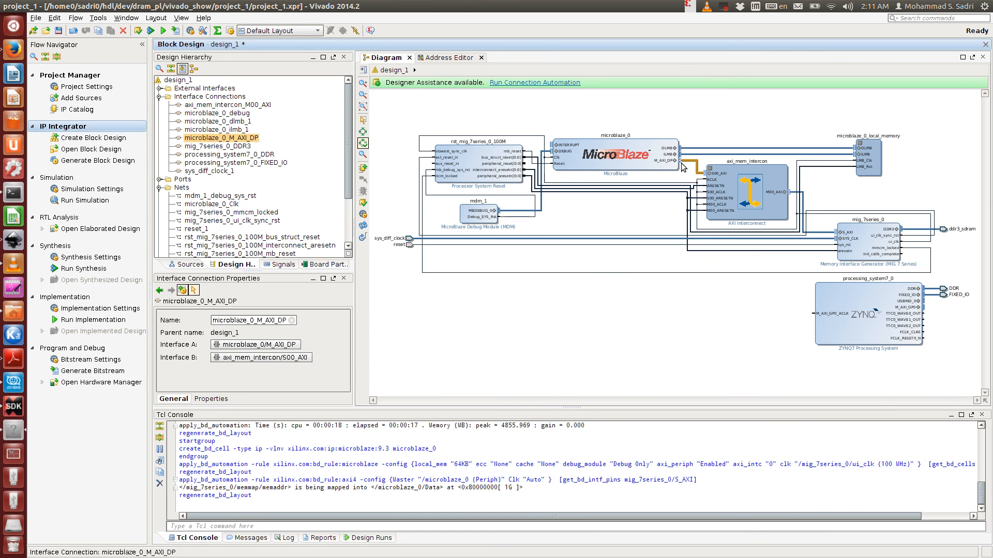
{"action": "scroll", "coordinate": [682, 167], "scroll_direction": "up", "scroll_amount": 3}
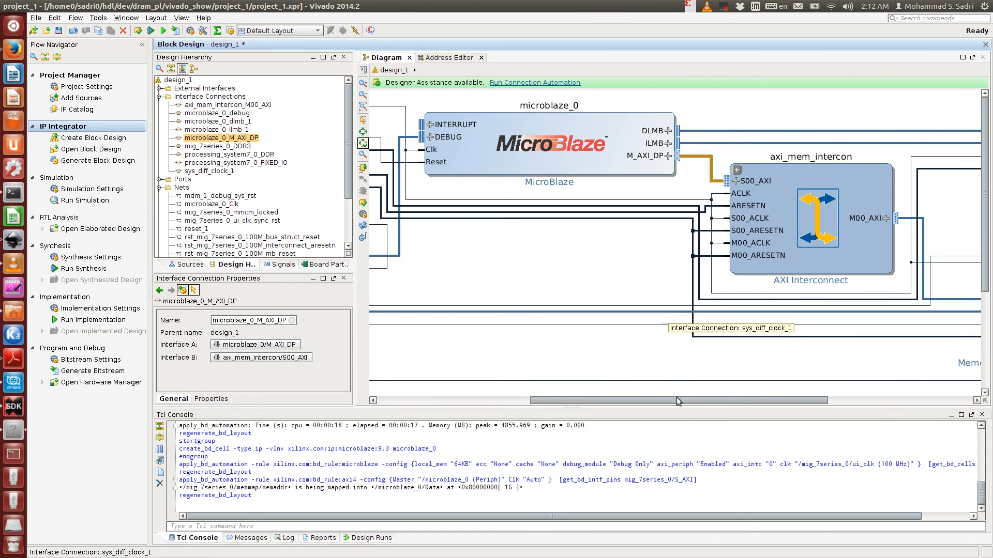
{"action": "left_click_drag", "start_coordinate": [683, 401], "coordinate": [759, 405]}
{"action": "left_click", "coordinate": [727, 262]}
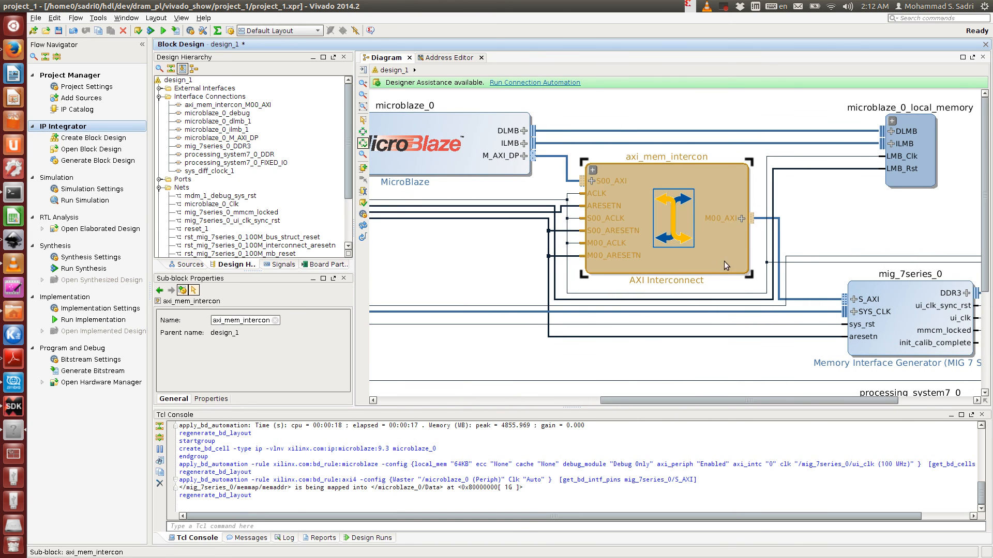
{"action": "left_click", "coordinate": [549, 199]}
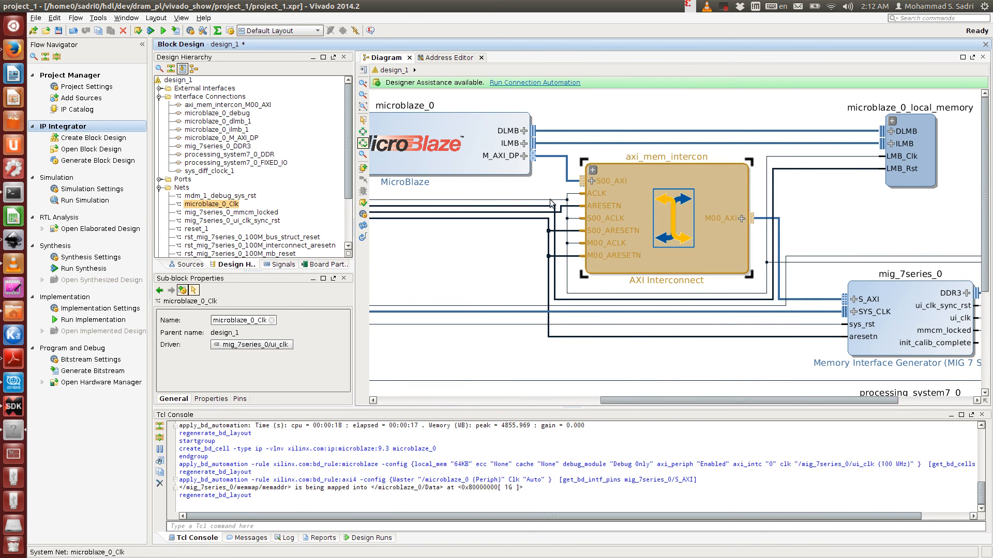
{"action": "left_click_drag", "start_coordinate": [646, 399], "coordinate": [693, 421]}
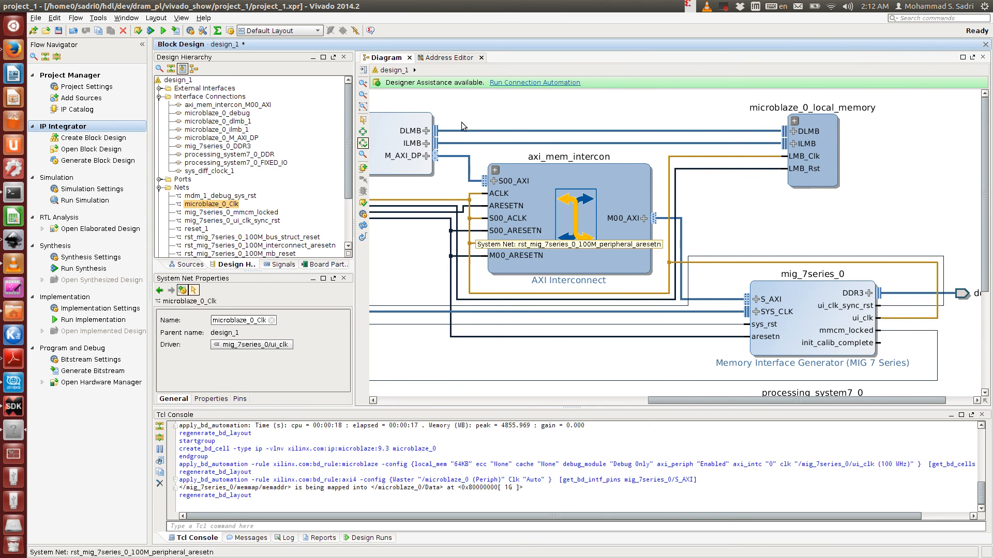
{"action": "left_click", "coordinate": [469, 165]}
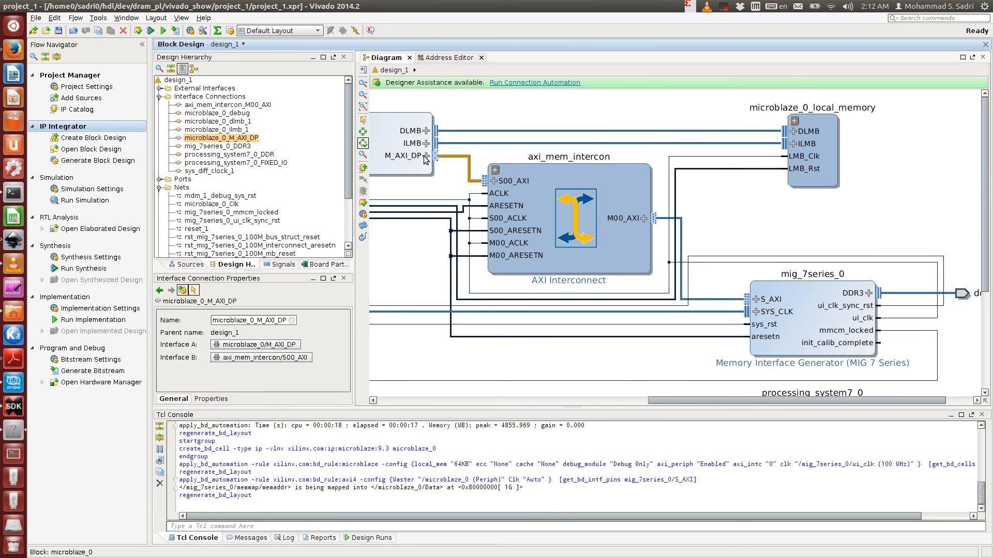
{"action": "left_click_drag", "start_coordinate": [687, 401], "coordinate": [654, 401]}
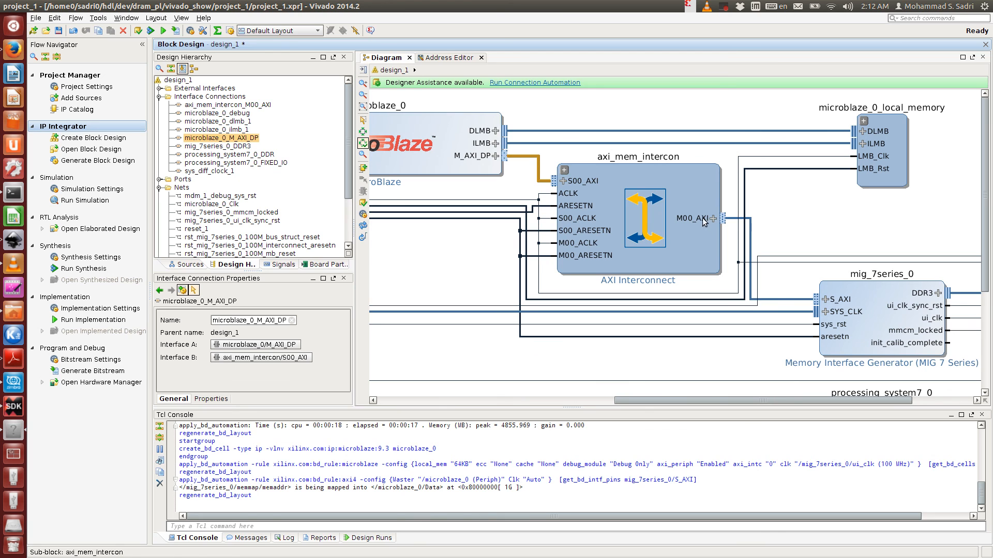
{"action": "left_click", "coordinate": [750, 255]}
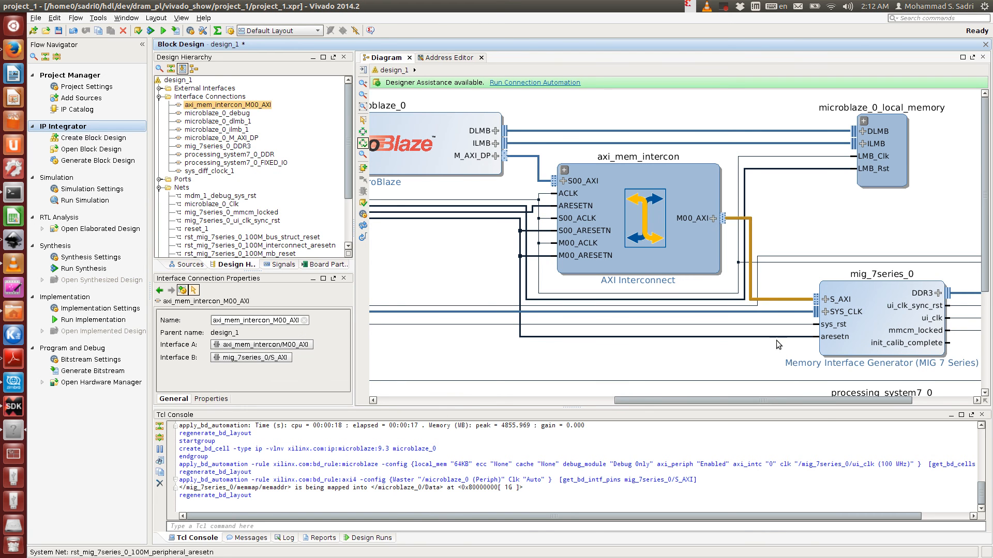
{"action": "left_click_drag", "start_coordinate": [806, 389], "coordinate": [830, 403]}
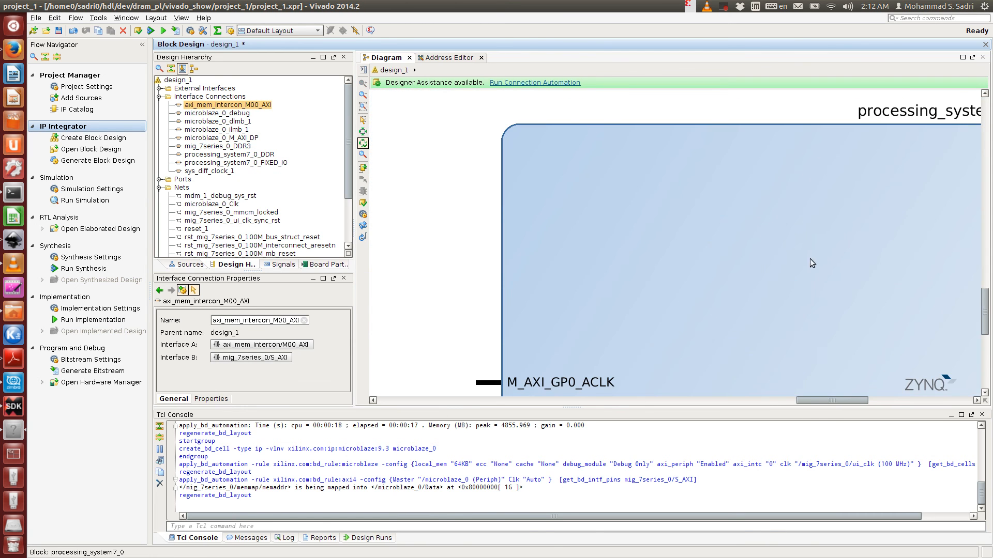
- Examine the processing_system7_0 block and its still unconnected M_AXI_GP0 port and M_AXI_GP0_ACLK pin
{"action": "scroll", "coordinate": [775, 303], "scroll_direction": "down", "scroll_amount": 5}
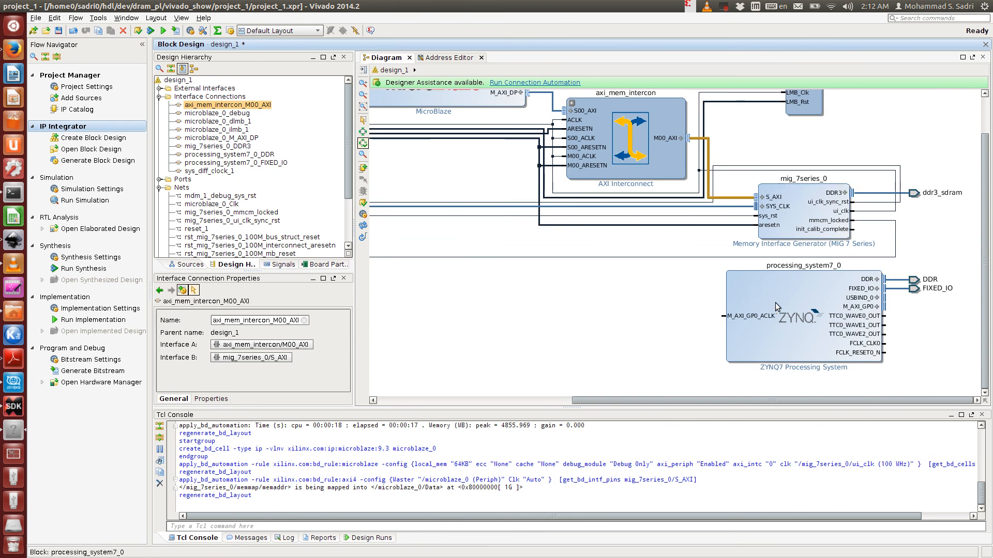
{"action": "scroll", "coordinate": [791, 199], "scroll_direction": "up", "scroll_amount": 3}
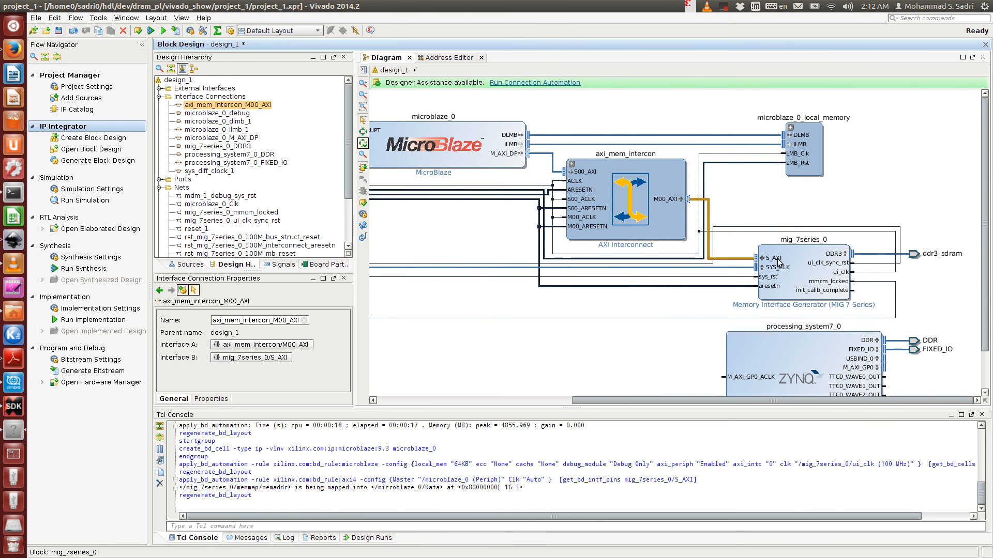
{"action": "left_click", "coordinate": [616, 367]}
{"action": "left_click_drag", "start_coordinate": [635, 404], "coordinate": [579, 403]}
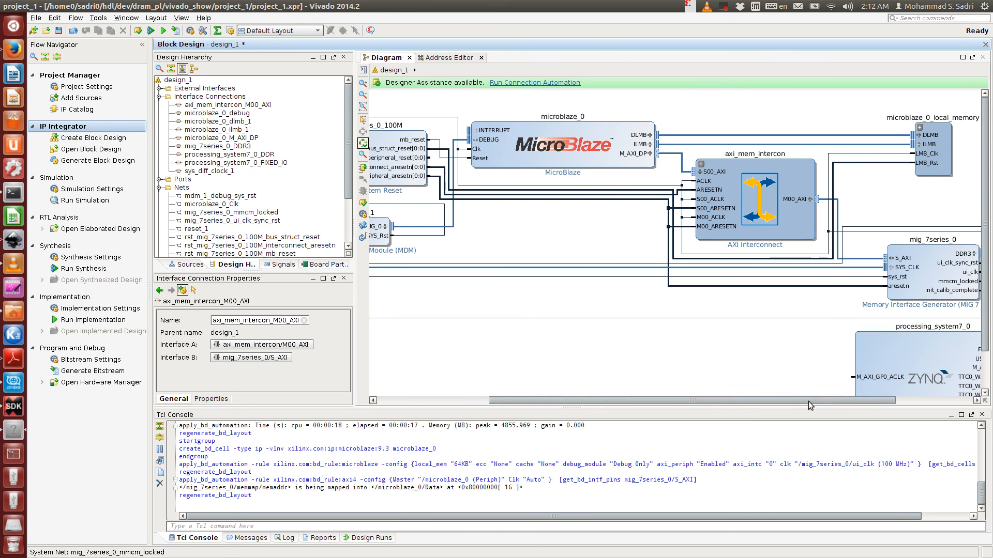
{"action": "left_click_drag", "start_coordinate": [810, 400], "coordinate": [876, 407]}
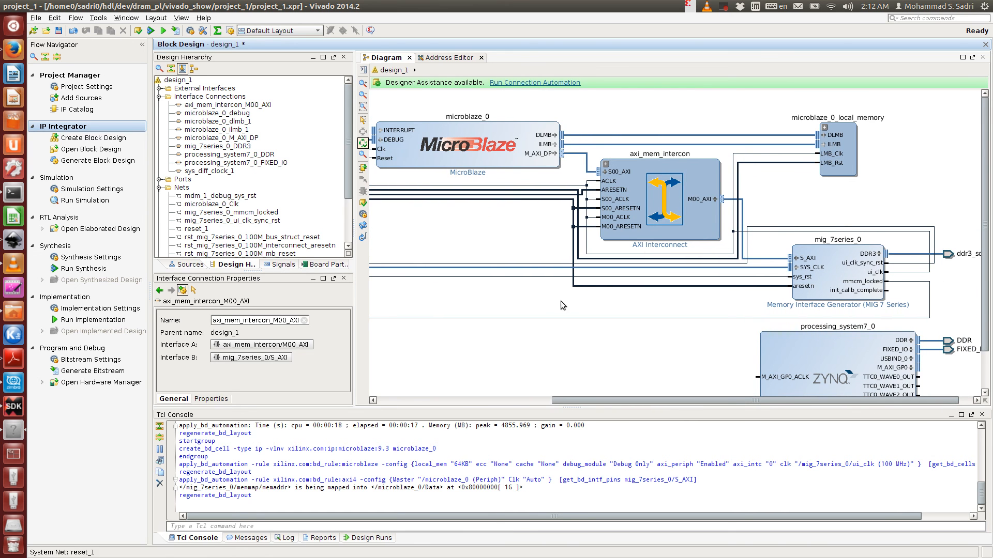
{"action": "scroll", "coordinate": [569, 336], "scroll_direction": "down", "scroll_amount": 3}
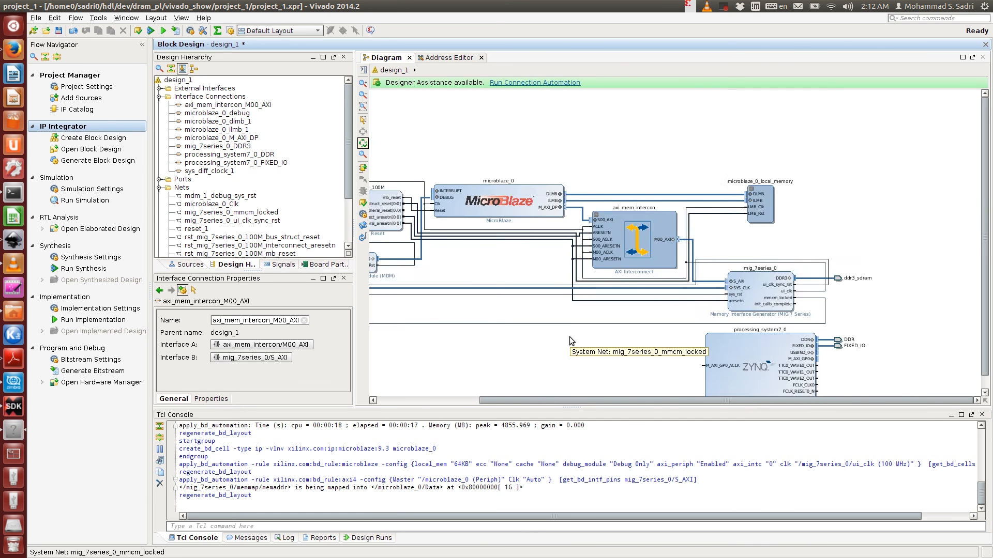
{"action": "scroll", "coordinate": [570, 327], "scroll_direction": "up", "scroll_amount": 3}
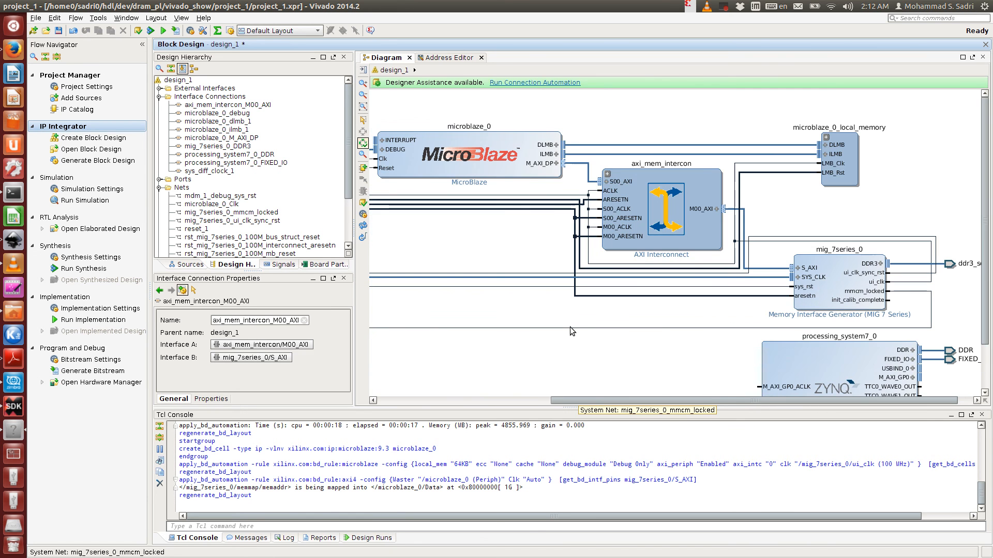
{"action": "left_click", "coordinate": [807, 358]}
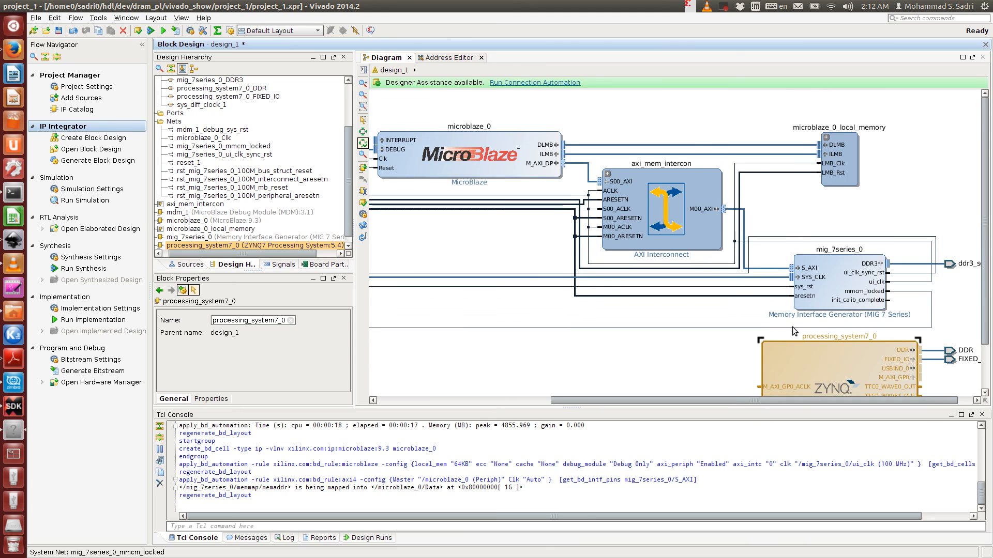
{"action": "scroll", "coordinate": [811, 342], "scroll_direction": "down", "scroll_amount": 3}
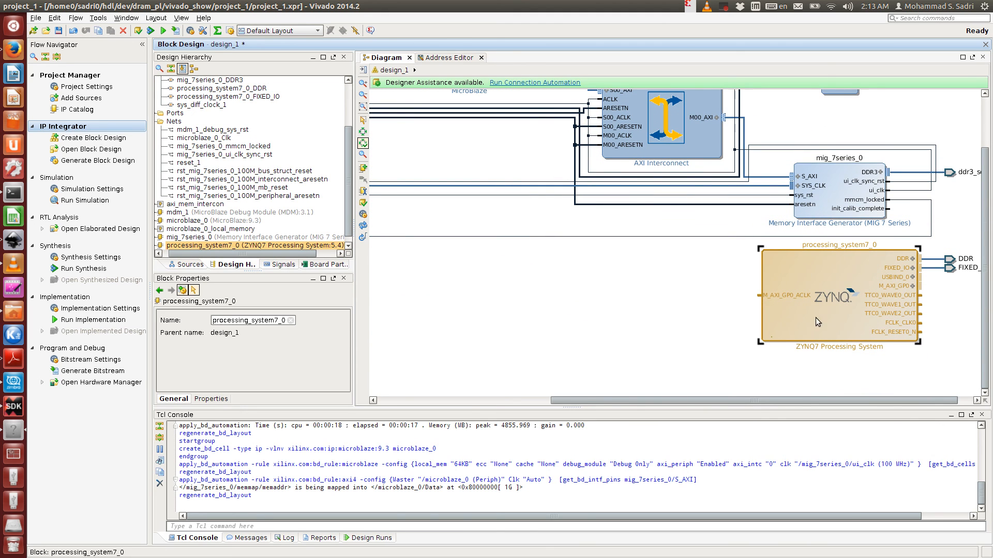
{"action": "left_click_drag", "start_coordinate": [989, 311], "coordinate": [989, 283]}
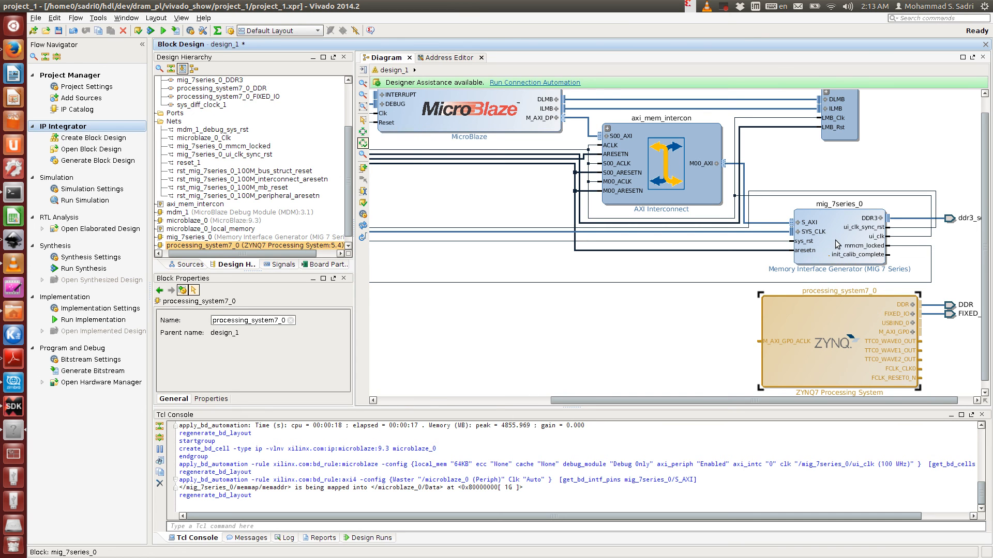
- Run connection automation on /processing_system7_0/M_AXI_GP0 to slave /mig_7series_0/S_AXI with the clock connection set to Auto
{"action": "left_click", "coordinate": [576, 83]}
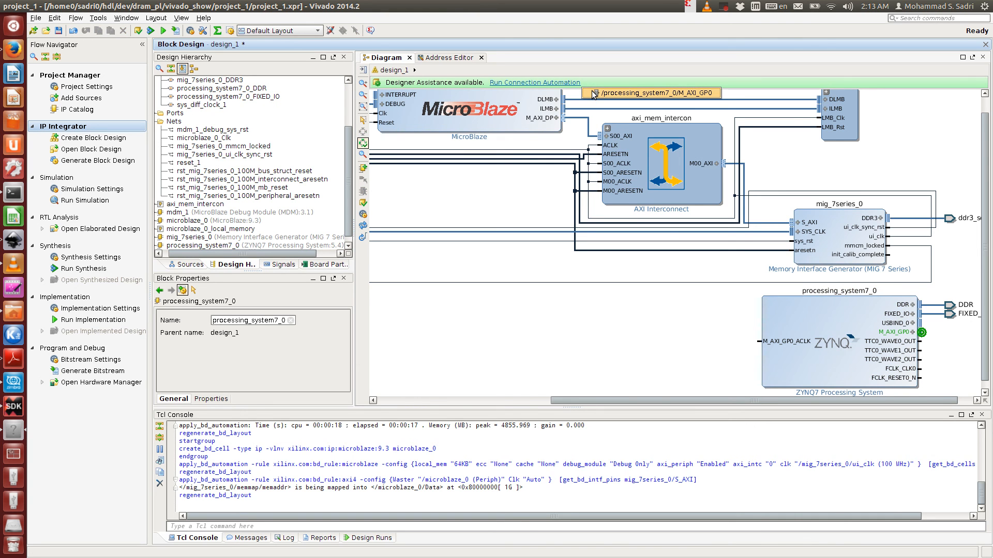
{"action": "left_click", "coordinate": [593, 94]}
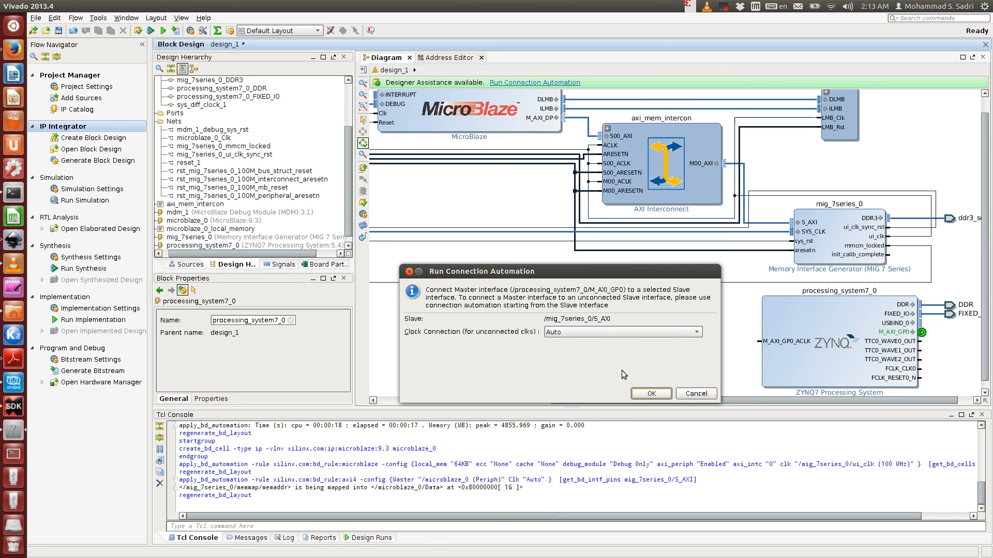
{"action": "left_click", "coordinate": [651, 394]}
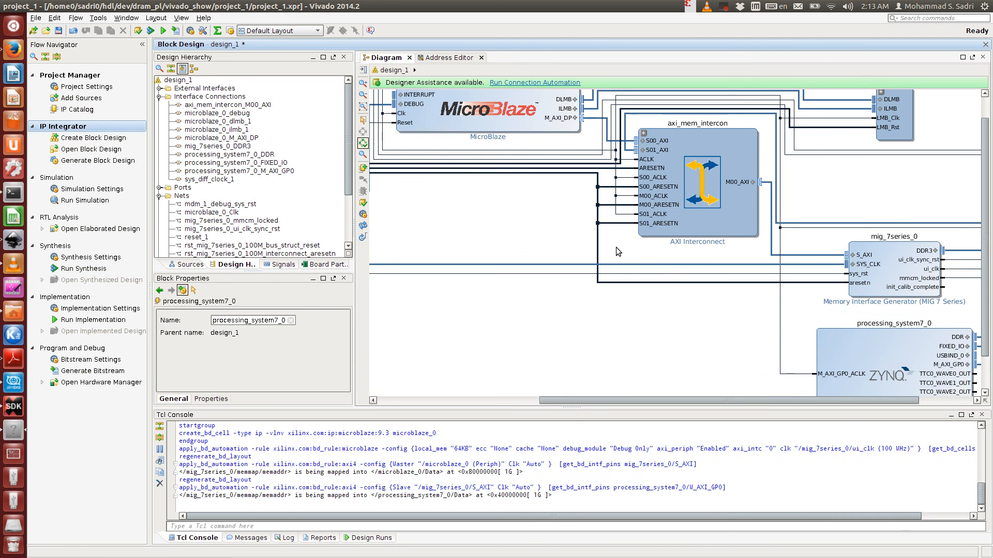
- Regenerate the diagram layout and examine the new Zynq M_AXI_GP0 connection into axi_mem_intercon S01_AXI and the shared clock net
{"action": "left_click", "coordinate": [363, 225]}
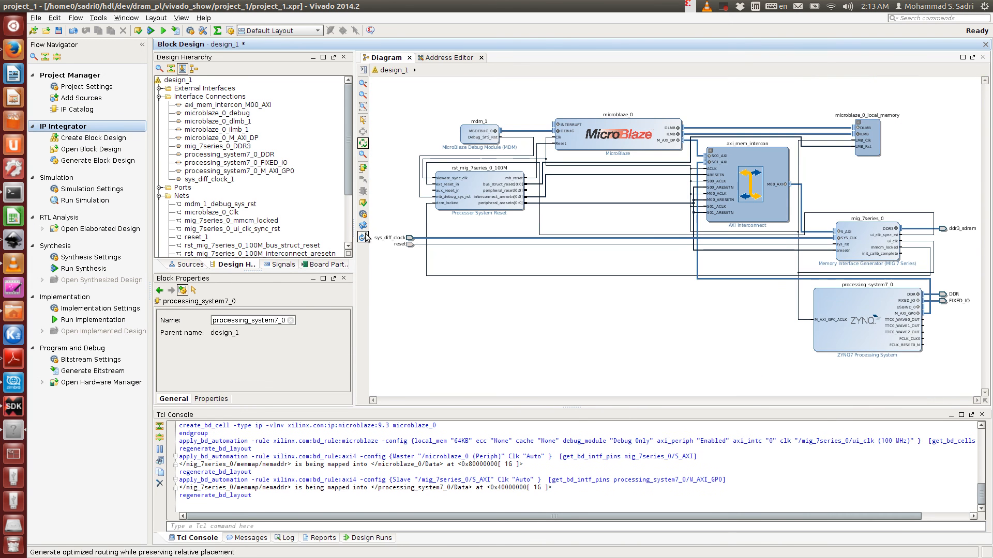
{"action": "left_click", "coordinate": [927, 314]}
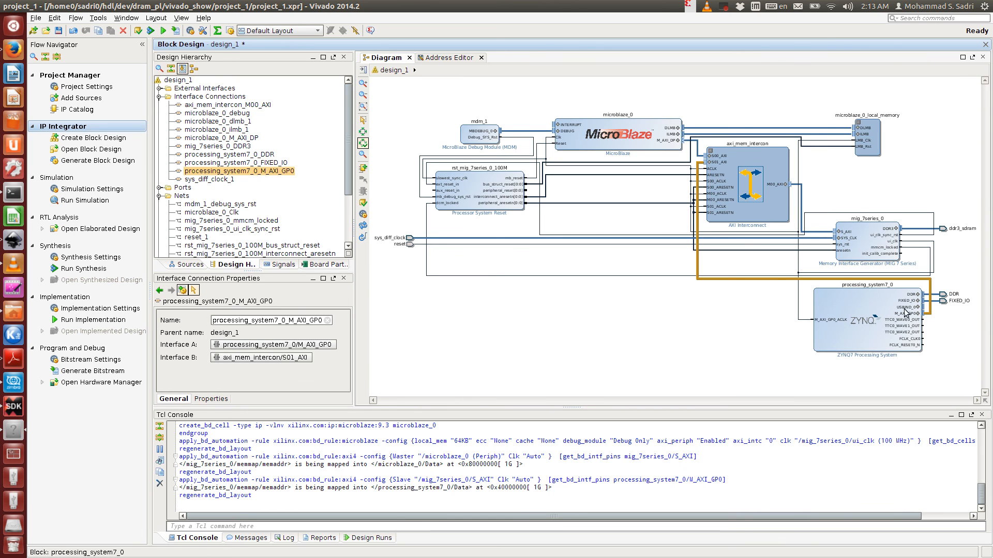
{"action": "left_click", "coordinate": [775, 158]}
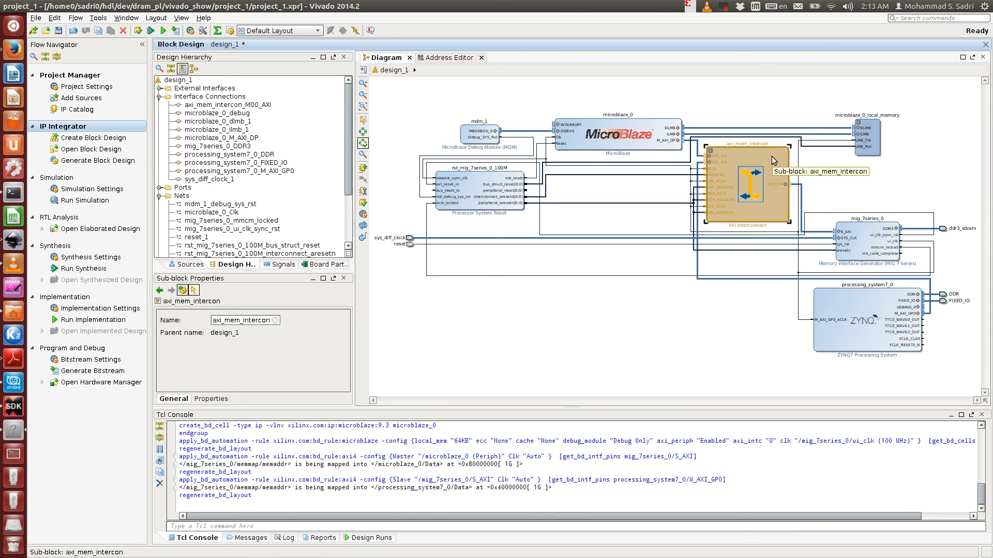
{"action": "left_click", "coordinate": [801, 187]}
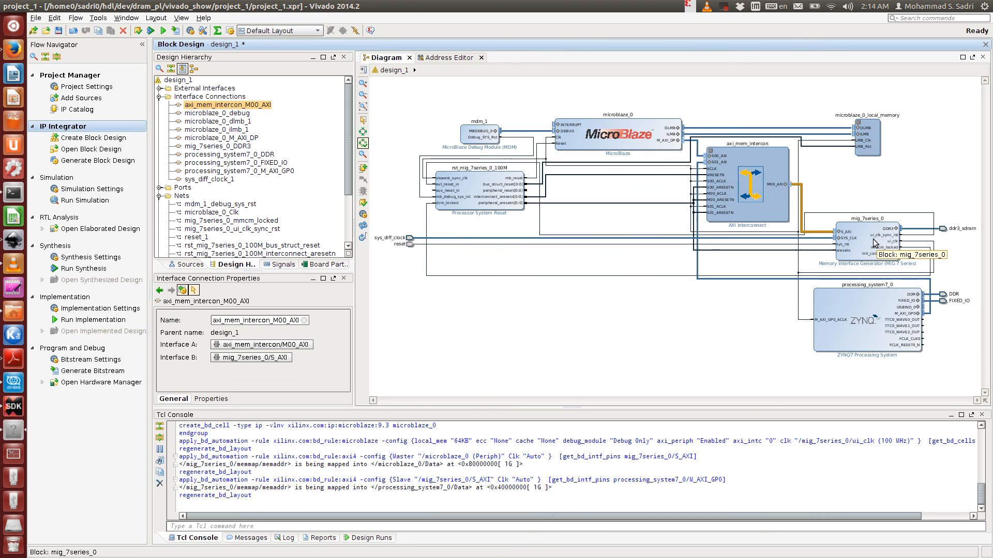
{"action": "scroll", "coordinate": [875, 249], "scroll_direction": "up", "scroll_amount": 3}
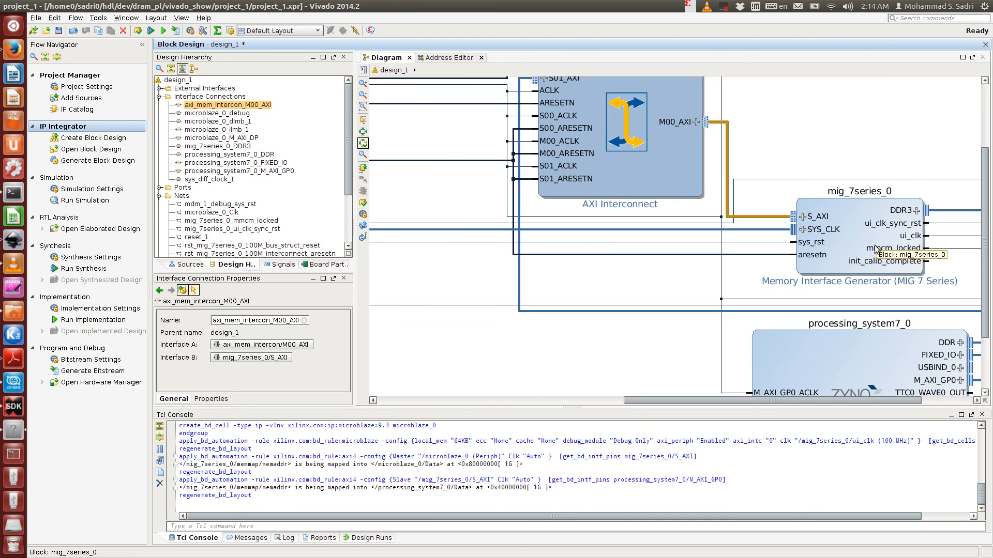
{"action": "scroll", "coordinate": [867, 239], "scroll_direction": "down", "scroll_amount": 2}
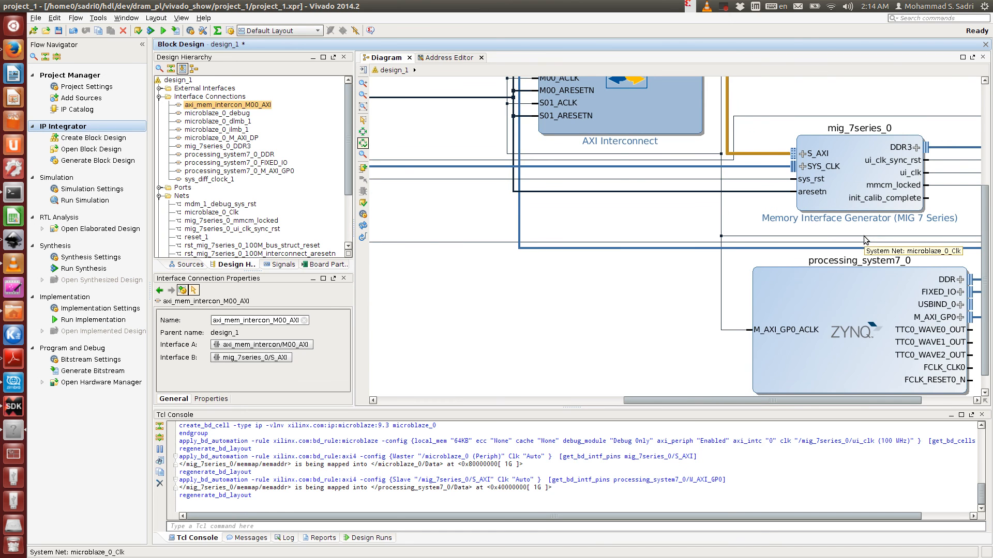
{"action": "scroll", "coordinate": [867, 239], "scroll_direction": "down", "scroll_amount": 3}
{"action": "scroll", "coordinate": [860, 211], "scroll_direction": "up", "scroll_amount": 2}
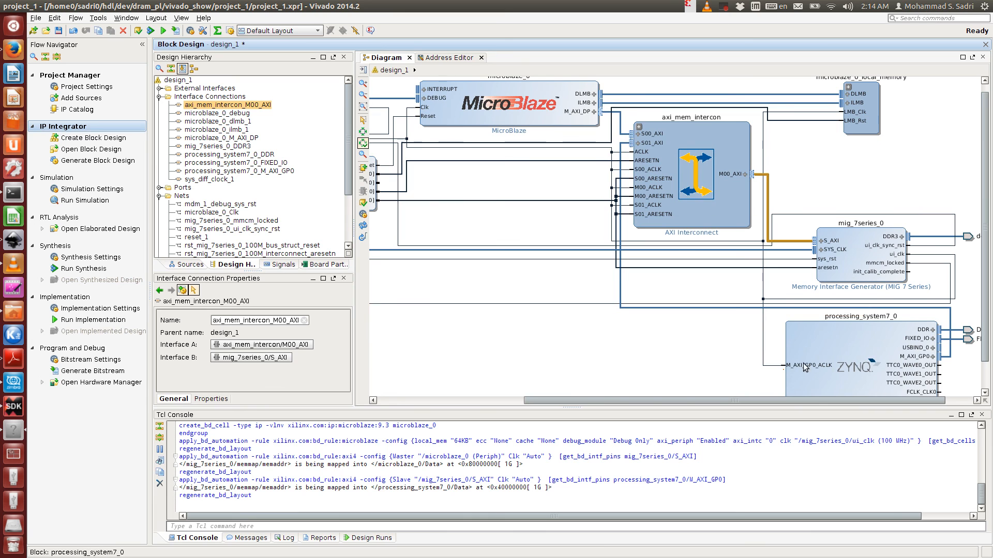
{"action": "left_click", "coordinate": [775, 367]}
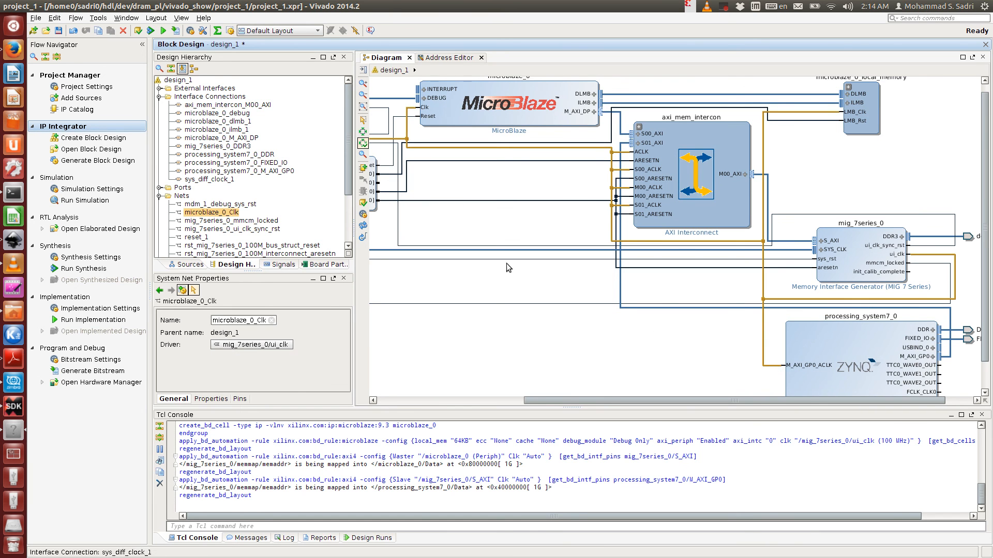
{"action": "left_click_drag", "start_coordinate": [535, 400], "coordinate": [423, 400]}
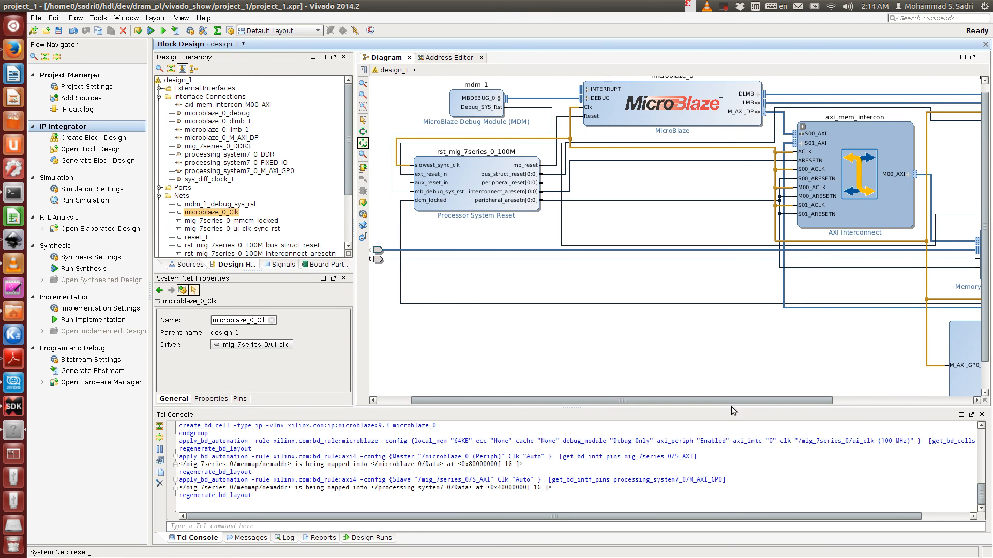
{"action": "left_click_drag", "start_coordinate": [736, 399], "coordinate": [865, 408]}
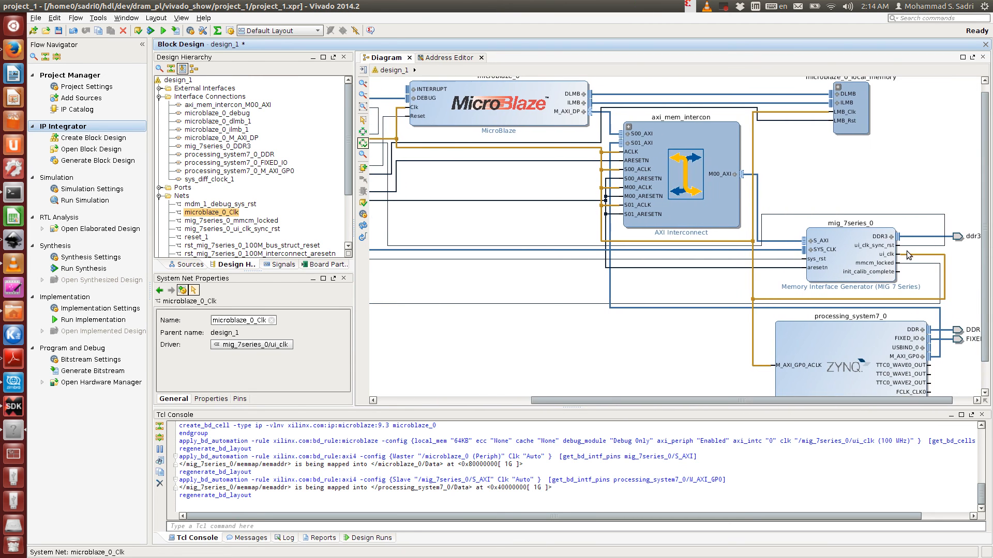
{"action": "mouse_move", "coordinate": [986, 355]}
{"action": "left_mouse_down"}
{"action": "mouse_move", "coordinate": [986, 379]}
{"action": "mouse_move", "coordinate": [982, 350]}
{"action": "mouse_move", "coordinate": [984, 362]}
{"action": "left_mouse_up"}
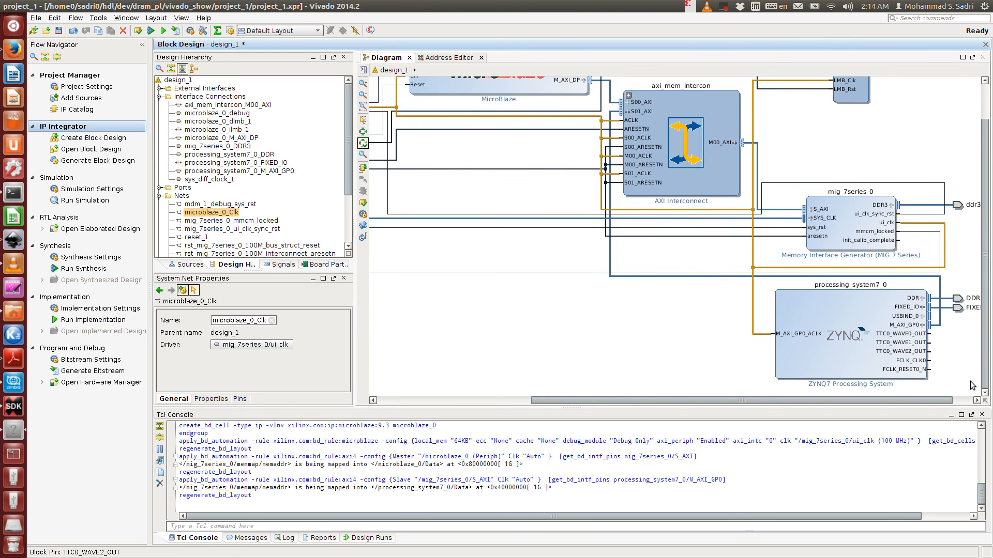
{"action": "left_click", "coordinate": [597, 353]}
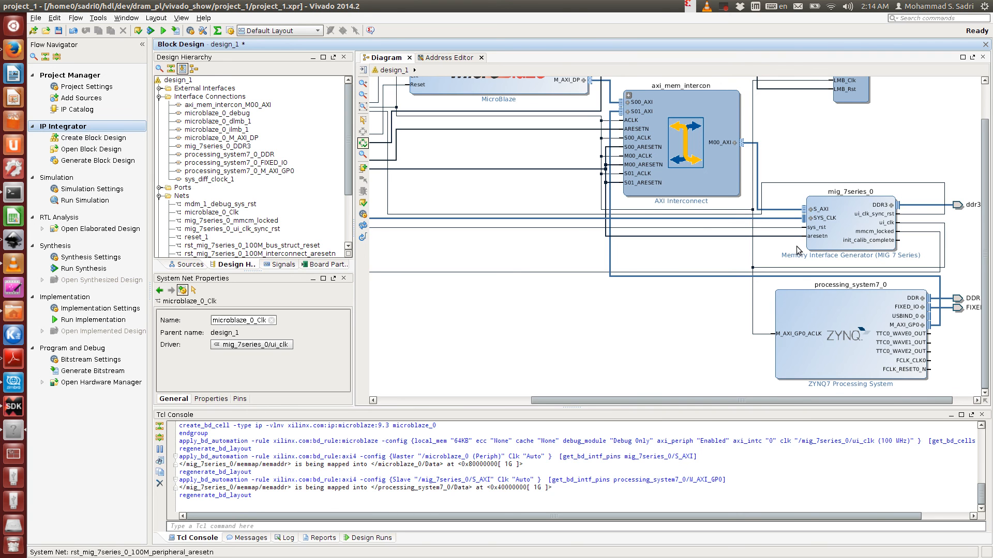
{"action": "left_click_drag", "start_coordinate": [827, 398], "coordinate": [849, 399]}
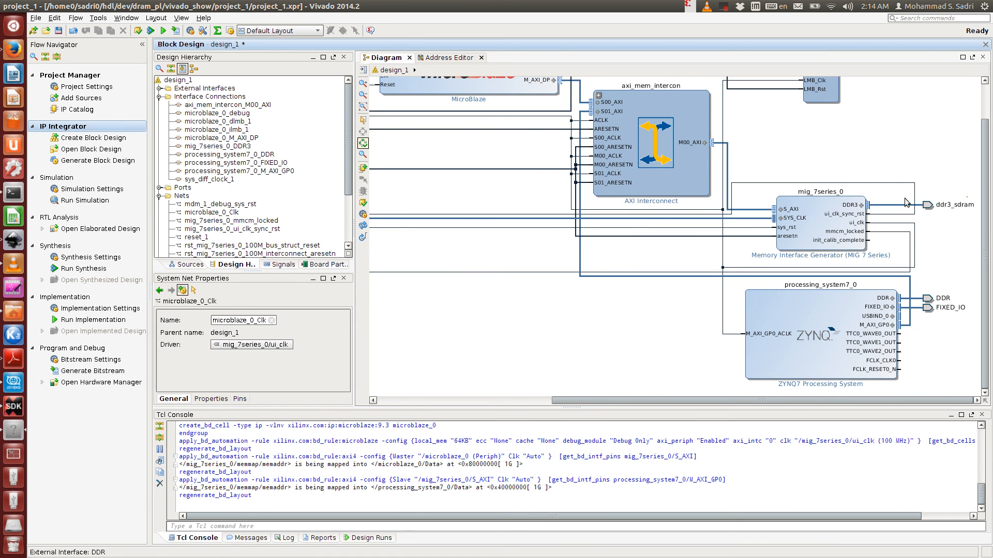
{"action": "left_click_drag", "start_coordinate": [654, 399], "coordinate": [501, 434]}
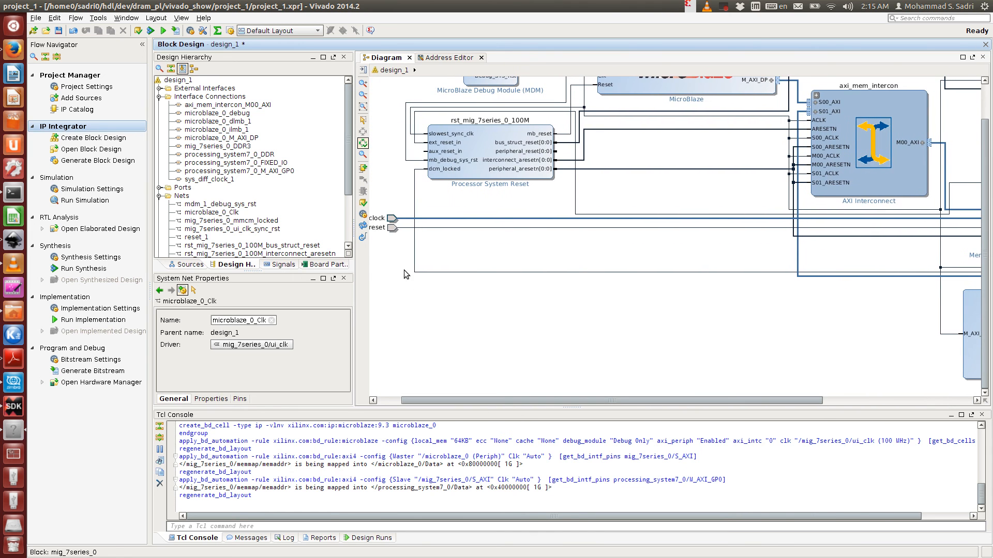
- Save the block design after inspecting the Zynq DDR port and the mig_7series_0 block in the regenerated layout
{"action": "left_click", "coordinate": [363, 226]}
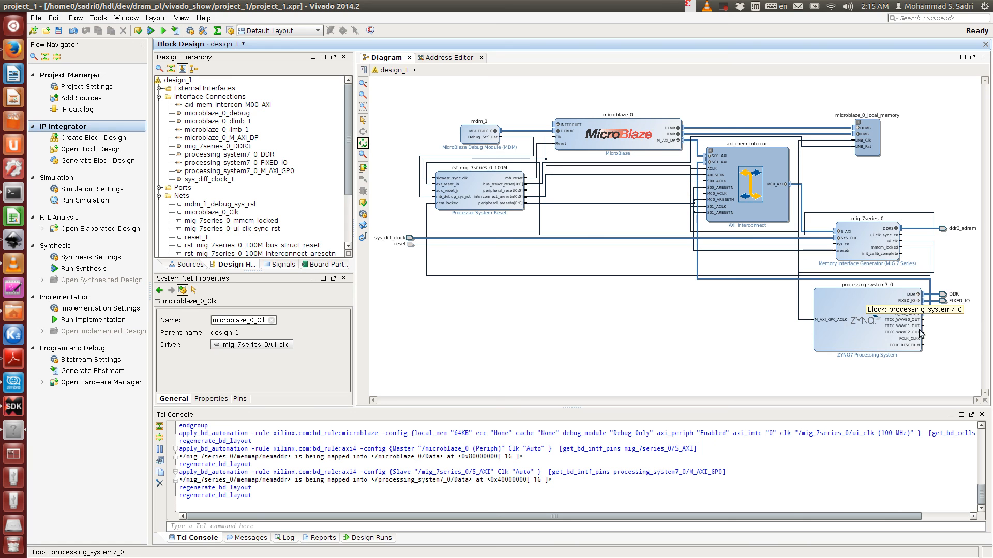
{"action": "left_click", "coordinate": [942, 295]}
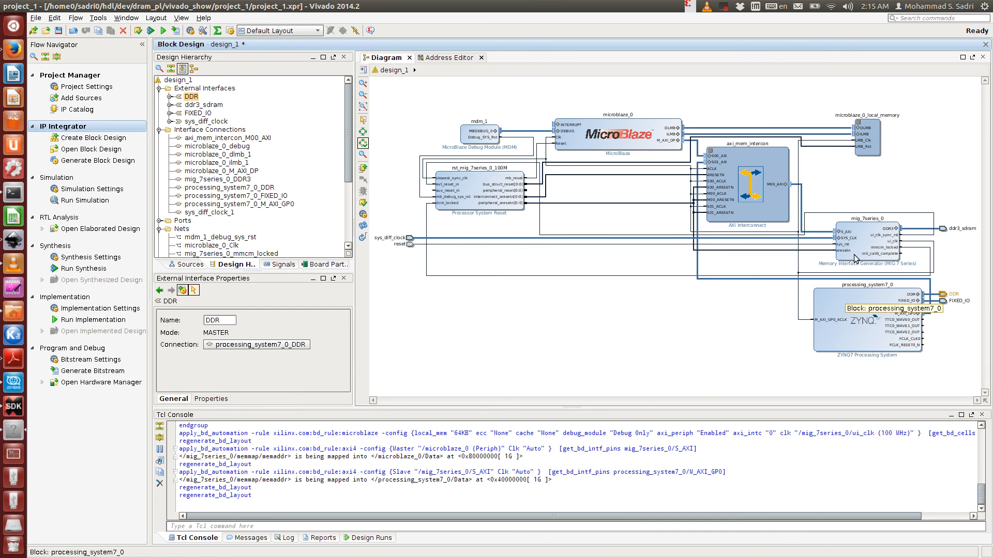
{"action": "left_click", "coordinate": [862, 236]}
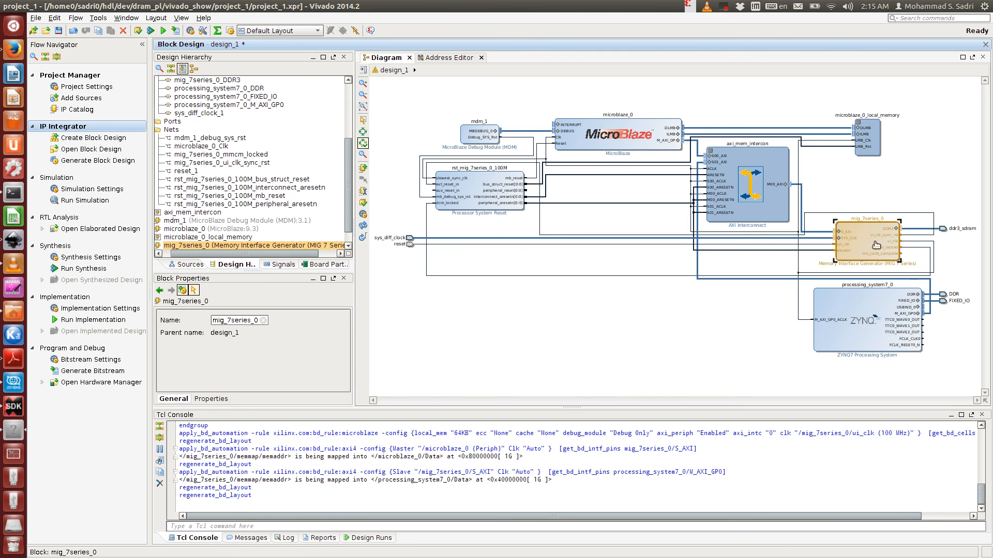
{"action": "left_click", "coordinate": [942, 295]}
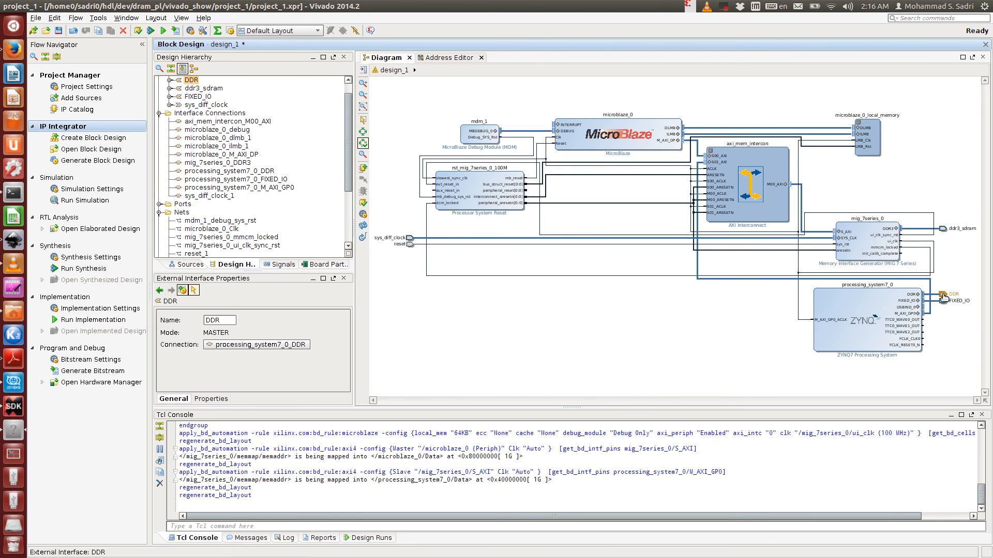
{"action": "left_click", "coordinate": [874, 240]}
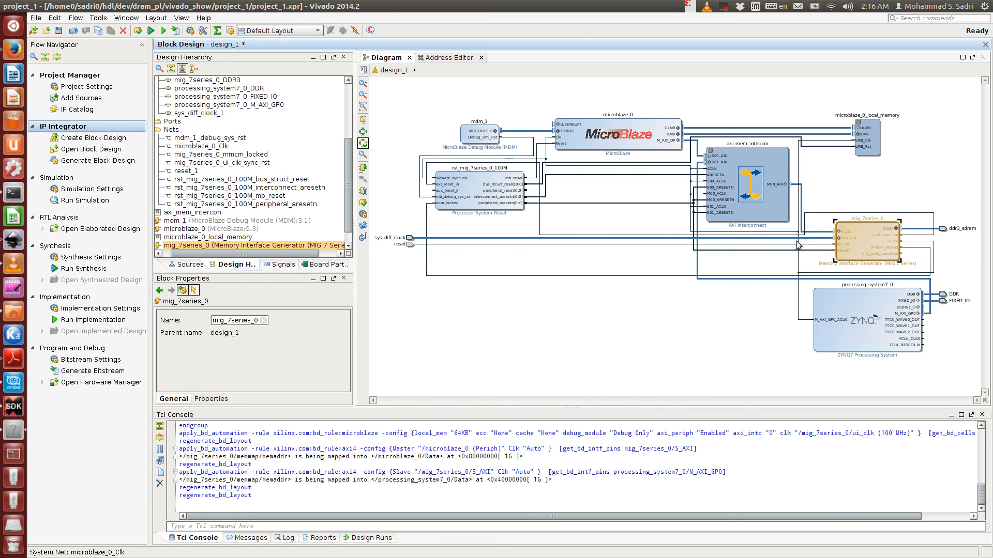
{"action": "left_click", "coordinate": [687, 305]}
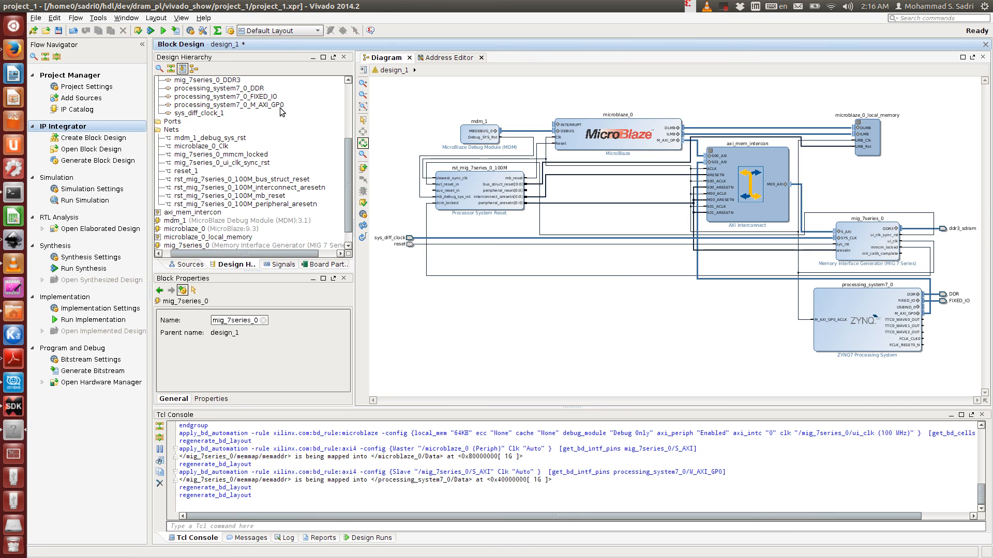
{"action": "left_click", "coordinate": [59, 30]}
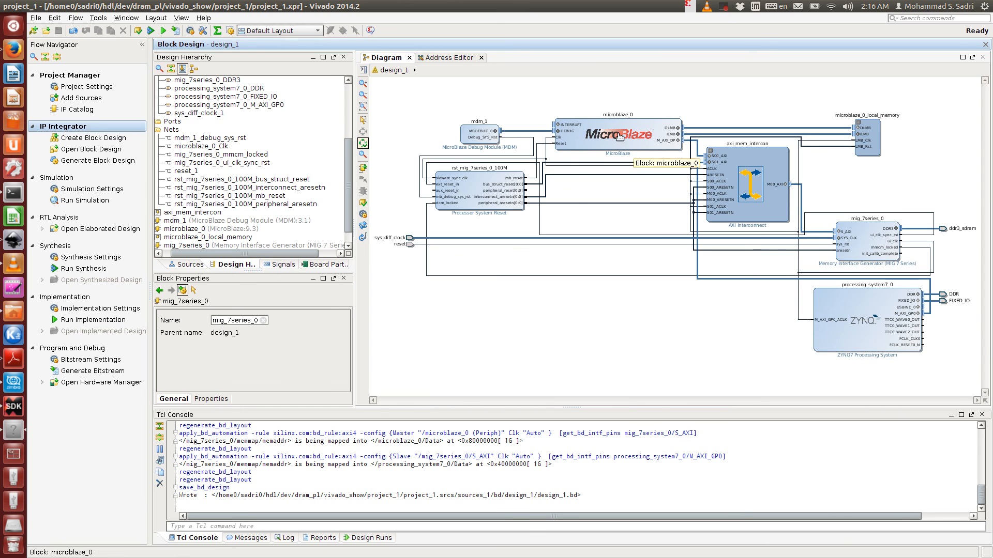
- Open the Address Editor and examine the address segments under processing_system7_0 and microblaze_0
{"action": "left_click", "coordinate": [444, 57]}
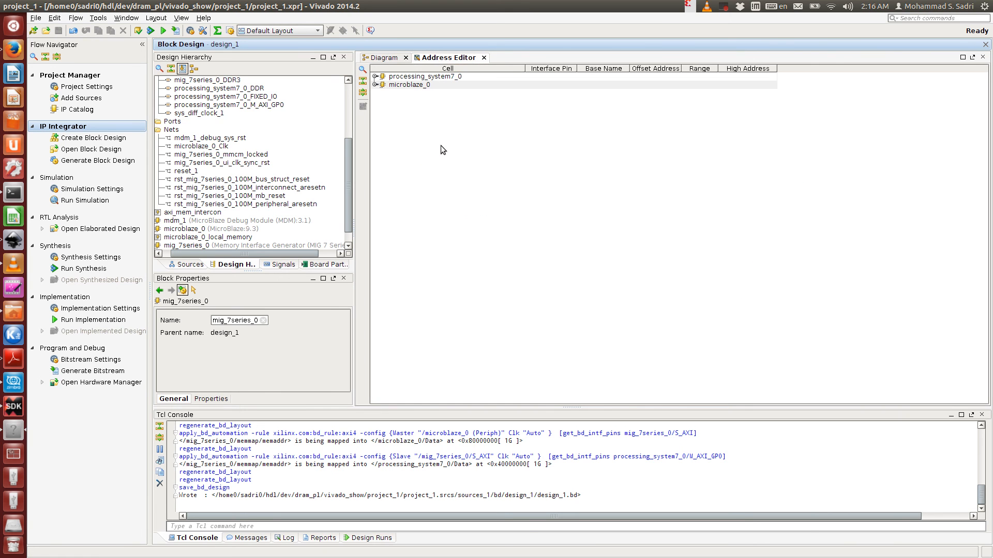
{"action": "left_click", "coordinate": [375, 76]}
{"action": "left_click", "coordinate": [375, 93]}
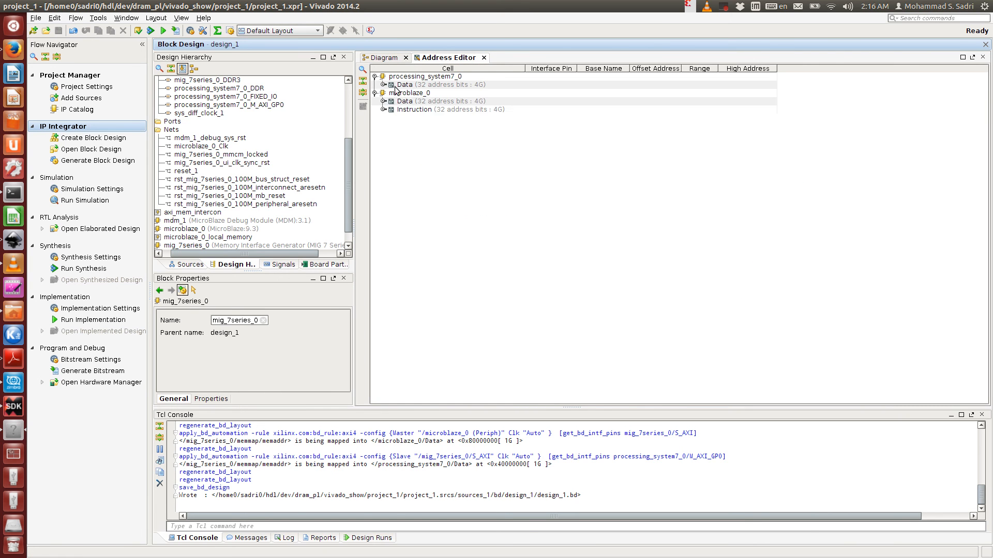
{"action": "left_click", "coordinate": [412, 78]}
{"action": "left_click", "coordinate": [413, 93]}
{"action": "left_click", "coordinate": [414, 78]}
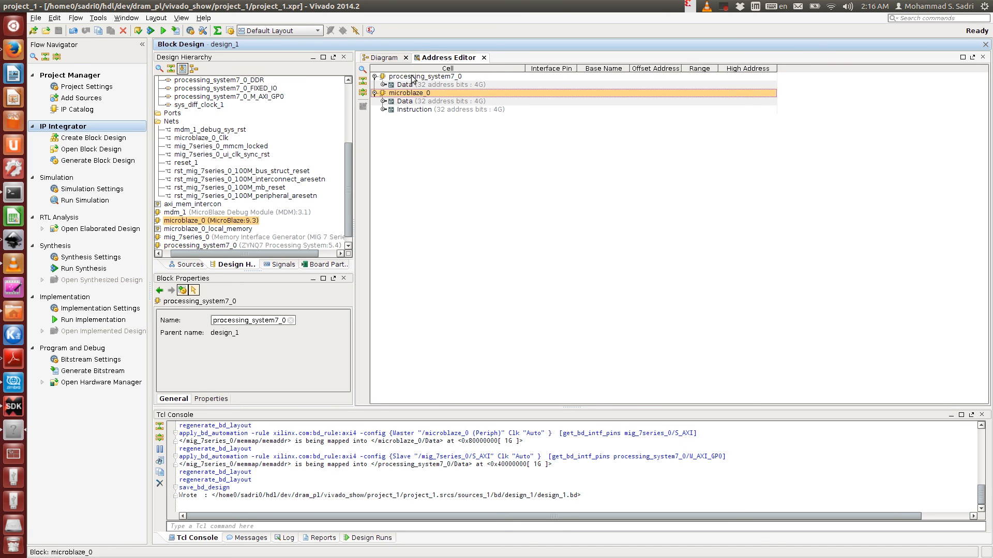
{"action": "left_click", "coordinate": [412, 94]}
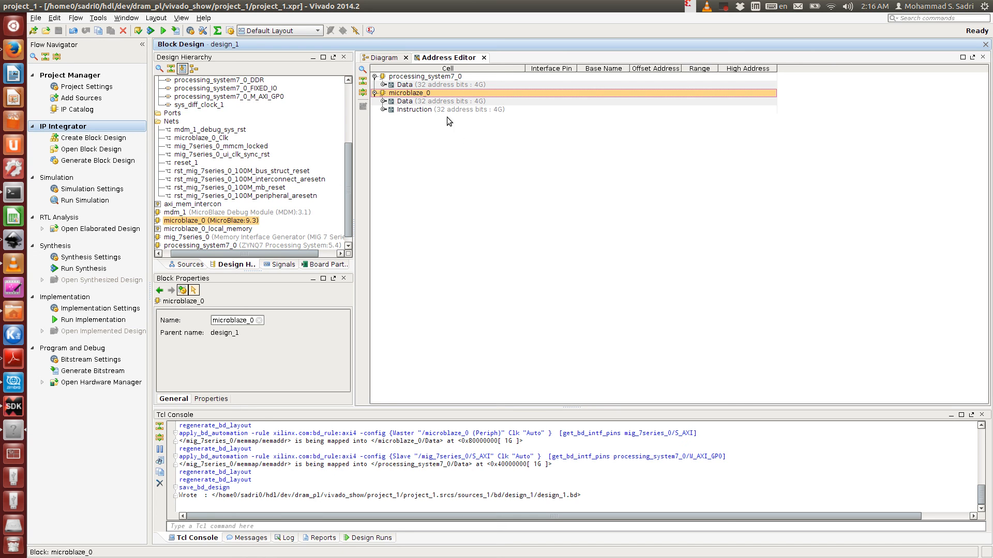
{"action": "left_click", "coordinate": [425, 85]}
{"action": "left_click", "coordinate": [383, 84]}
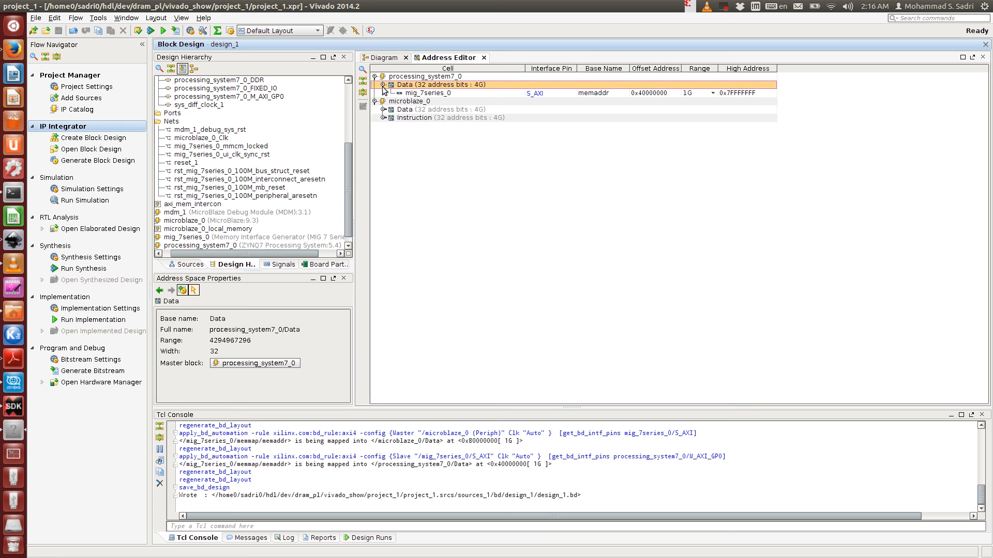
{"action": "left_click", "coordinate": [440, 94]}
{"action": "left_click", "coordinate": [443, 77]}
{"action": "left_click", "coordinate": [446, 94]}
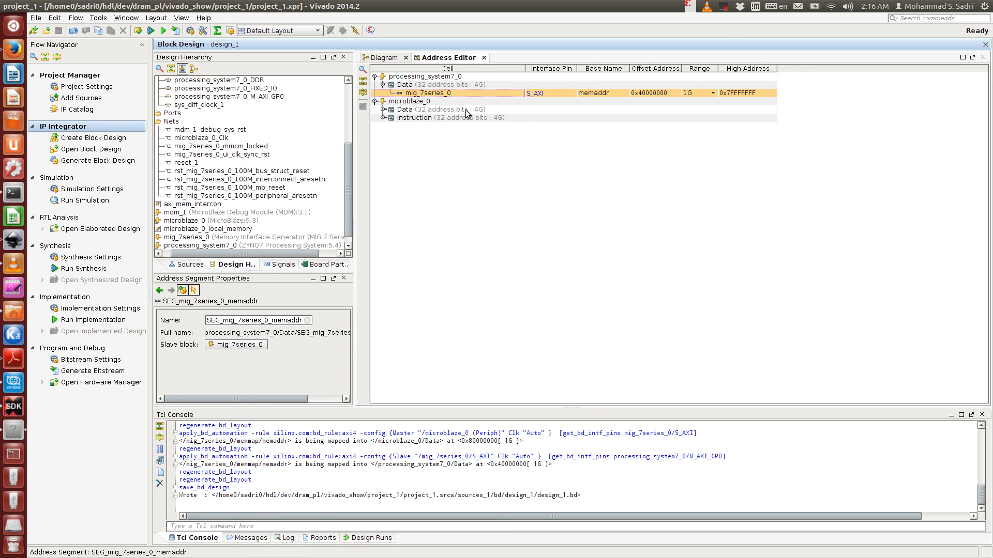
{"action": "left_click", "coordinate": [383, 109]}
{"action": "left_click", "coordinate": [383, 134]}
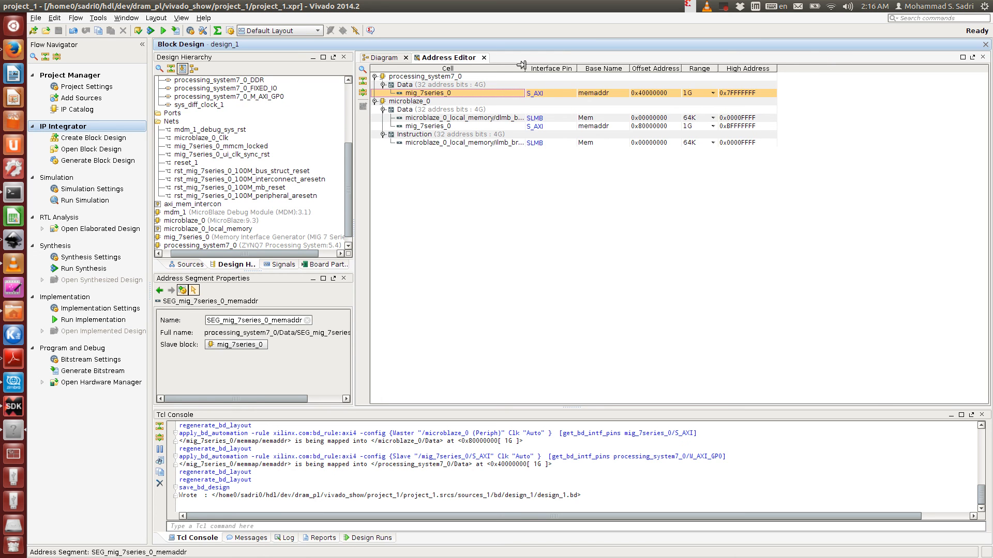
{"action": "left_click_drag", "start_coordinate": [521, 68], "coordinate": [584, 72]}
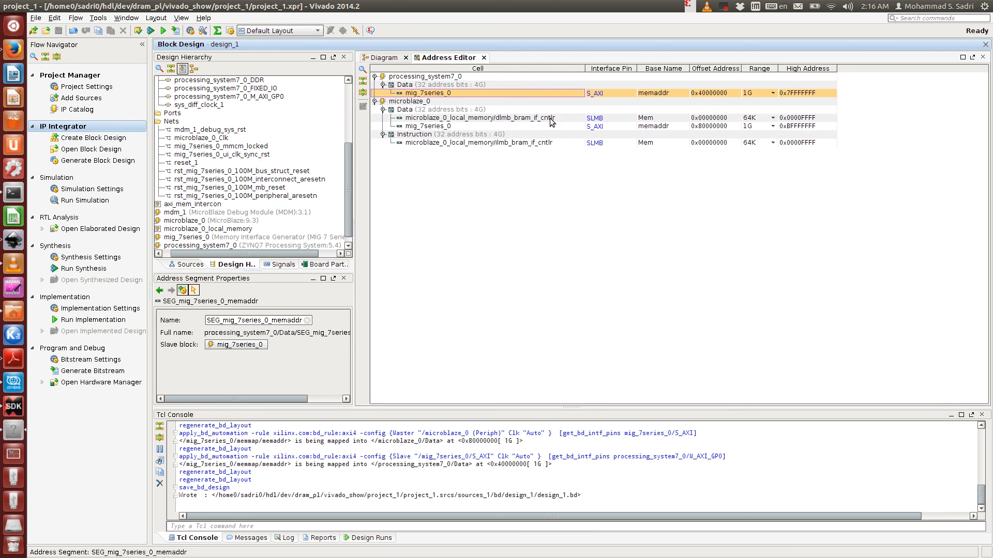
{"action": "left_click", "coordinate": [552, 119]}
{"action": "left_click", "coordinate": [545, 145]}
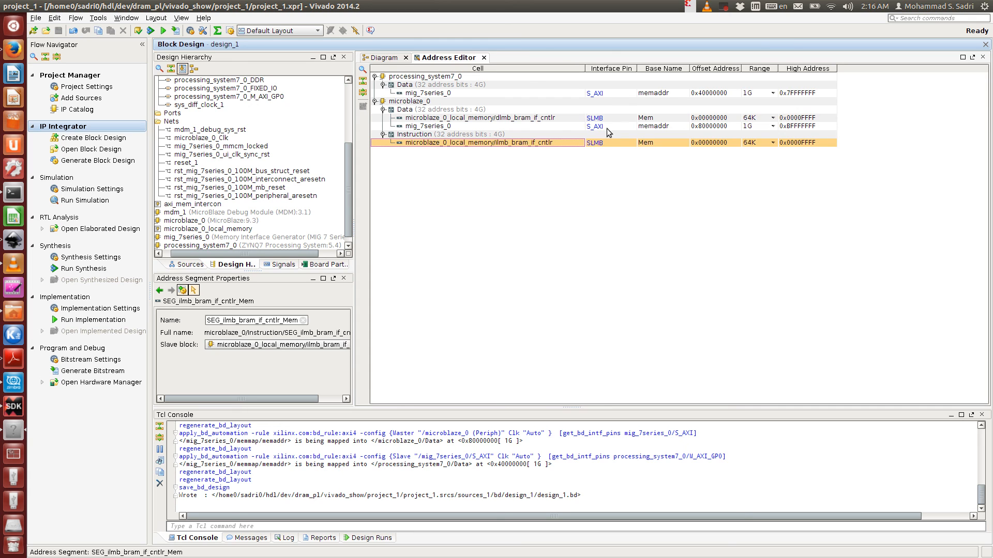
{"action": "left_click", "coordinate": [450, 127]}
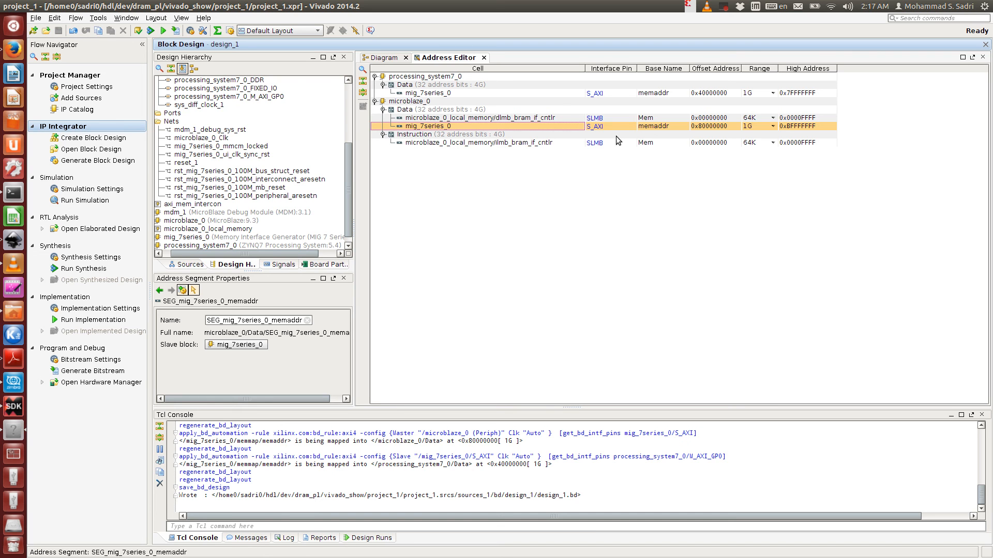
- Set the offset address of microblaze_0's mig_7series_0 data segment to 0x40000000
{"action": "left_click", "coordinate": [712, 127]}
{"action": "left_click", "coordinate": [734, 127]}
{"action": "key", "text": "Left"}
{"action": "key", "text": "Left"}
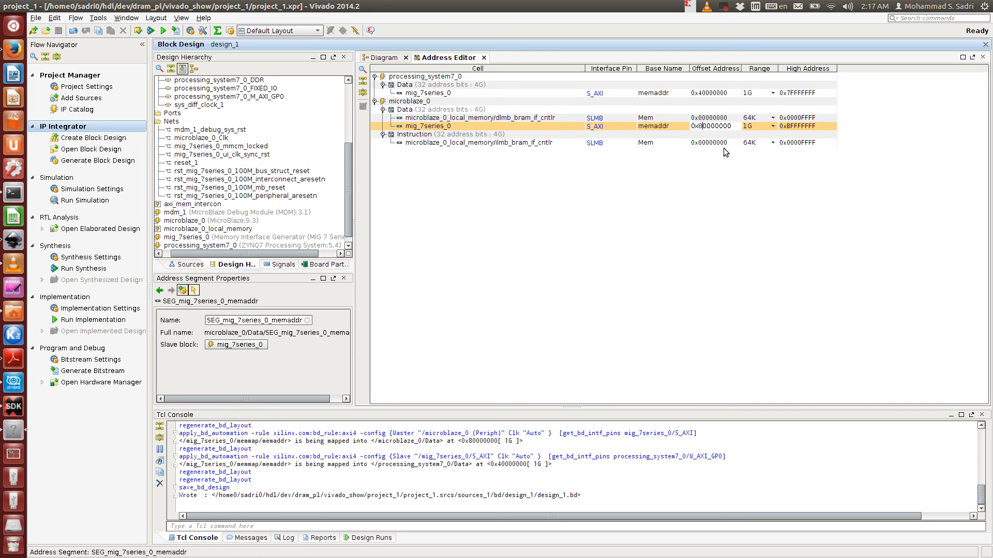
{"action": "type", "text": "4"}
{"action": "key", "text": "Return"}
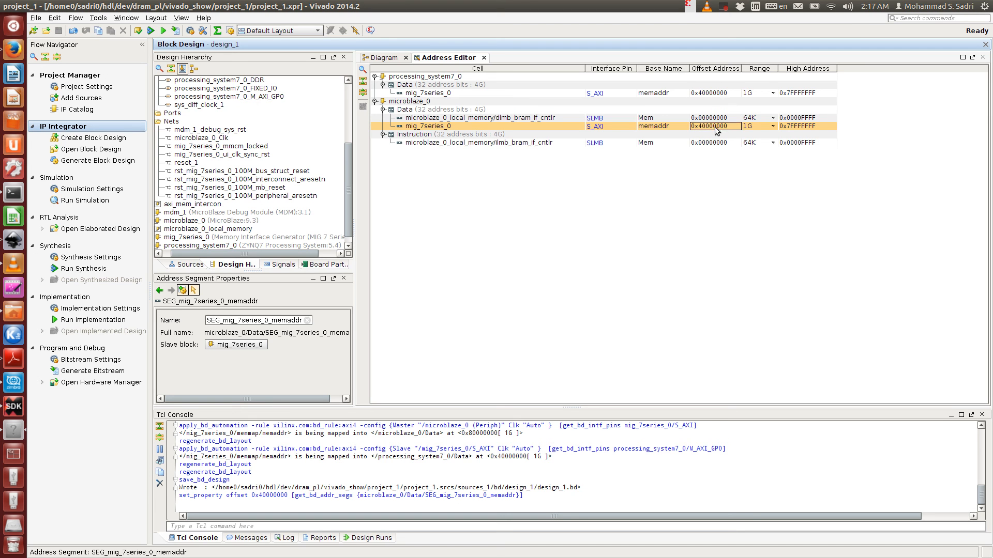
- Examine axi_mem_intercon and mig_7series_0 in the diagram, comparing them with the address map
{"action": "left_click", "coordinate": [391, 60]}
{"action": "scroll", "coordinate": [548, 158], "scroll_direction": "up", "scroll_amount": 2}
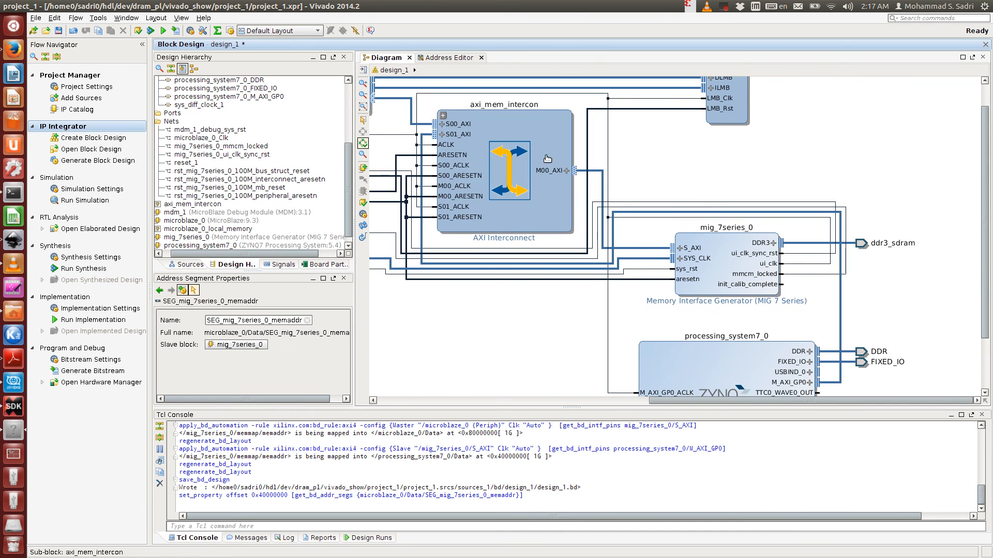
{"action": "left_click", "coordinate": [540, 129]}
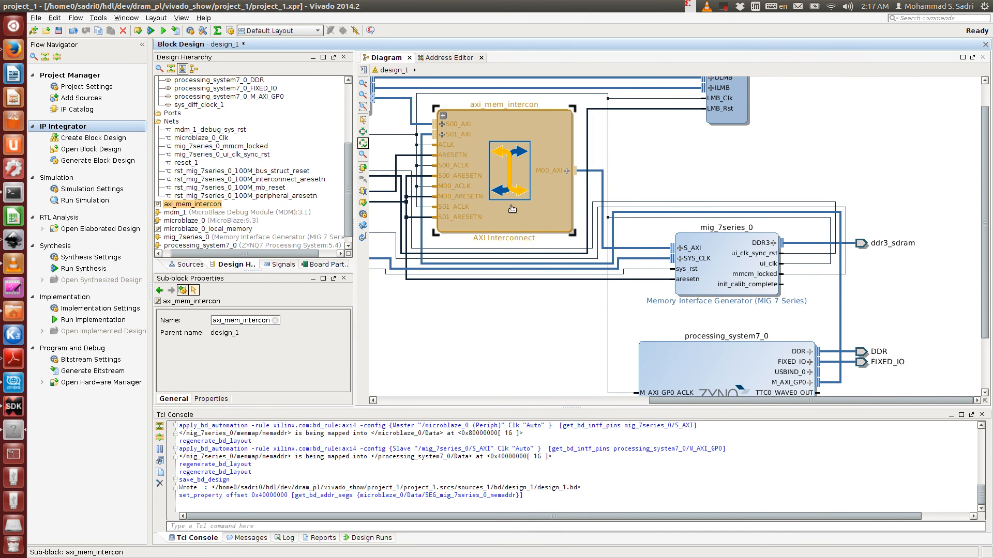
{"action": "left_click_drag", "start_coordinate": [670, 401], "coordinate": [585, 403]}
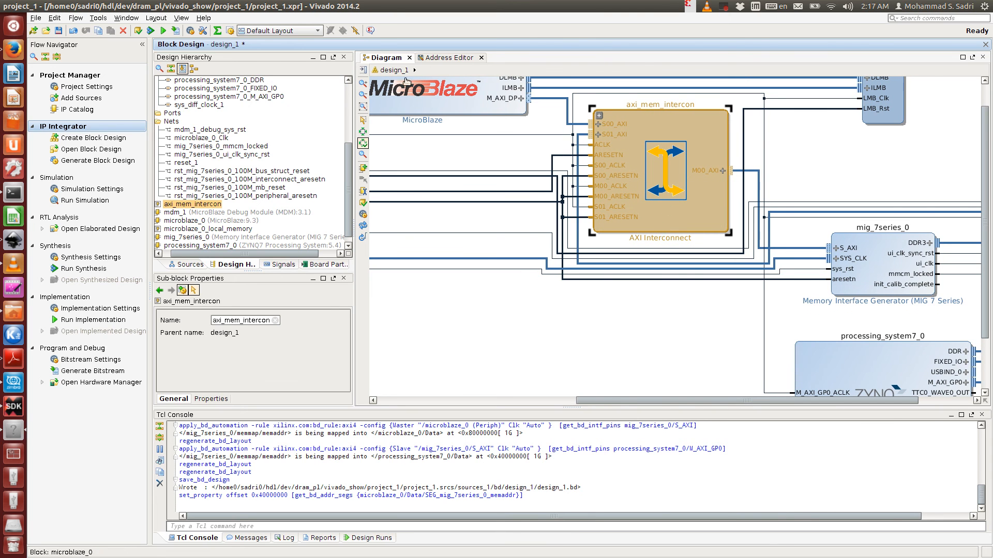
{"action": "left_click", "coordinate": [447, 58]}
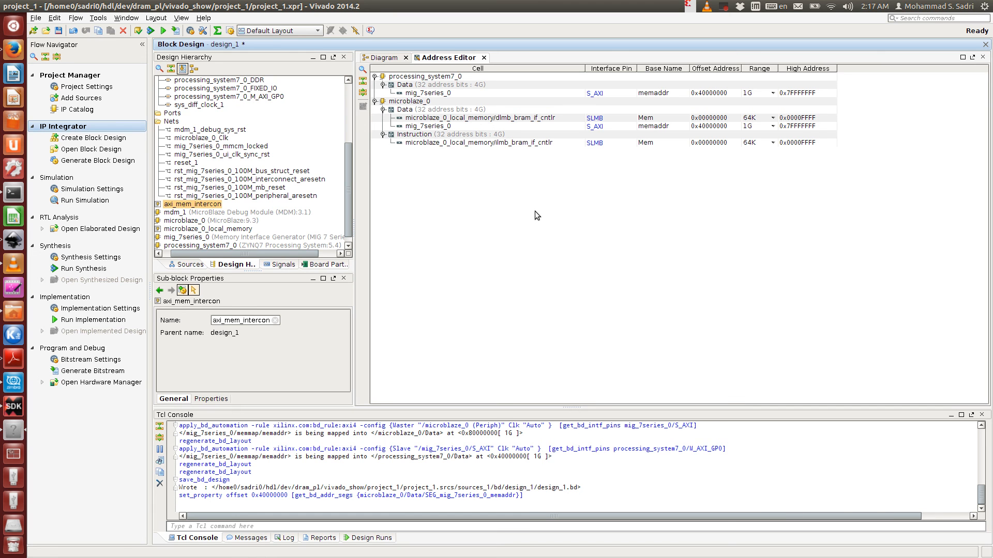
{"action": "left_click", "coordinate": [407, 59]}
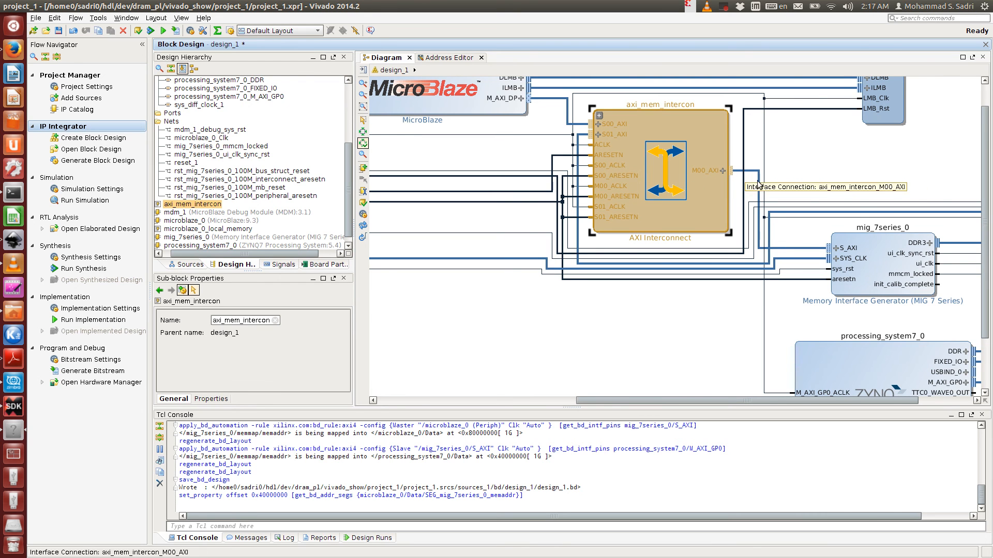
{"action": "left_click", "coordinate": [874, 251]}
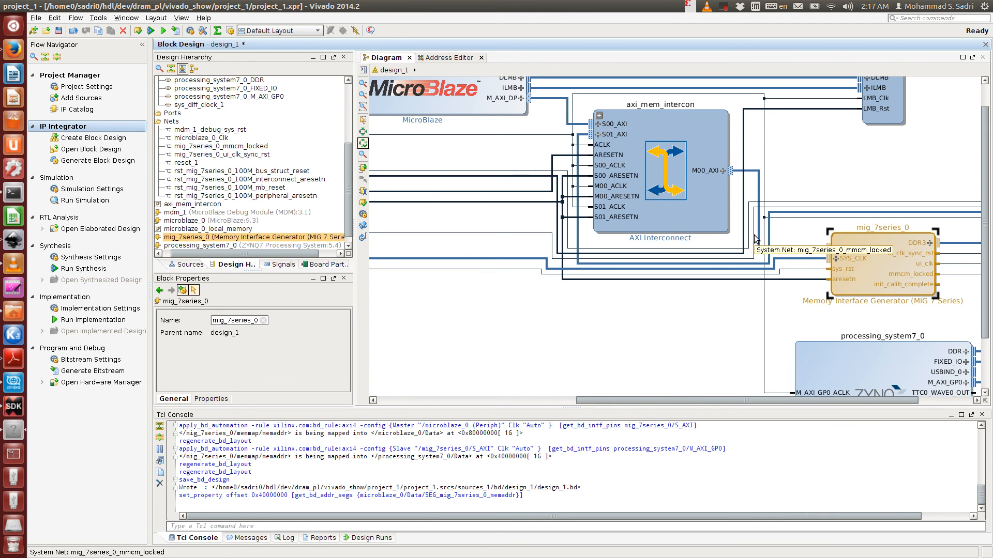
{"action": "scroll", "coordinate": [753, 312], "scroll_direction": "down", "scroll_amount": 2}
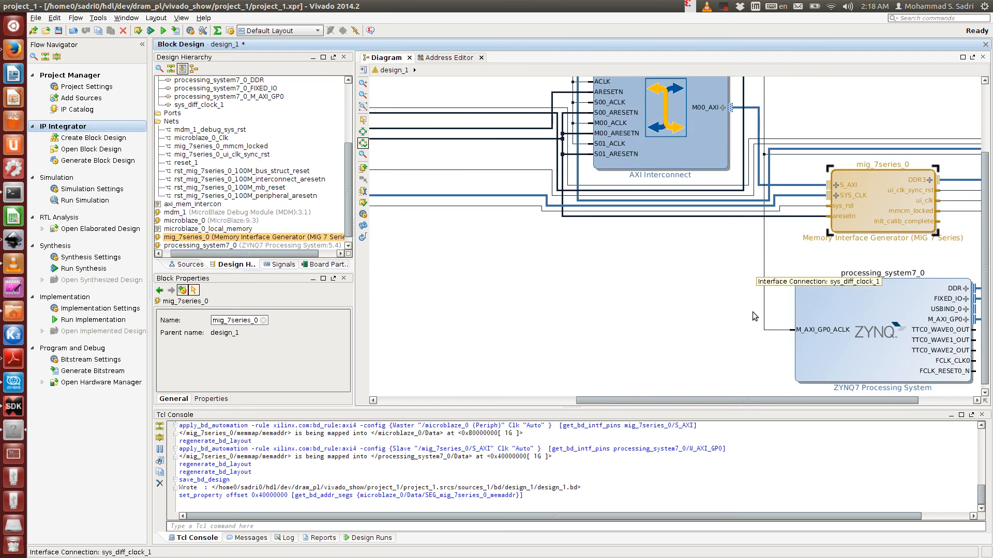
{"action": "scroll", "coordinate": [754, 317], "scroll_direction": "up", "scroll_amount": 3}
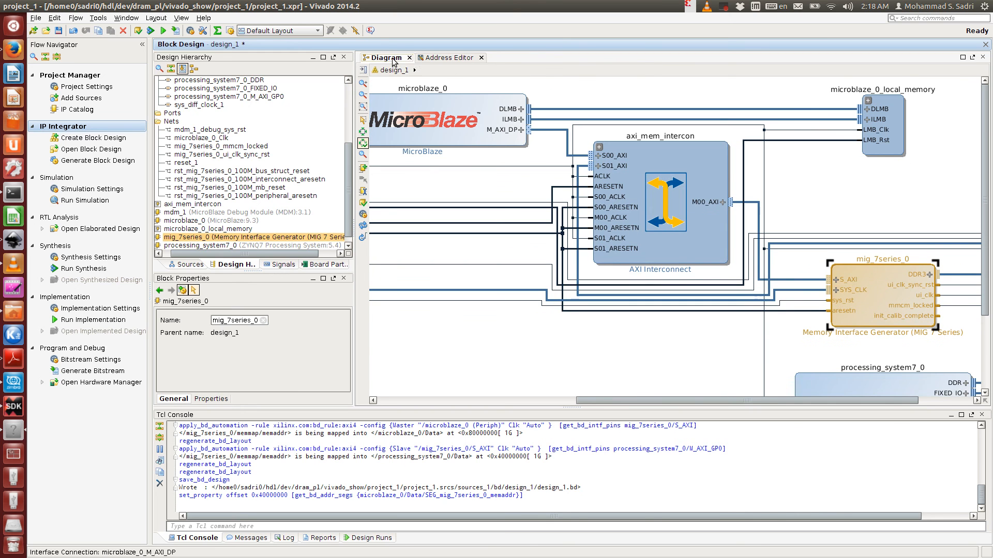
- Save the block design after comparing the diagram's AXI connections with the updated address map
{"action": "left_click", "coordinate": [439, 57]}
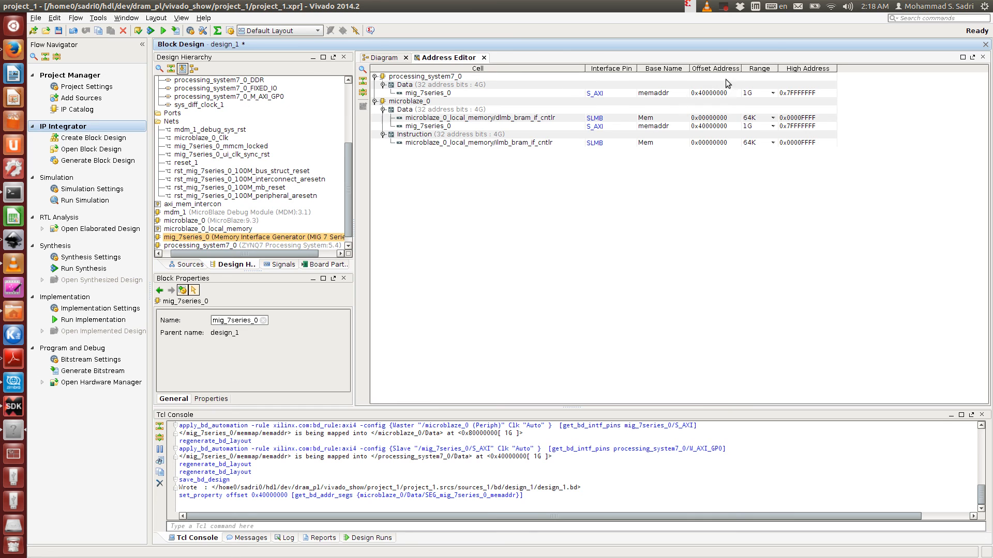
{"action": "left_click", "coordinate": [389, 58]}
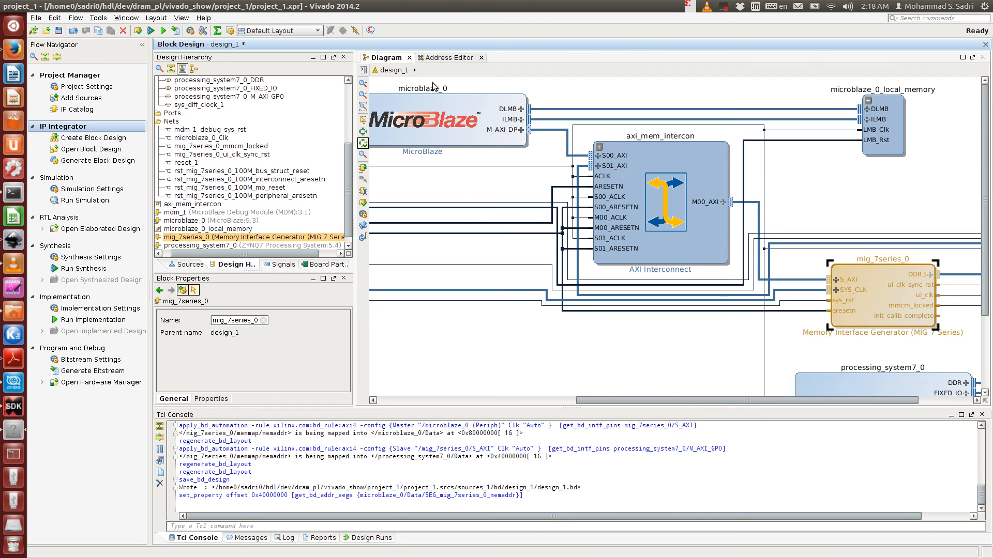
{"action": "left_click", "coordinate": [817, 218]}
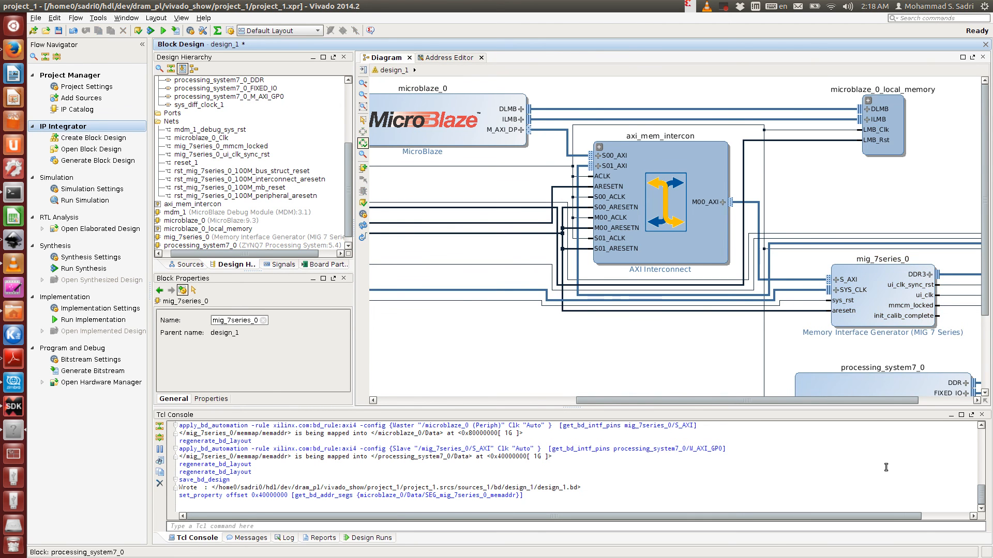
{"action": "left_click_drag", "start_coordinate": [874, 401], "coordinate": [907, 401]}
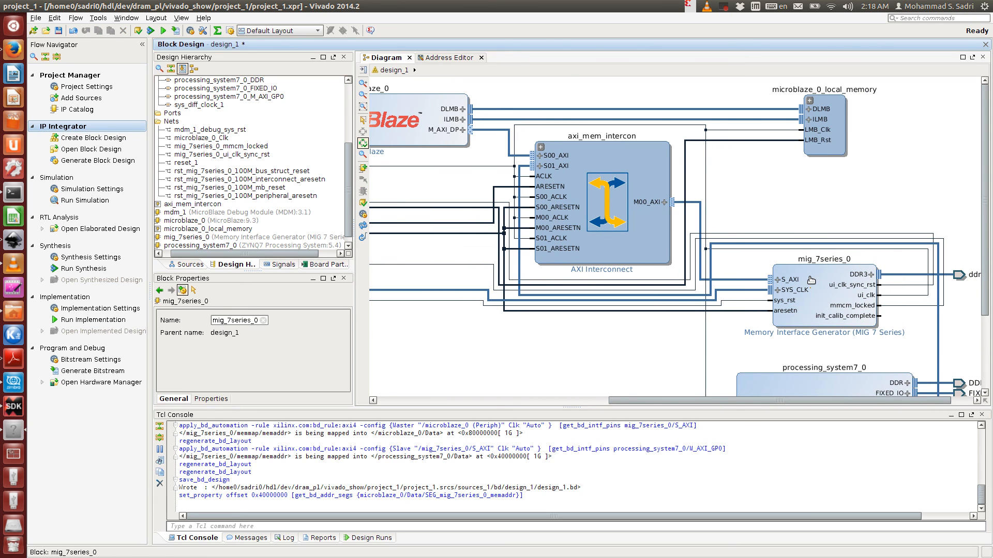
{"action": "left_click", "coordinate": [442, 60]}
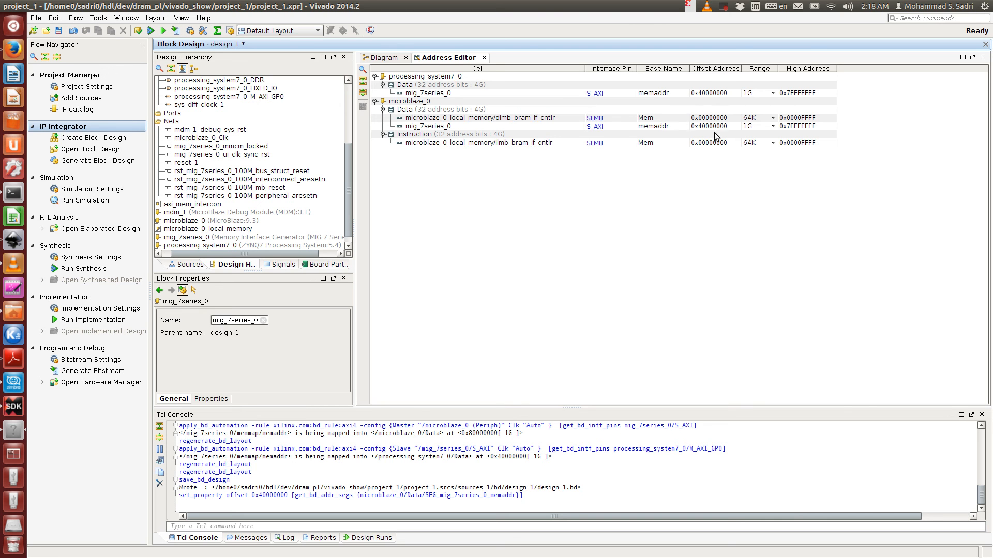
{"action": "left_click", "coordinate": [394, 59]}
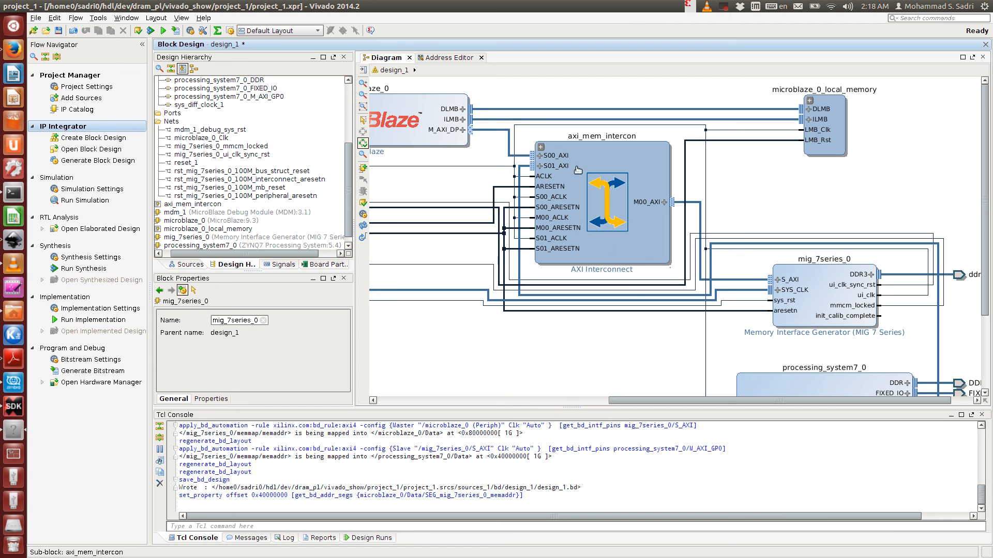
{"action": "left_click_drag", "start_coordinate": [645, 402], "coordinate": [615, 402]}
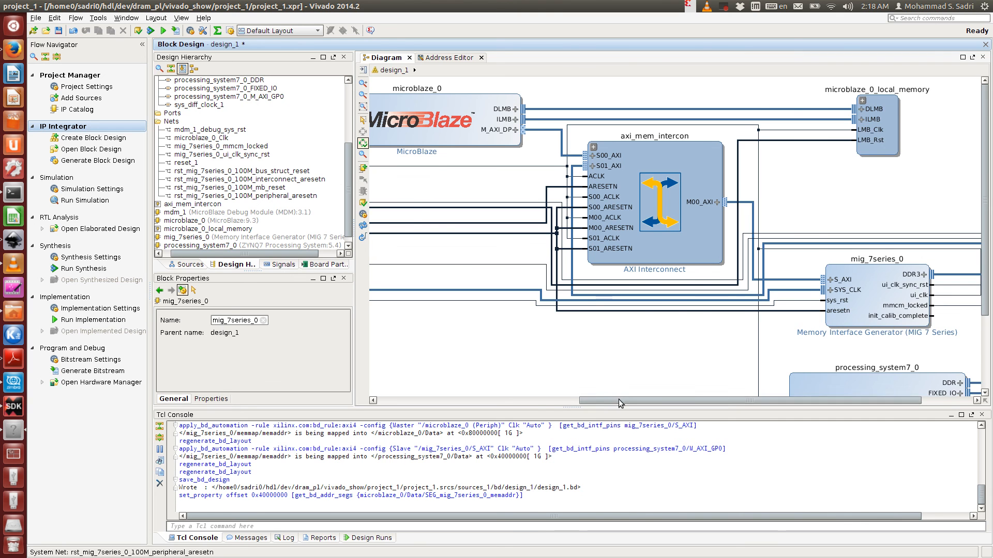
{"action": "left_click_drag", "start_coordinate": [620, 401], "coordinate": [538, 407]}
{"action": "left_click", "coordinate": [62, 31]}
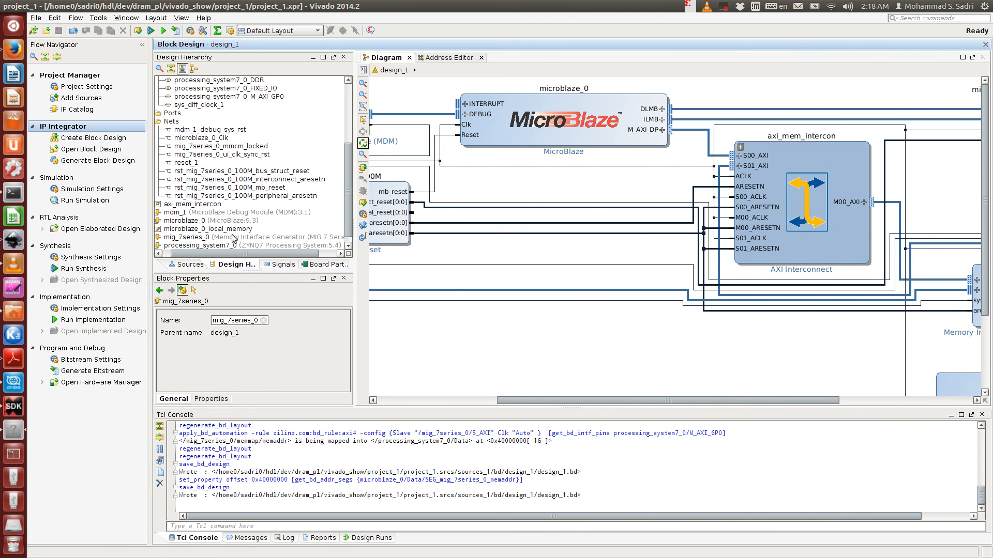
- Create an HDL wrapper for design_1, letting Vivado manage the wrapper and auto-update it
{"action": "left_click", "coordinate": [186, 265]}
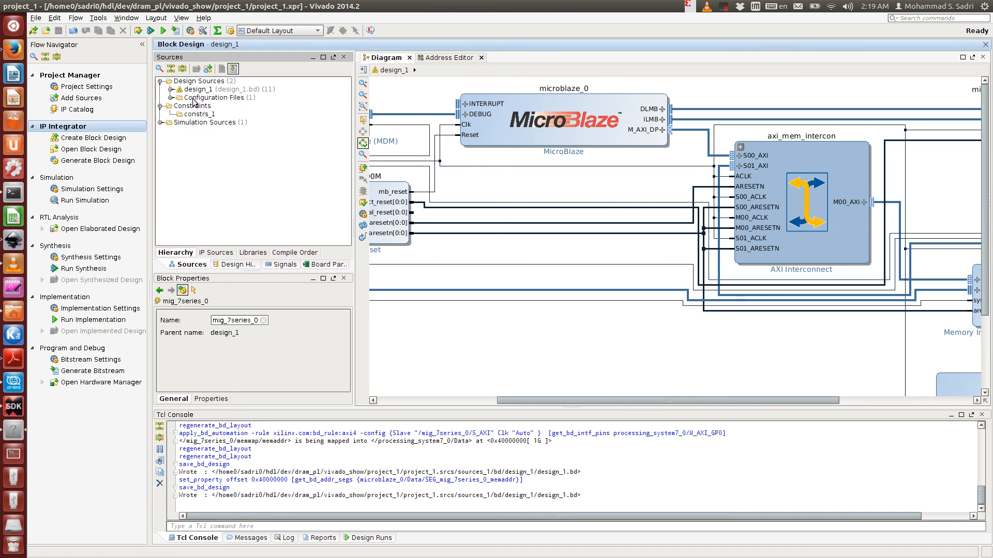
{"action": "right_click", "coordinate": [194, 89]}
{"action": "left_click", "coordinate": [232, 117]}
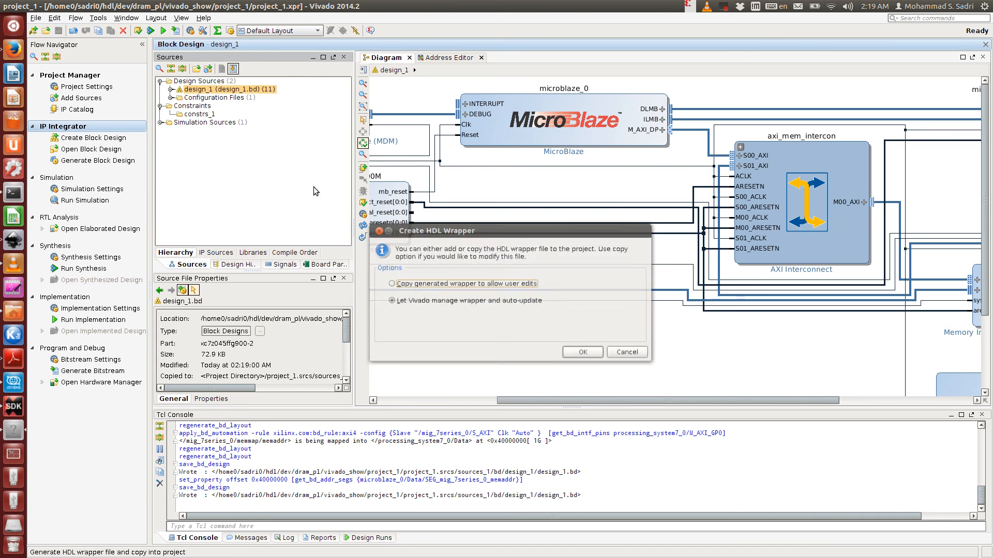
{"action": "left_click", "coordinate": [473, 301]}
{"action": "left_click", "coordinate": [587, 353]}
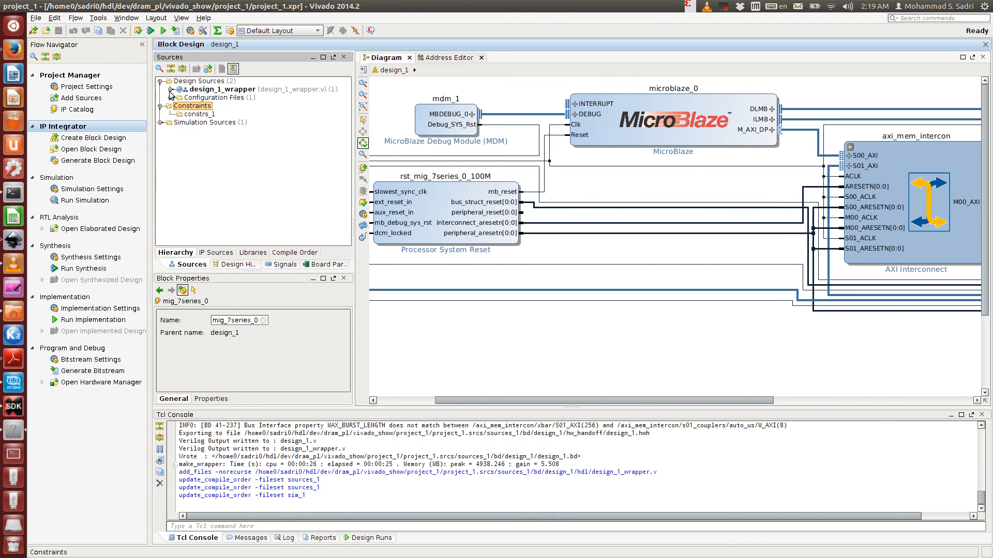
{"action": "right_click", "coordinate": [224, 98]}
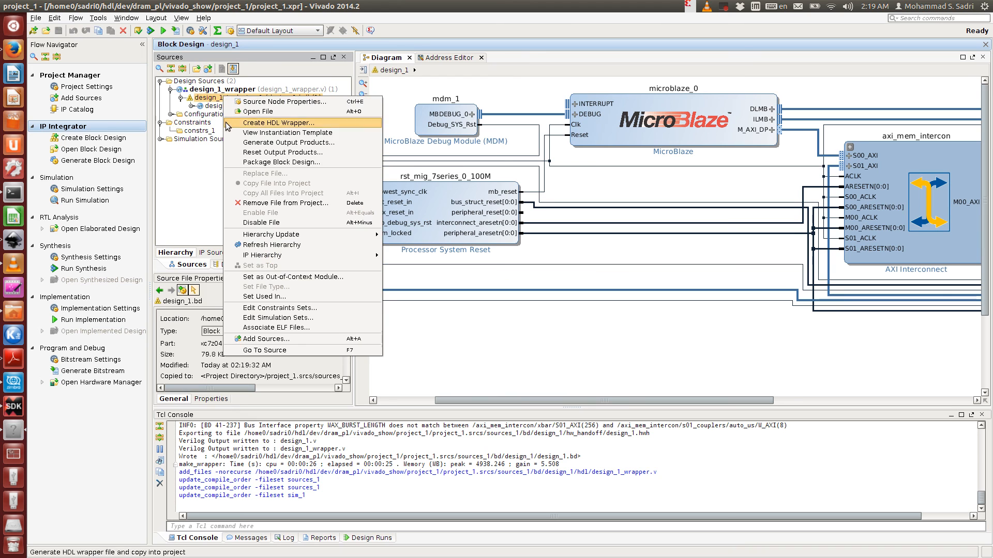
{"action": "left_click", "coordinate": [437, 337]}
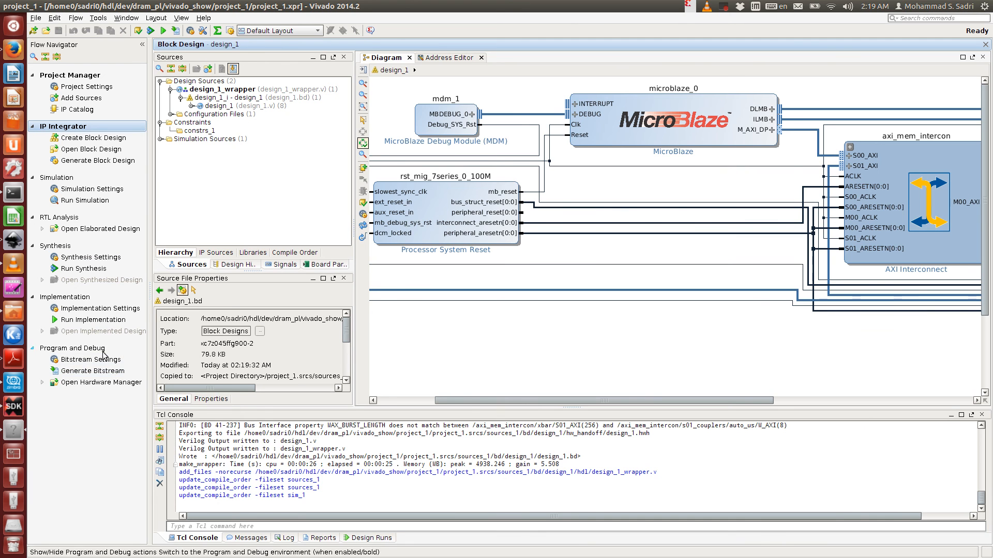
{"action": "left_click_drag", "start_coordinate": [446, 400], "coordinate": [483, 400]}
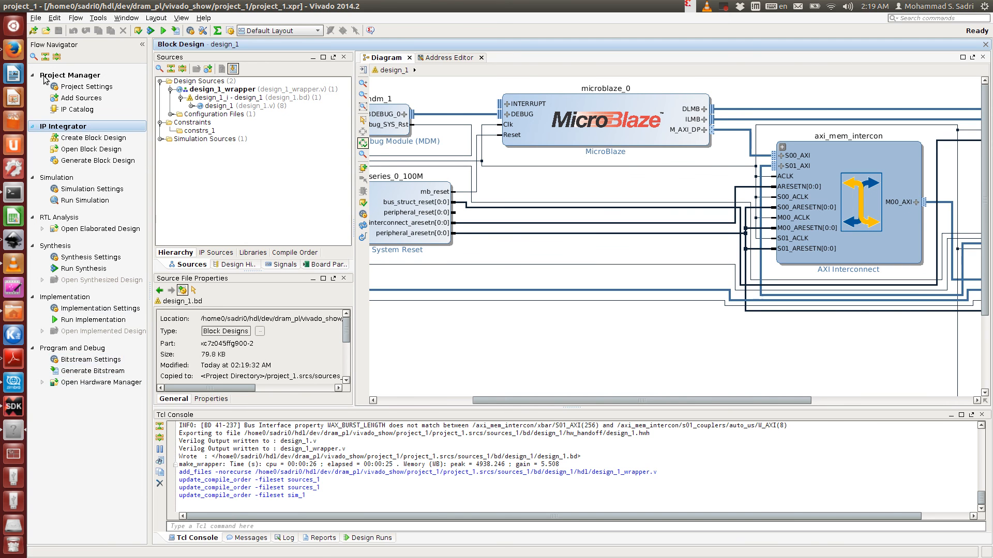
{"action": "left_click", "coordinate": [36, 18]}
{"action": "mouse_move", "coordinate": [82, 264]}
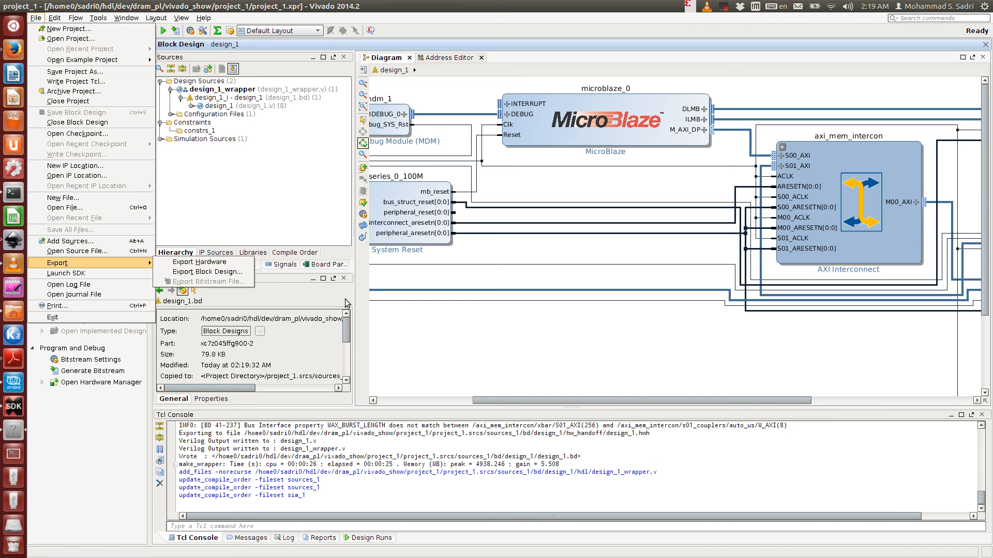
{"action": "left_click", "coordinate": [409, 339]}
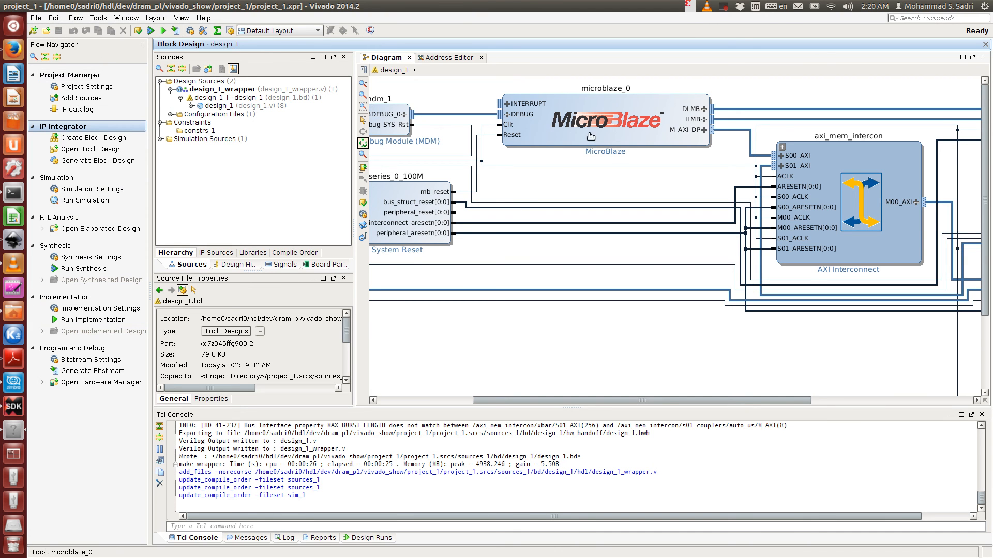
{"action": "left_click_drag", "start_coordinate": [582, 400], "coordinate": [776, 403]}
{"action": "scroll", "coordinate": [844, 332], "scroll_direction": "down", "scroll_amount": 5}
{"action": "scroll", "coordinate": [844, 332], "scroll_direction": "down", "scroll_amount": 2}
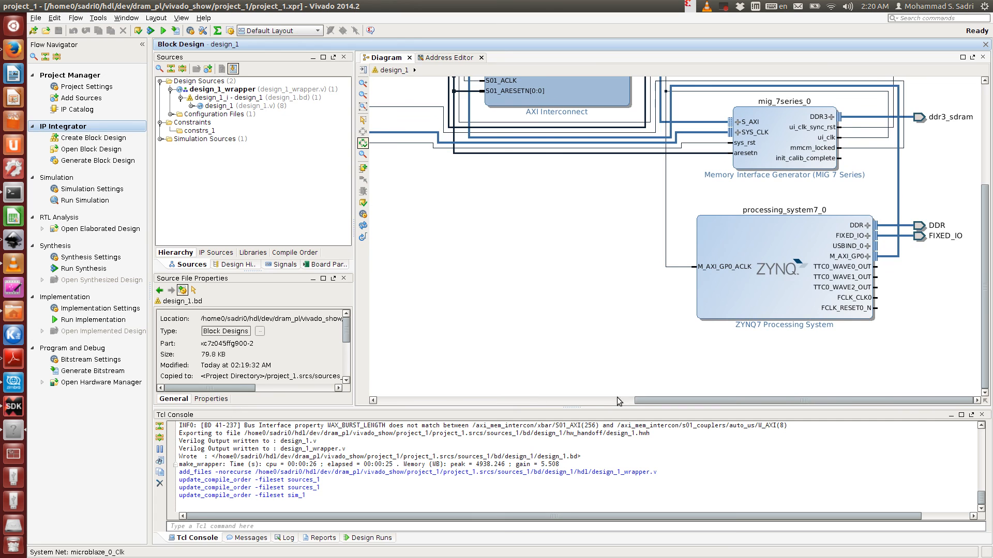
{"action": "left_click_drag", "start_coordinate": [641, 401], "coordinate": [501, 402]}
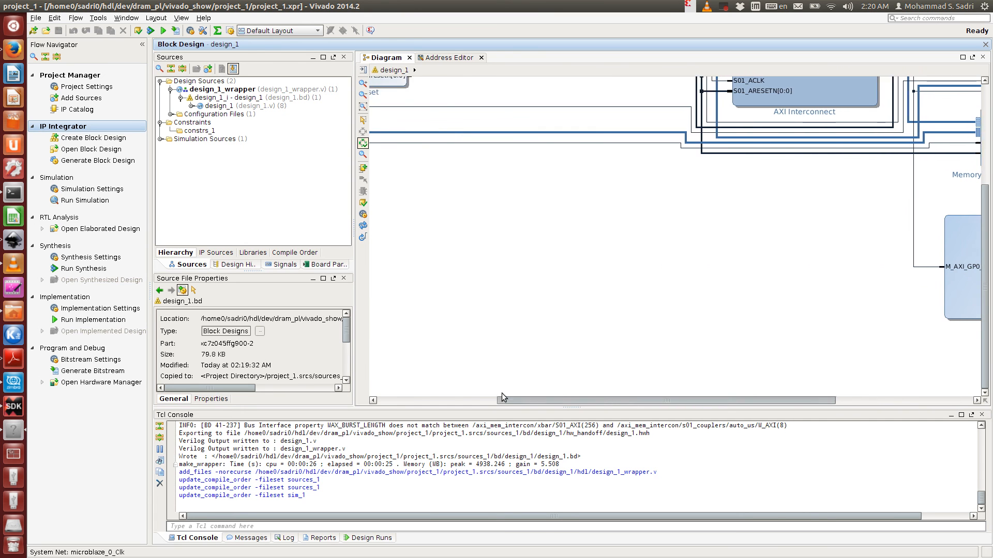
{"action": "left_click", "coordinate": [36, 18]}
{"action": "mouse_move", "coordinate": [88, 263]}
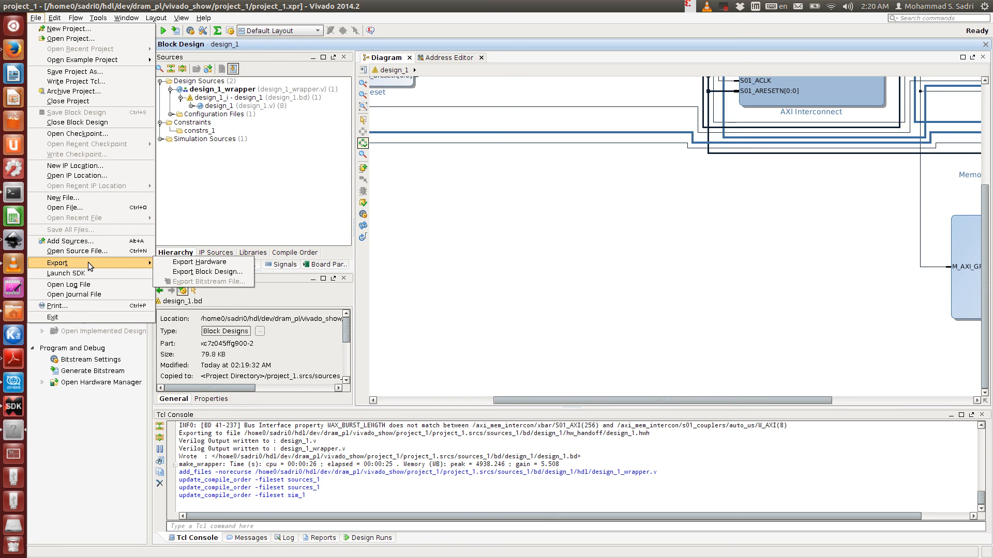
{"action": "left_click", "coordinate": [515, 175]}
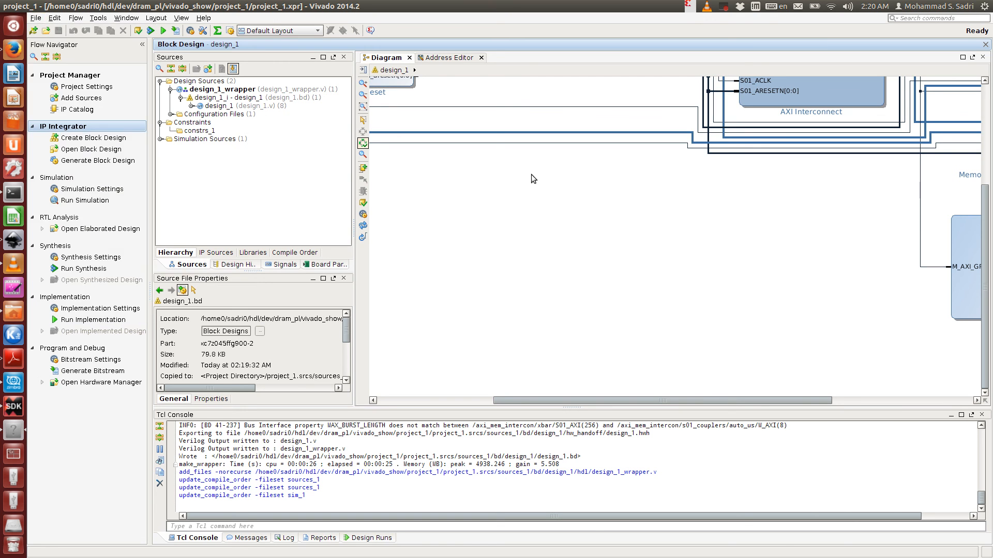
{"action": "left_click_drag", "start_coordinate": [825, 399], "coordinate": [949, 400]}
{"action": "left_click_drag", "start_coordinate": [672, 401], "coordinate": [526, 387]}
{"action": "scroll", "coordinate": [458, 214], "scroll_direction": "up", "scroll_amount": 5}
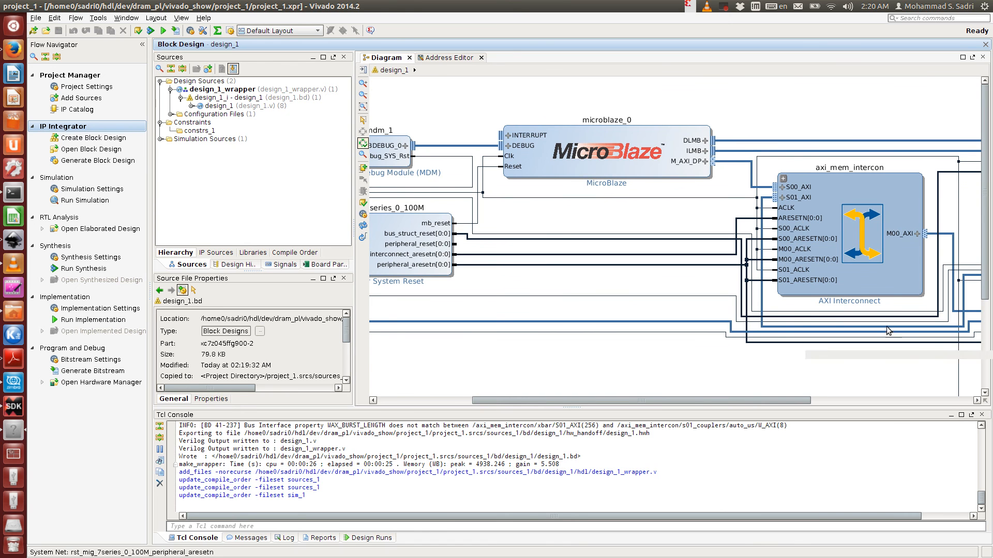
{"action": "left_click", "coordinate": [35, 17]}
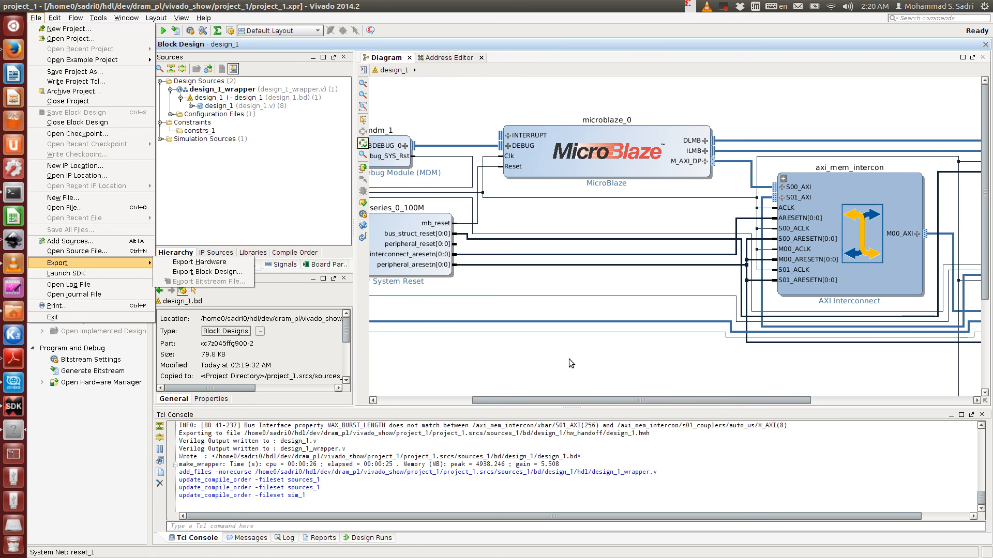
{"action": "left_click", "coordinate": [605, 359]}
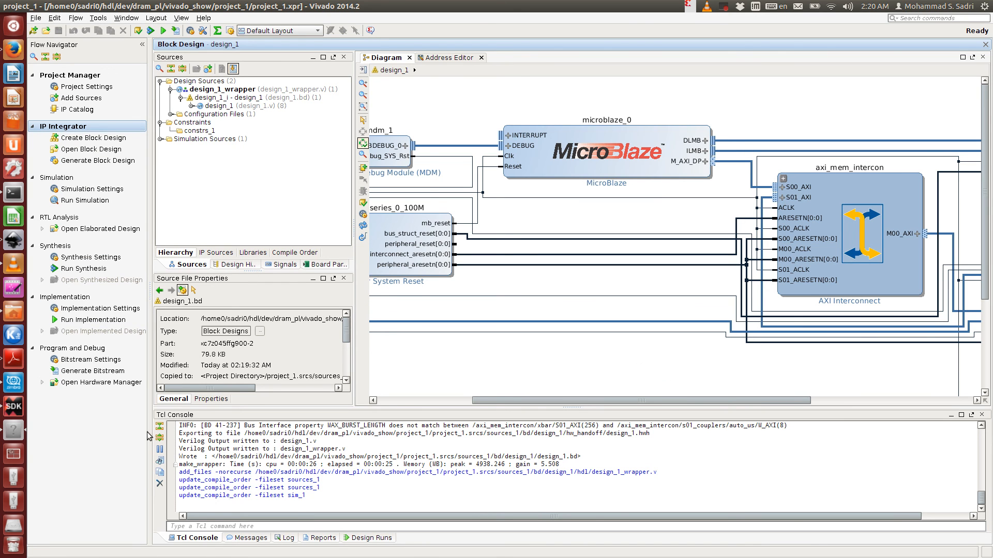
- Switch to SDK and examine the hardware platform's address maps for microblaze_0 and ps7_cortexa9_0
{"action": "left_click", "coordinate": [8, 412]}
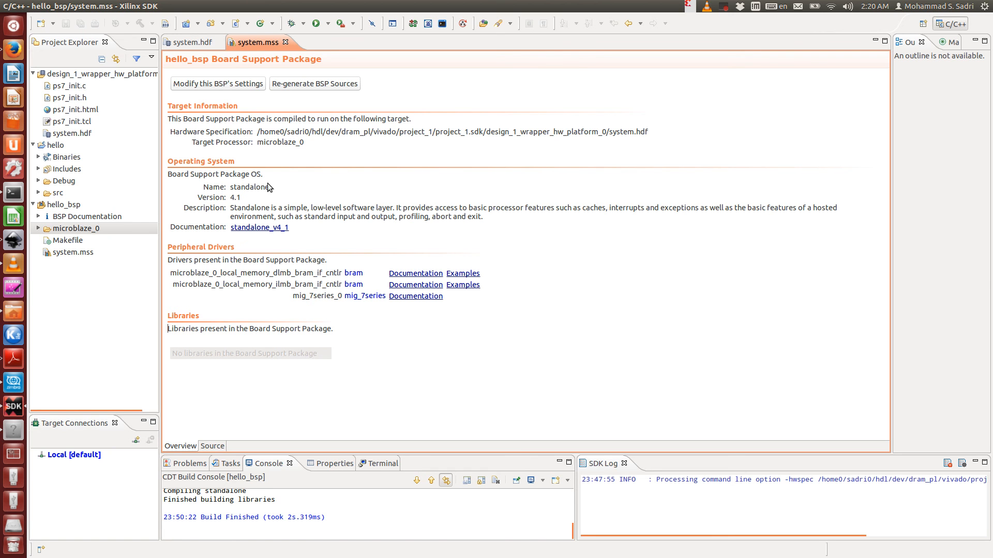
{"action": "left_click", "coordinate": [193, 42]}
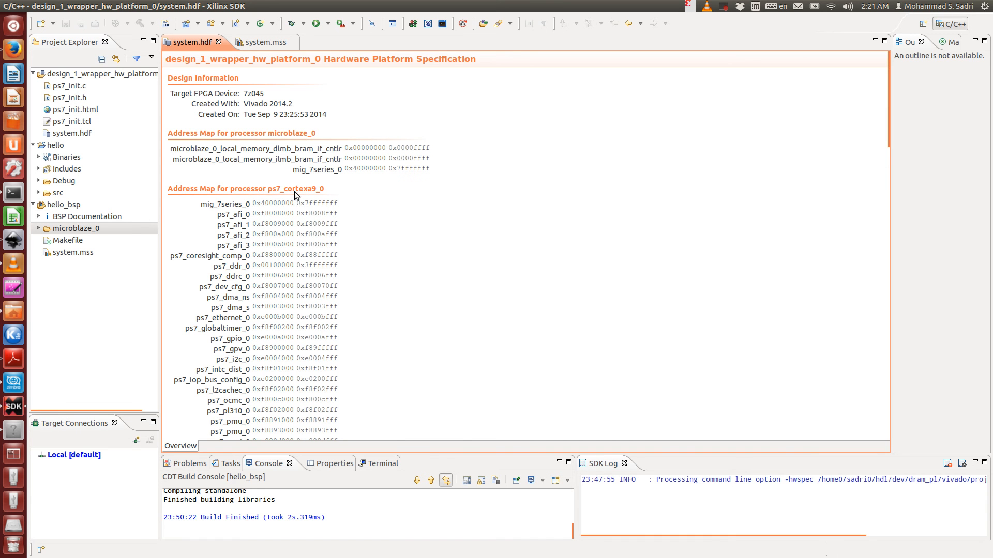
{"action": "scroll", "coordinate": [312, 312], "scroll_direction": "down", "scroll_amount": 10}
{"action": "scroll", "coordinate": [312, 312], "scroll_direction": "up", "scroll_amount": 10}
{"action": "left_click", "coordinate": [43, 6]}
{"action": "mouse_move", "coordinate": [56, 23]}
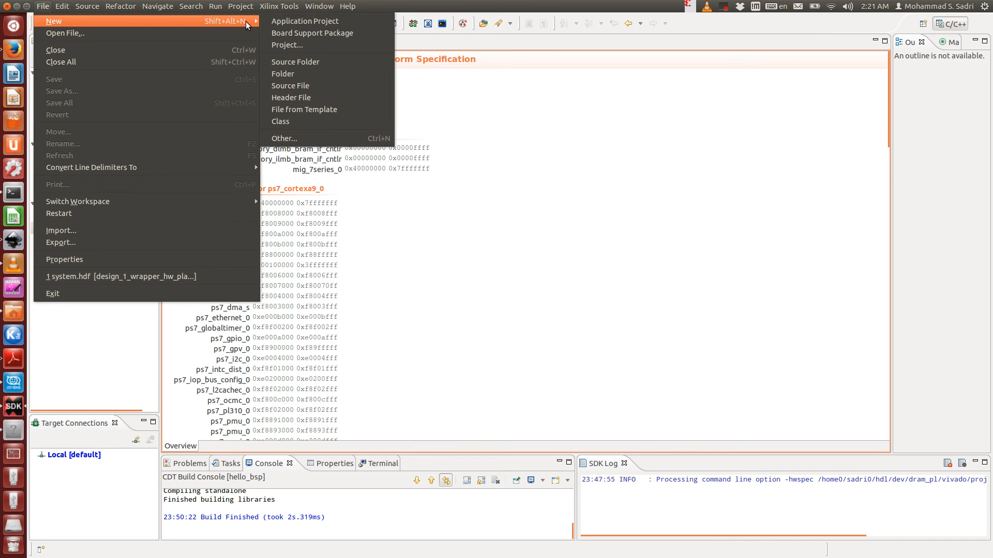
{"action": "left_click", "coordinate": [292, 21]}
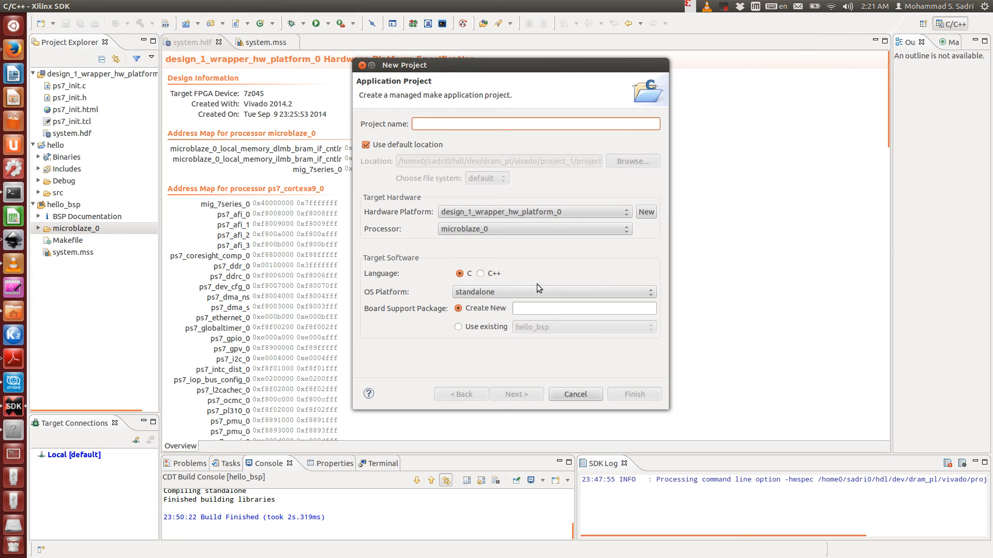
{"action": "left_click", "coordinate": [556, 232]}
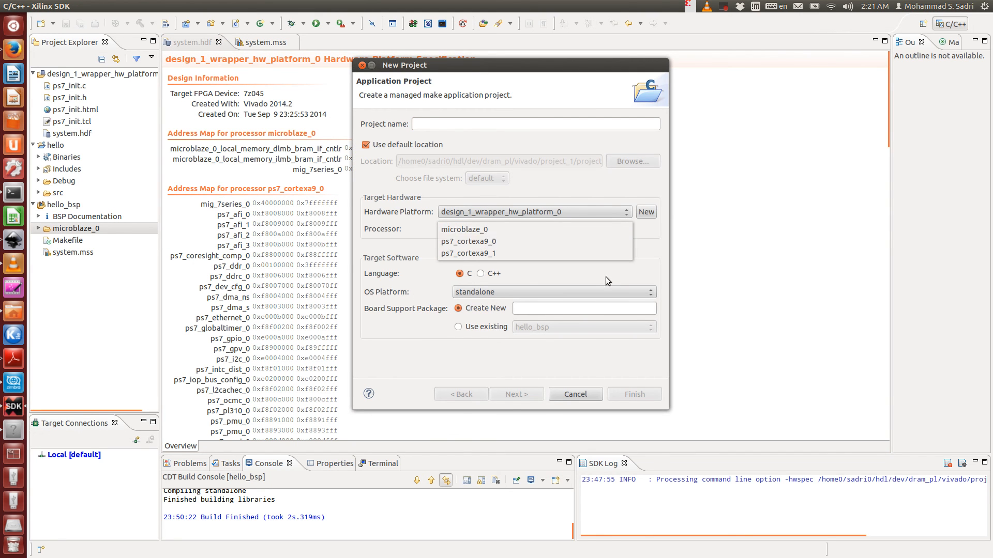
{"action": "left_click", "coordinate": [588, 401]}
{"action": "left_click", "coordinate": [588, 395]}
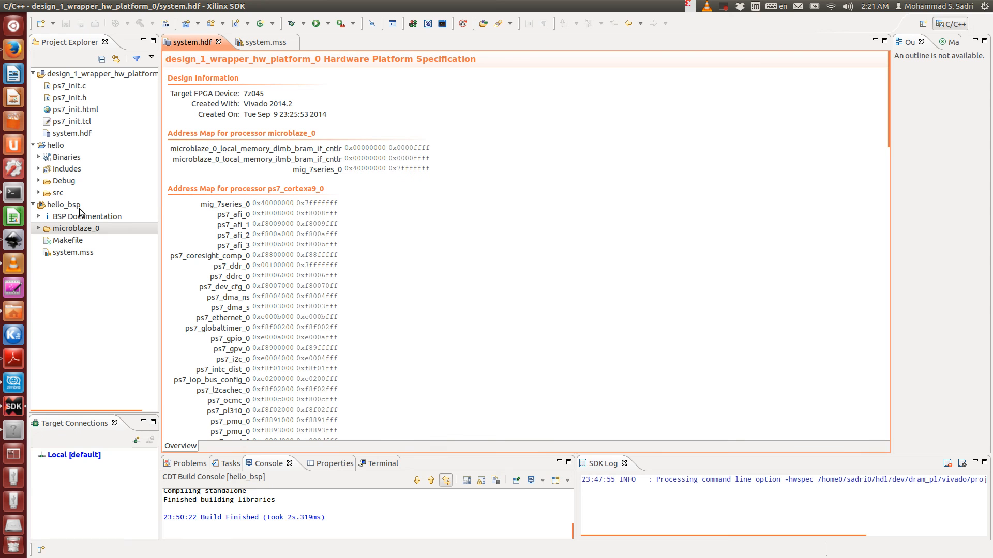
- Examine the hello application's source files and its build output in the console
{"action": "left_click", "coordinate": [52, 196]}
{"action": "left_click", "coordinate": [39, 193]}
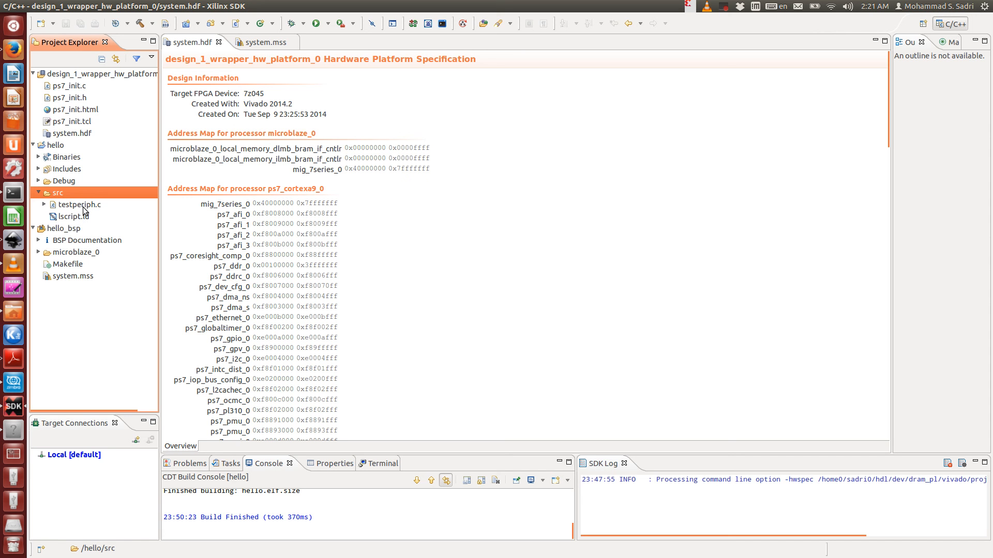
{"action": "left_click", "coordinate": [55, 146]}
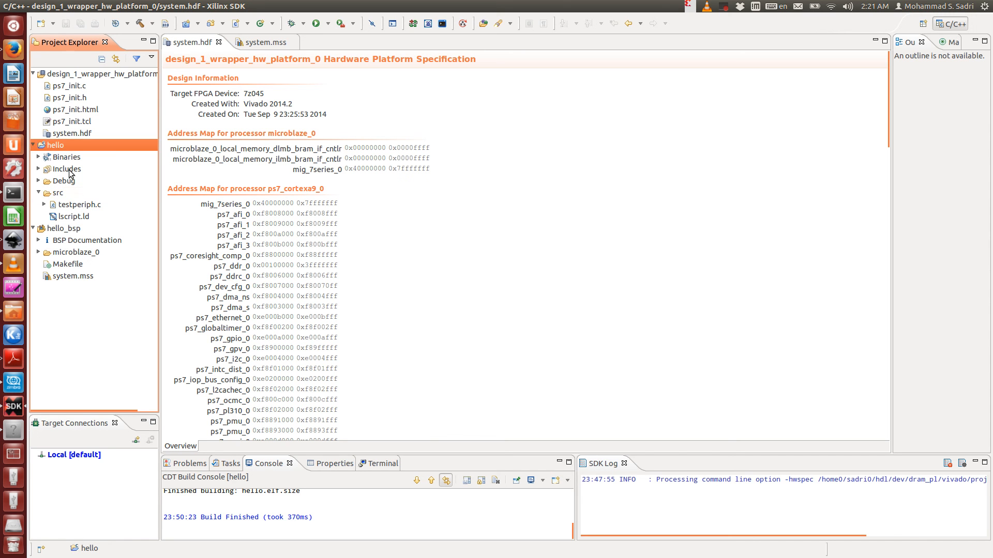
{"action": "left_click", "coordinate": [370, 502]}
{"action": "scroll", "coordinate": [368, 504], "scroll_direction": "up", "scroll_amount": 1}
{"action": "left_click_drag", "start_coordinate": [241, 503], "coordinate": [279, 505]}
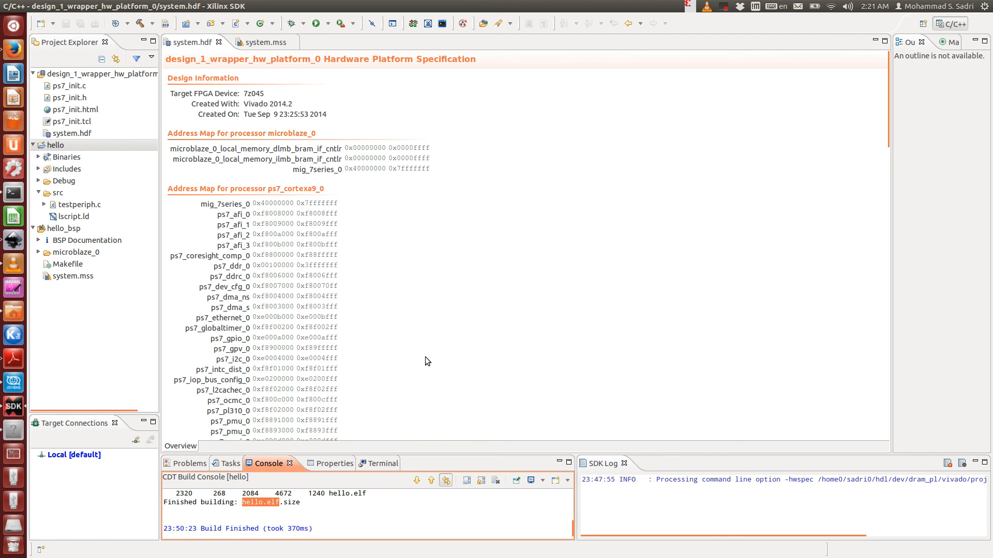
{"action": "left_click", "coordinate": [425, 357]}
{"action": "left_click", "coordinate": [293, 510]}
{"action": "left_click_drag", "start_coordinate": [247, 503], "coordinate": [280, 504]}
{"action": "left_click", "coordinate": [260, 514]}
{"action": "left_click_drag", "start_coordinate": [251, 504], "coordinate": [288, 505]}
{"action": "left_click", "coordinate": [293, 513]}
{"action": "left_click_drag", "start_coordinate": [247, 503], "coordinate": [278, 503]}
{"action": "left_click", "coordinate": [271, 505]}
{"action": "left_click", "coordinate": [274, 512]}
{"action": "left_click", "coordinate": [380, 372]}
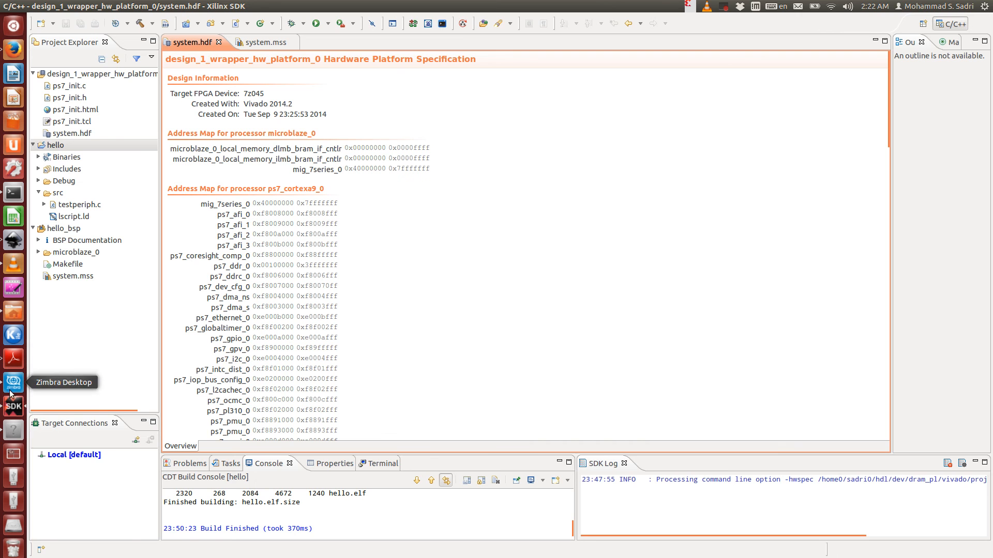
- Return to Vivado and inspect the MicroBlaze, local memory and MIG blocks in the block diagram
{"action": "left_click", "coordinate": [14, 435]}
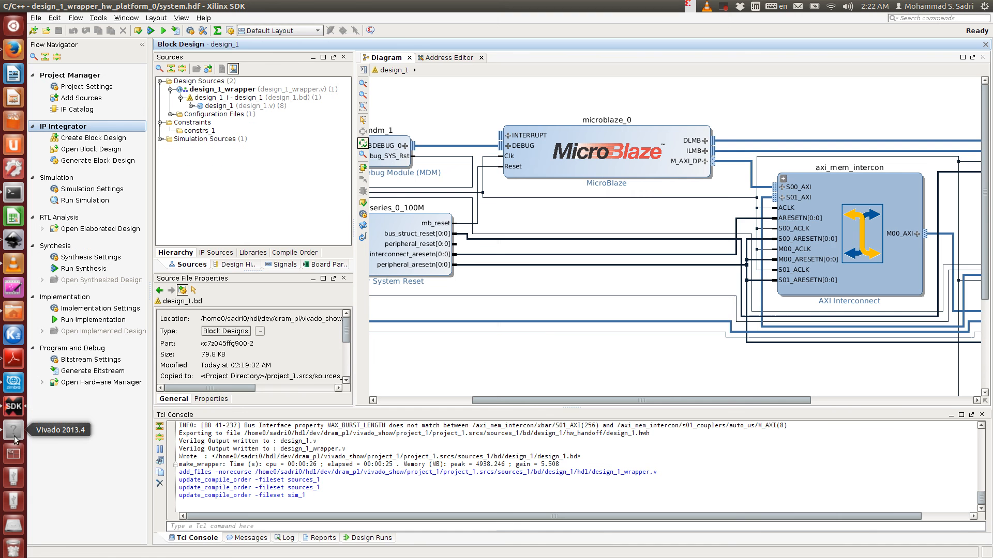
{"action": "left_click", "coordinate": [632, 167]}
{"action": "mouse_move", "coordinate": [603, 401]}
{"action": "left_mouse_down"}
{"action": "mouse_move", "coordinate": [682, 402]}
{"action": "mouse_move", "coordinate": [619, 401]}
{"action": "left_mouse_up"}
{"action": "scroll", "coordinate": [573, 287], "scroll_direction": "down", "scroll_amount": 1}
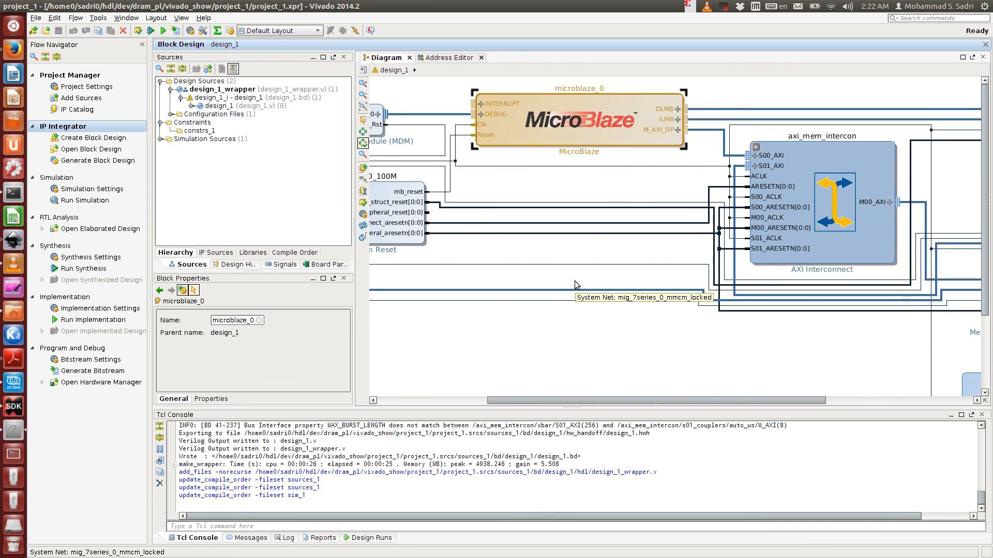
{"action": "scroll", "coordinate": [600, 239], "scroll_direction": "down", "scroll_amount": 1}
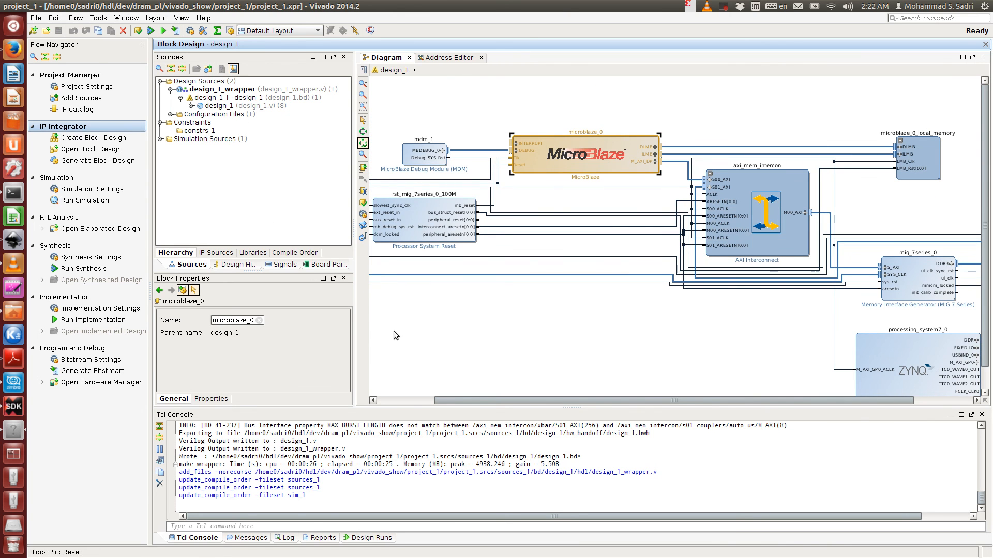
{"action": "left_click", "coordinate": [542, 331]}
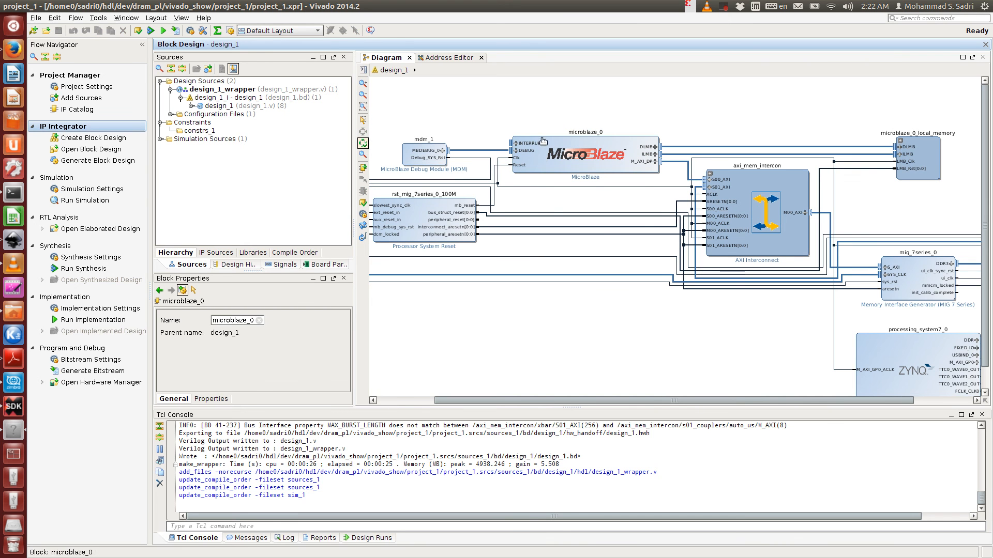
{"action": "left_click", "coordinate": [13, 407]}
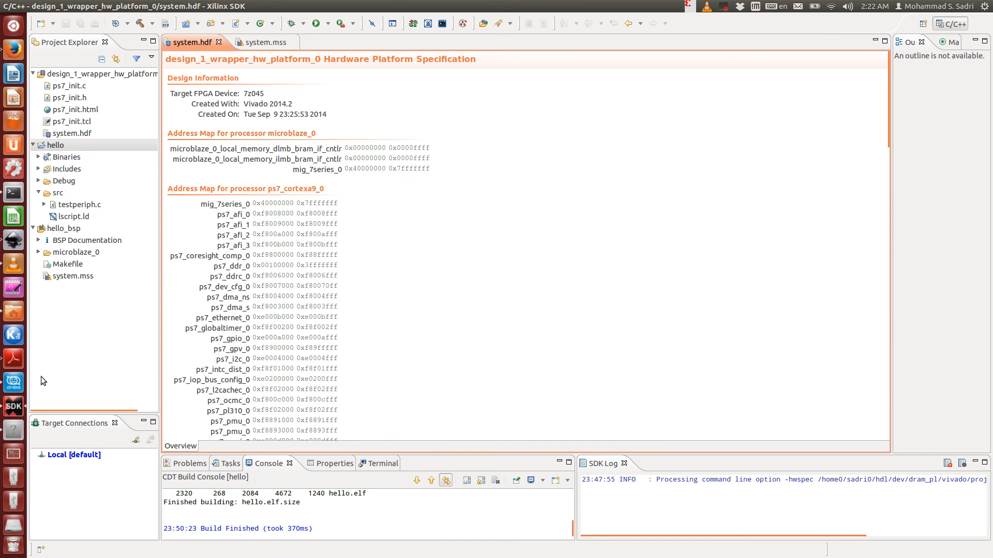
{"action": "left_click", "coordinate": [13, 430]}
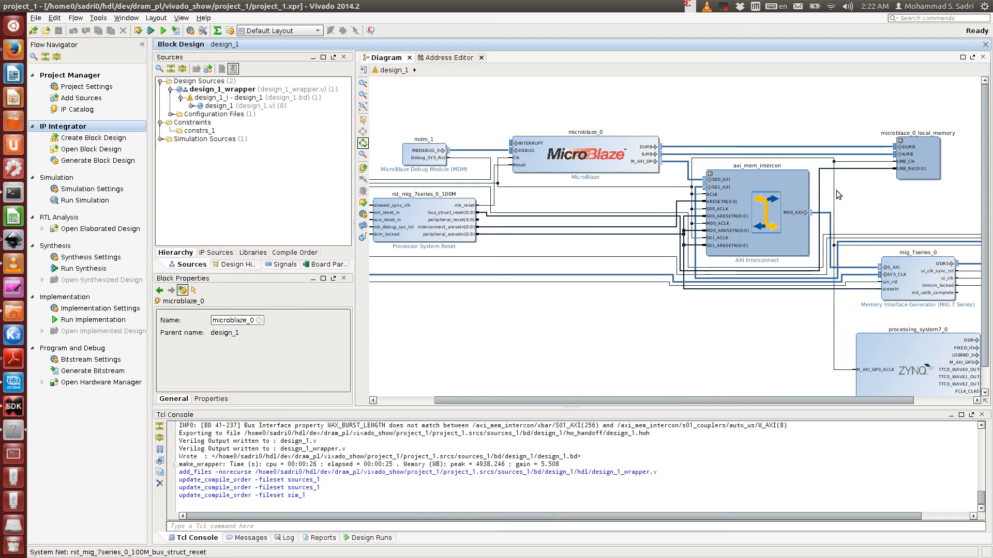
{"action": "left_click", "coordinate": [925, 165]}
{"action": "left_click_drag", "start_coordinate": [758, 400], "coordinate": [812, 401]}
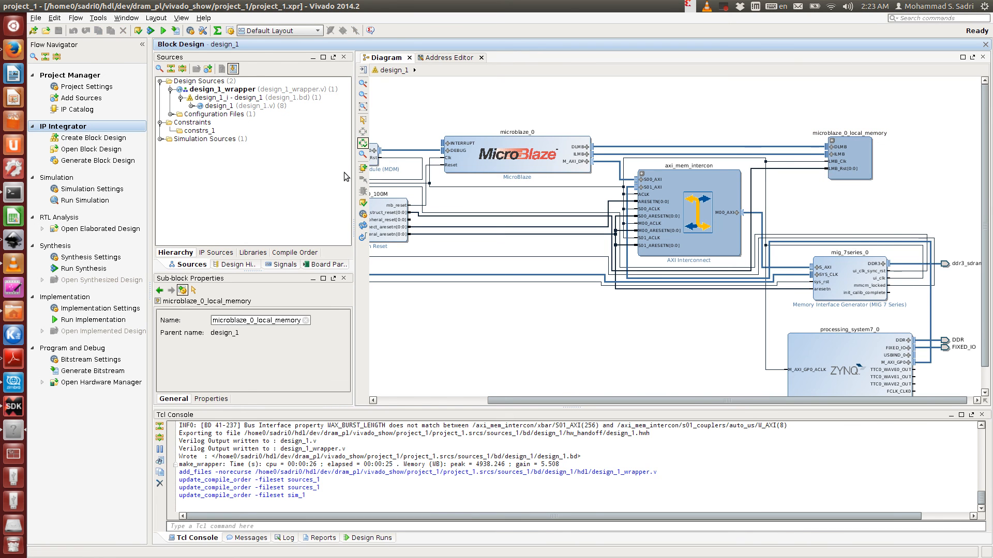
- Add hello.elf from the project_1.sdk/hello/Debug folder as a design source, copying it into the project
{"action": "right_click", "coordinate": [226, 83]}
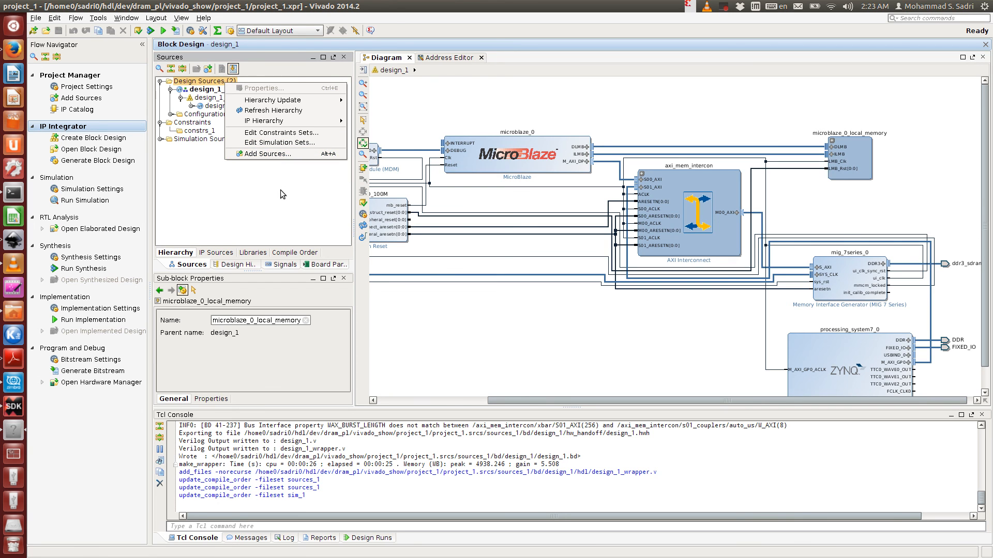
{"action": "left_click", "coordinate": [273, 154]}
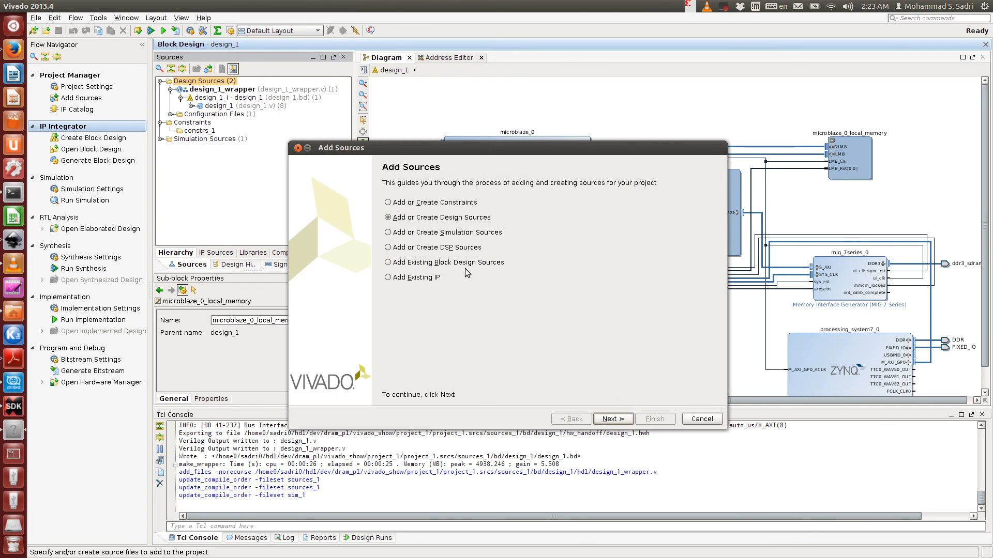
{"action": "left_click", "coordinate": [614, 420]}
{"action": "left_click", "coordinate": [451, 354]}
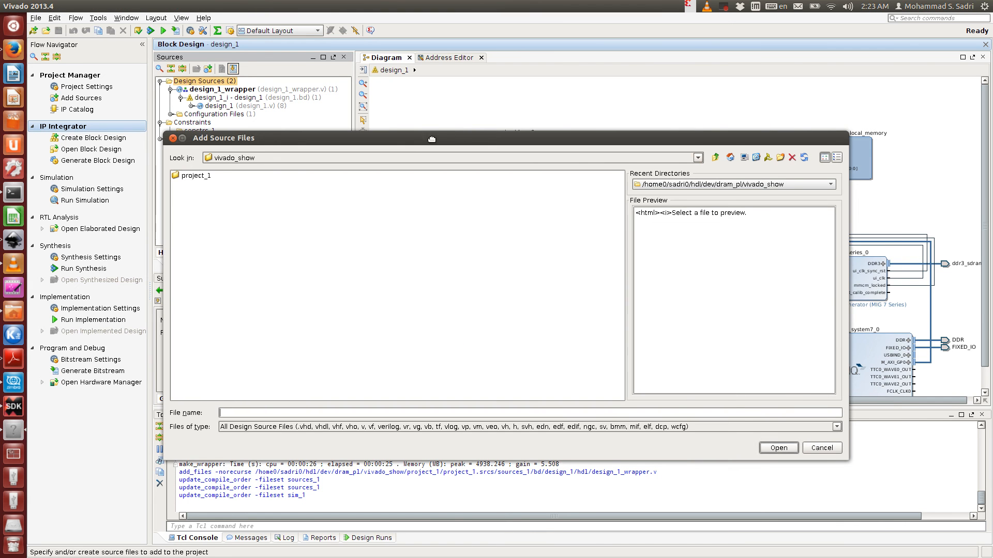
{"action": "left_click_drag", "start_coordinate": [432, 139], "coordinate": [487, 147]}
{"action": "left_click", "coordinate": [770, 167]}
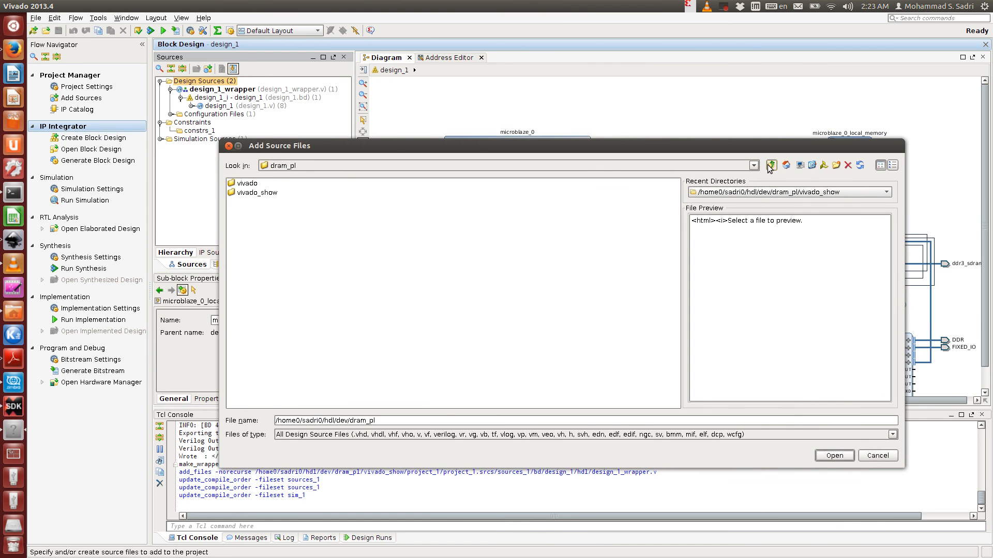
{"action": "left_click", "coordinate": [268, 185]}
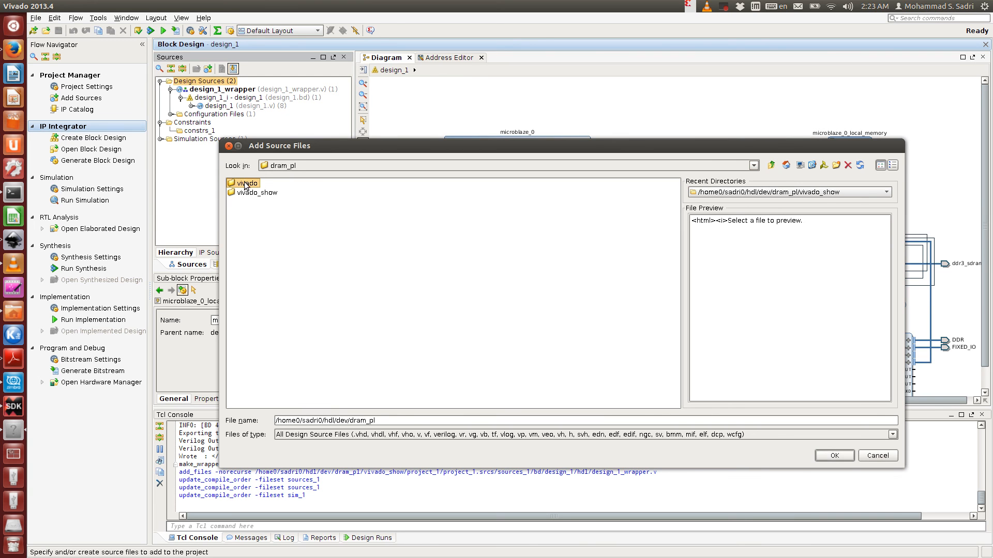
{"action": "double_click", "coordinate": [248, 185]}
{"action": "double_click", "coordinate": [248, 184]}
{"action": "double_click", "coordinate": [276, 202]}
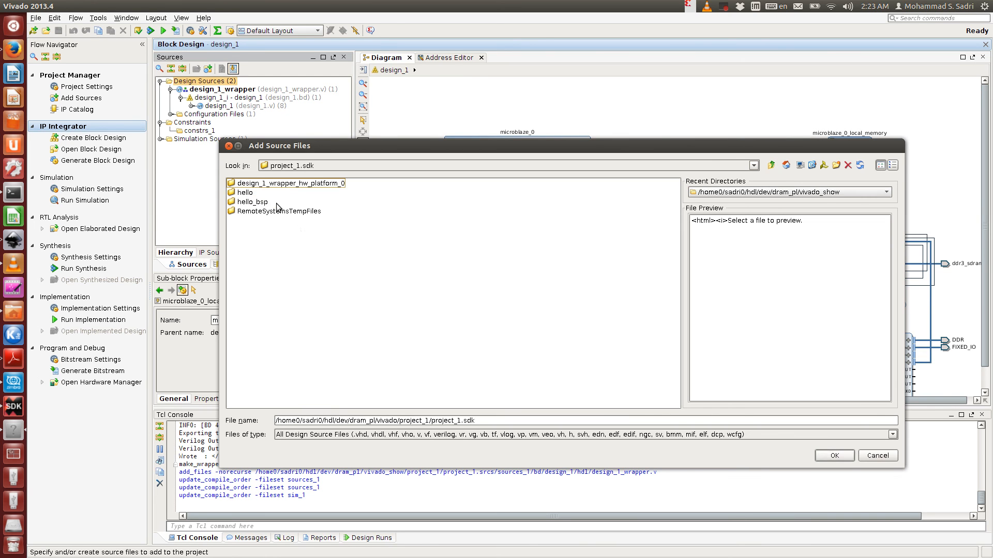
{"action": "double_click", "coordinate": [247, 192]}
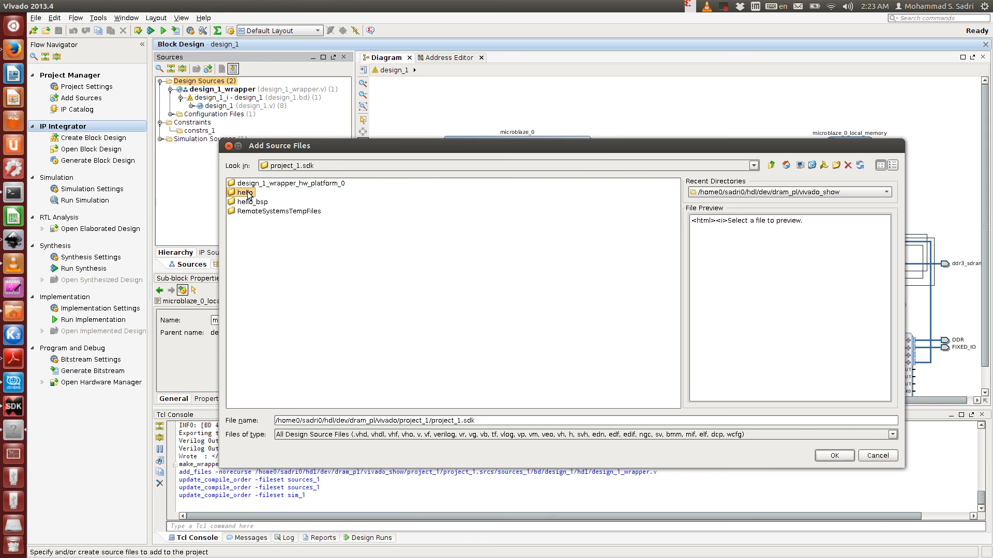
{"action": "double_click", "coordinate": [250, 186]}
{"action": "double_click", "coordinate": [251, 191]}
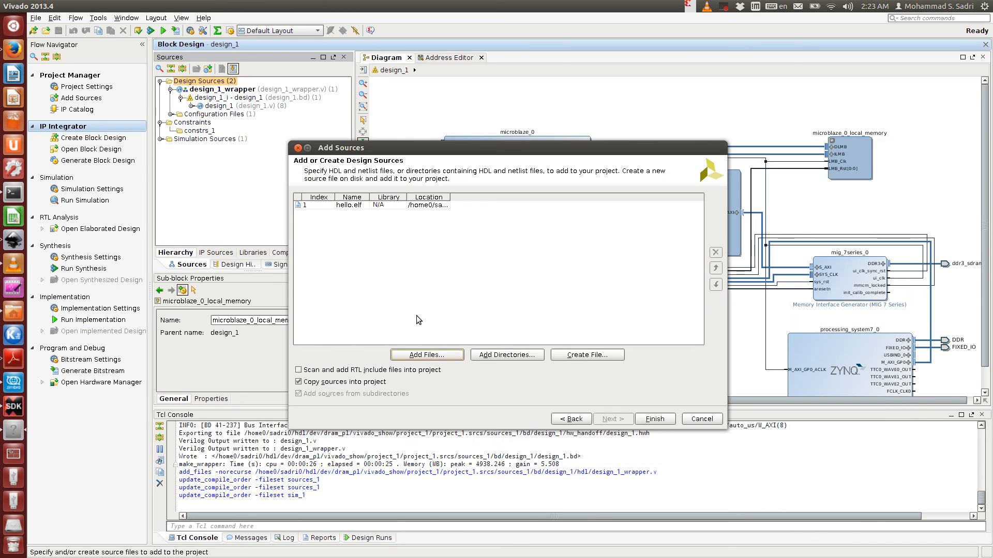
{"action": "left_click", "coordinate": [654, 419]}
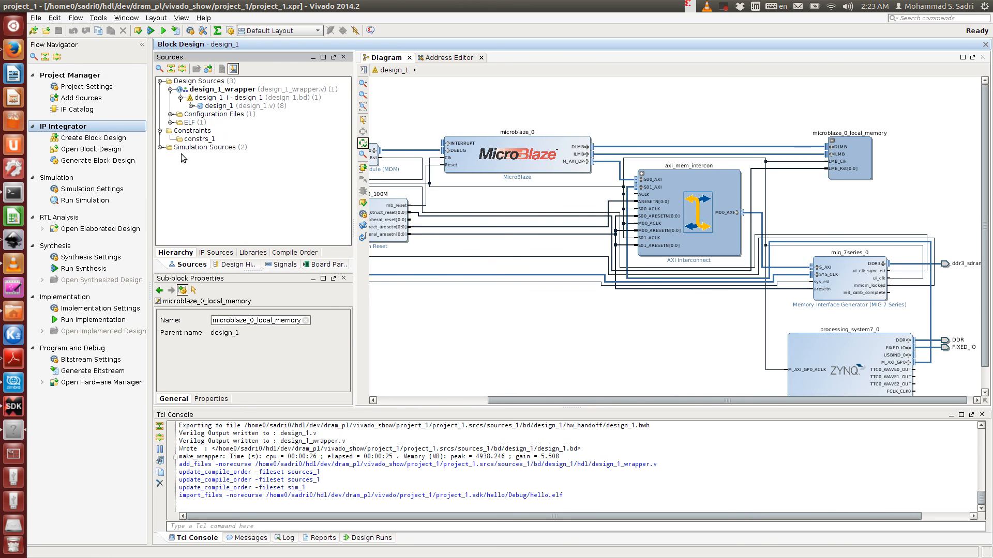
{"action": "left_click", "coordinate": [172, 122]}
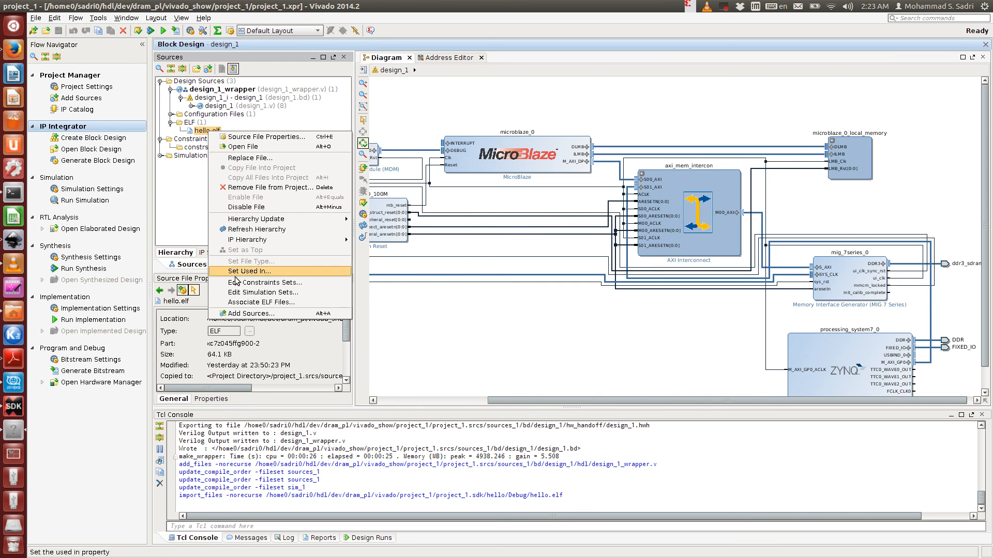
{"action": "left_click", "coordinate": [261, 302]}
{"action": "left_click_drag", "start_coordinate": [525, 261], "coordinate": [543, 247]}
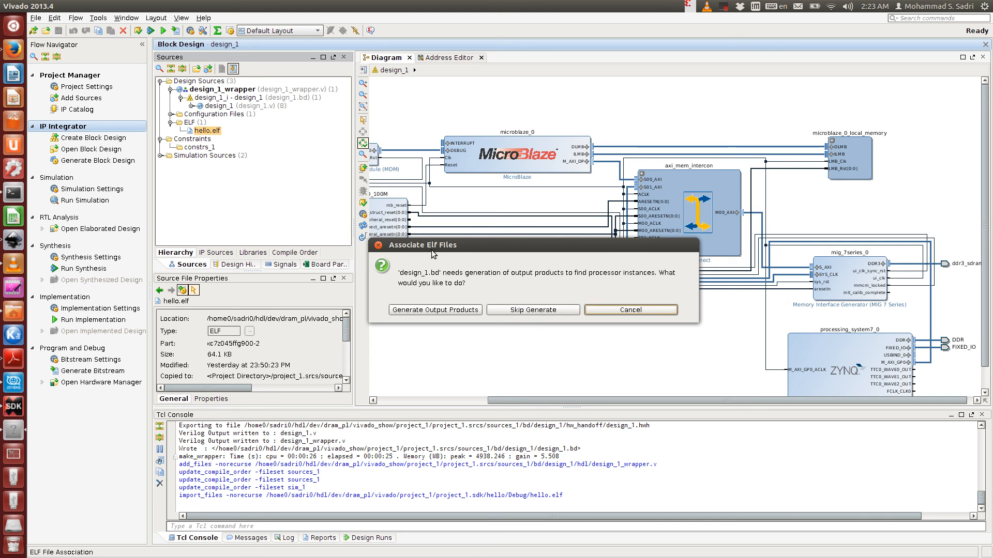
{"action": "left_click_drag", "start_coordinate": [476, 245], "coordinate": [486, 293]}
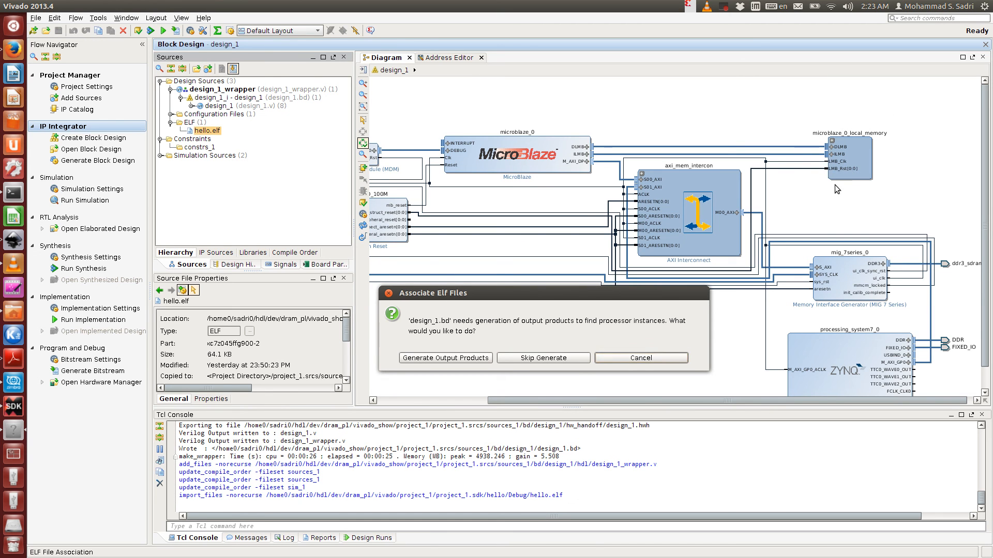
{"action": "left_click_drag", "start_coordinate": [569, 292], "coordinate": [592, 250]}
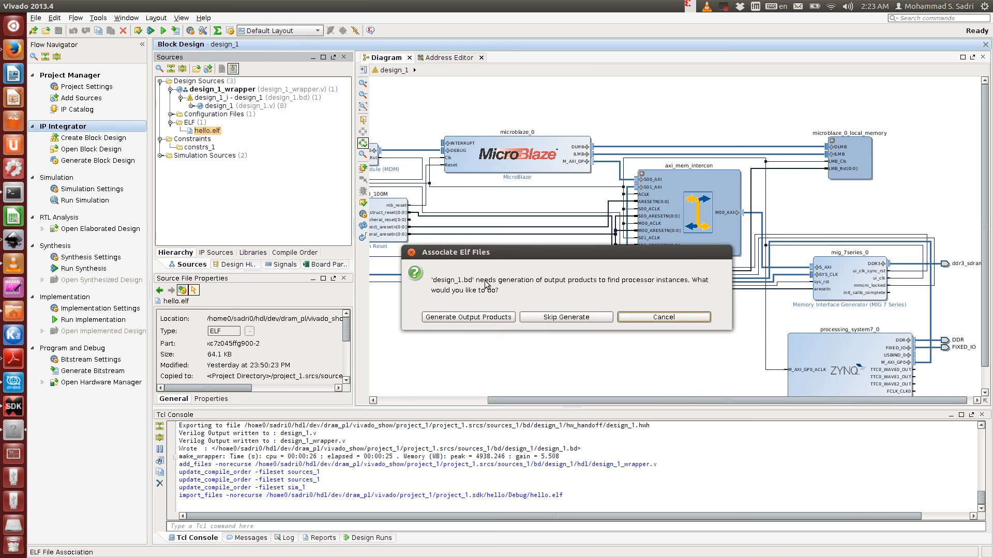
{"action": "left_click_drag", "start_coordinate": [489, 253], "coordinate": [405, 274]}
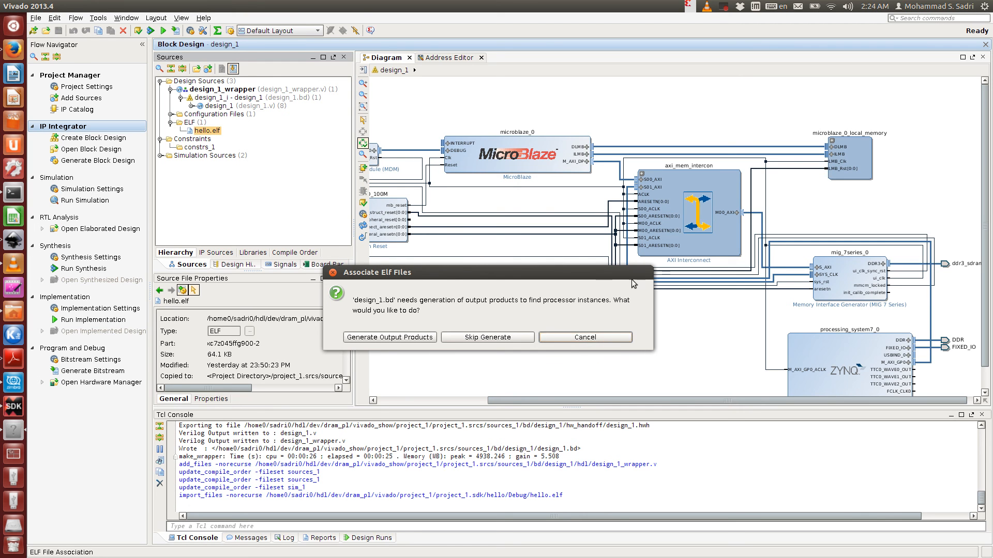
{"action": "left_click_drag", "start_coordinate": [498, 277], "coordinate": [575, 277]}
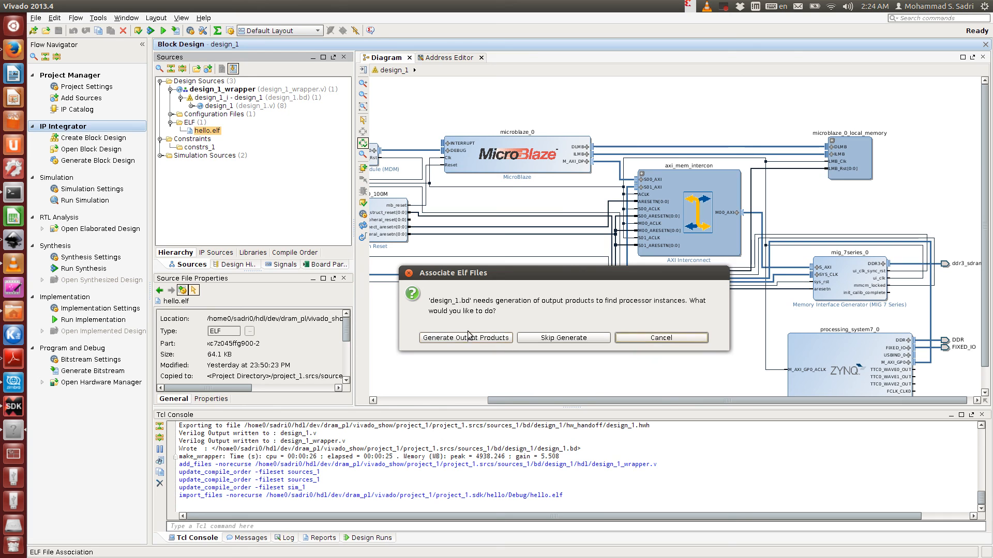
{"action": "left_click_drag", "start_coordinate": [457, 277], "coordinate": [443, 309]}
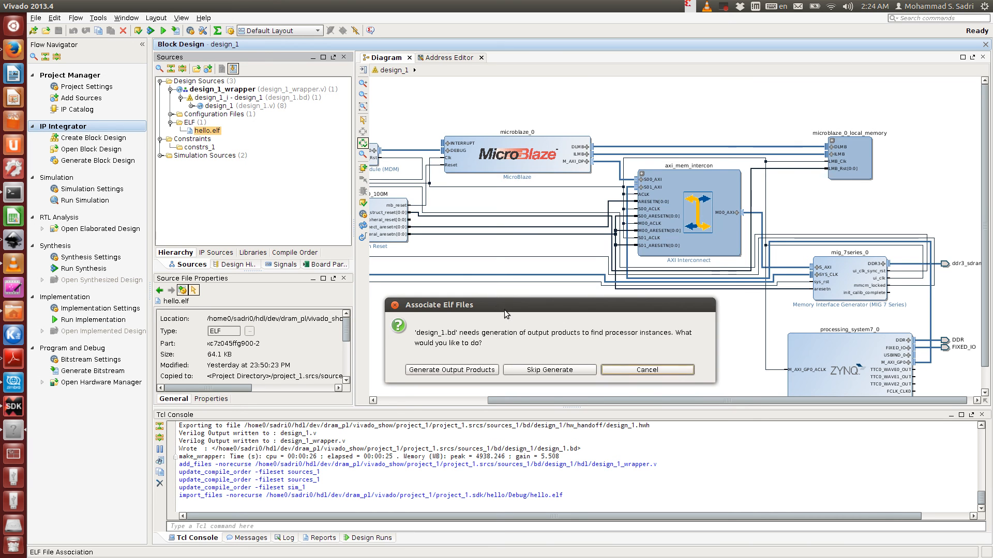
{"action": "left_click_drag", "start_coordinate": [504, 309], "coordinate": [518, 182]}
{"action": "left_click", "coordinate": [666, 243]}
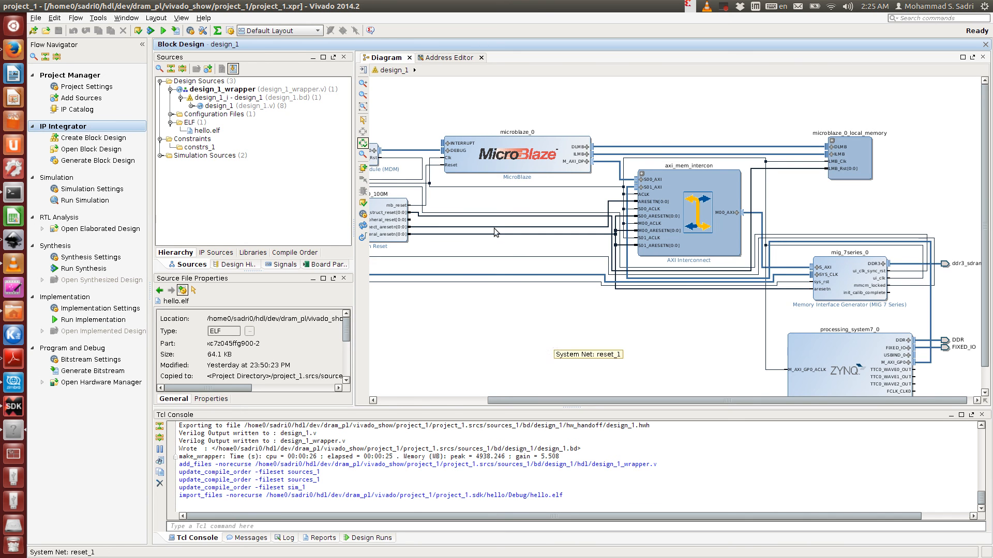
{"action": "scroll", "coordinate": [489, 340], "scroll_direction": "down", "scroll_amount": 1}
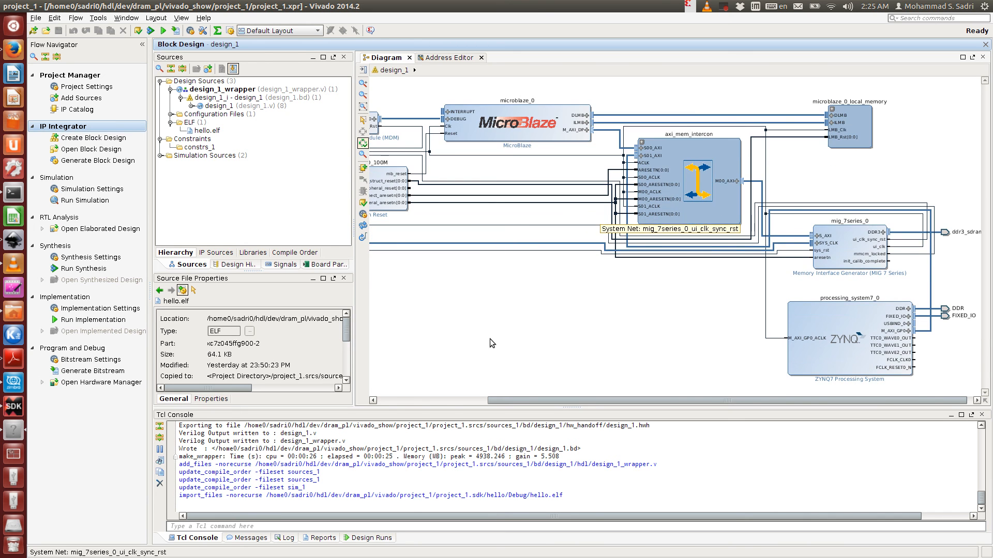
{"action": "left_click", "coordinate": [363, 95]}
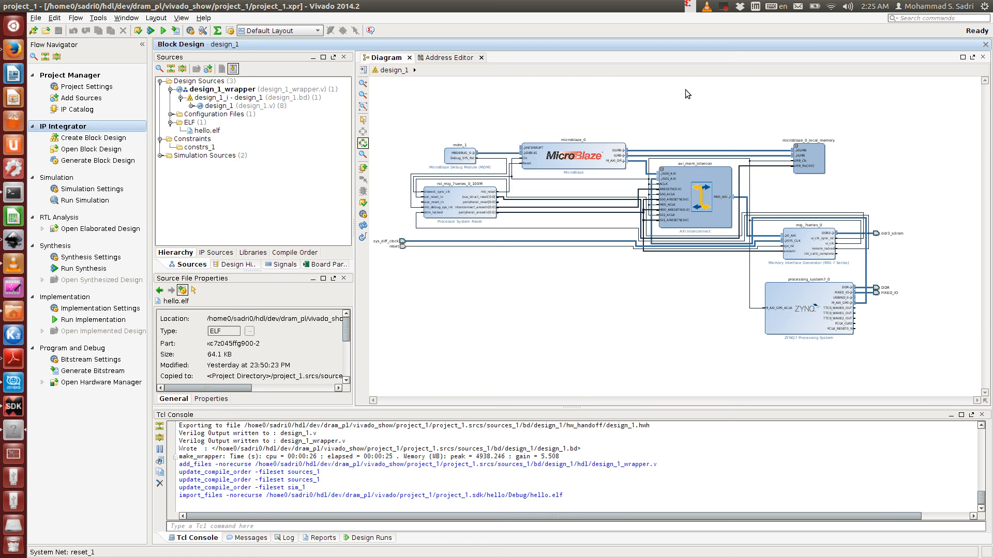
{"action": "left_click", "coordinate": [723, 7]}
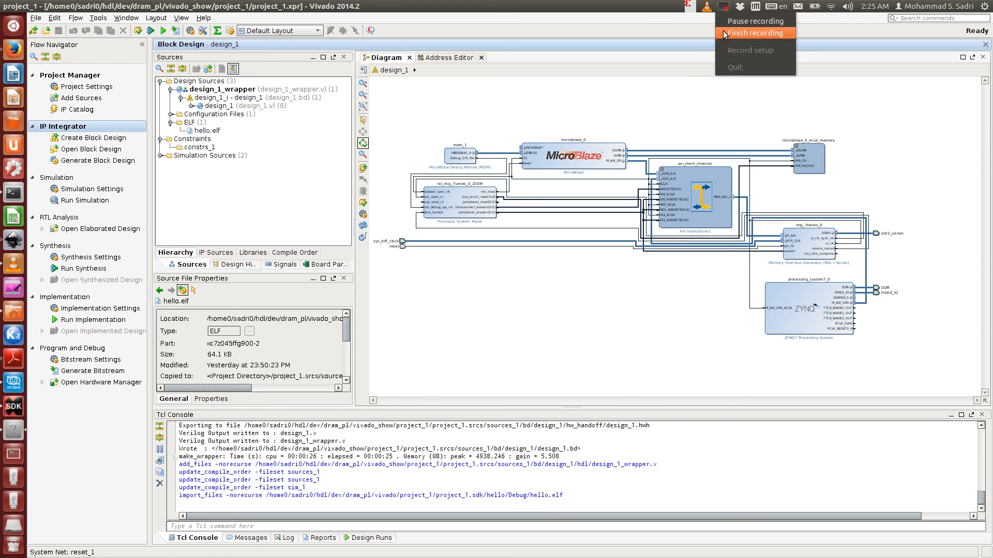